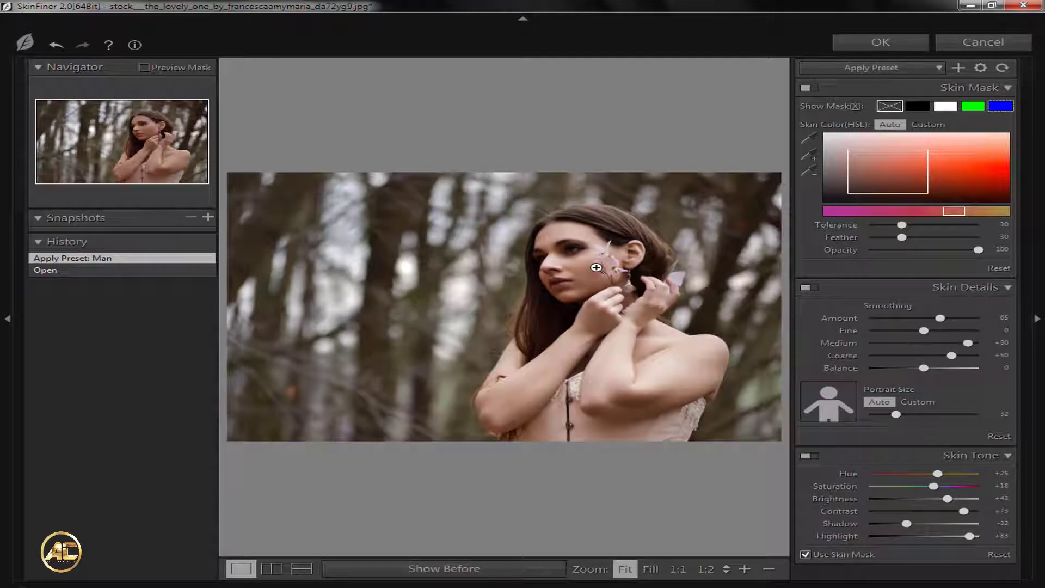
Apply SkinFiner with smoothing amount 27 and skin tone brightness +31, contrast +50, shadow -49 and highlight +56.
{"action": "left_click_drag", "start_coordinate": [939, 318], "coordinate": [905, 318]}
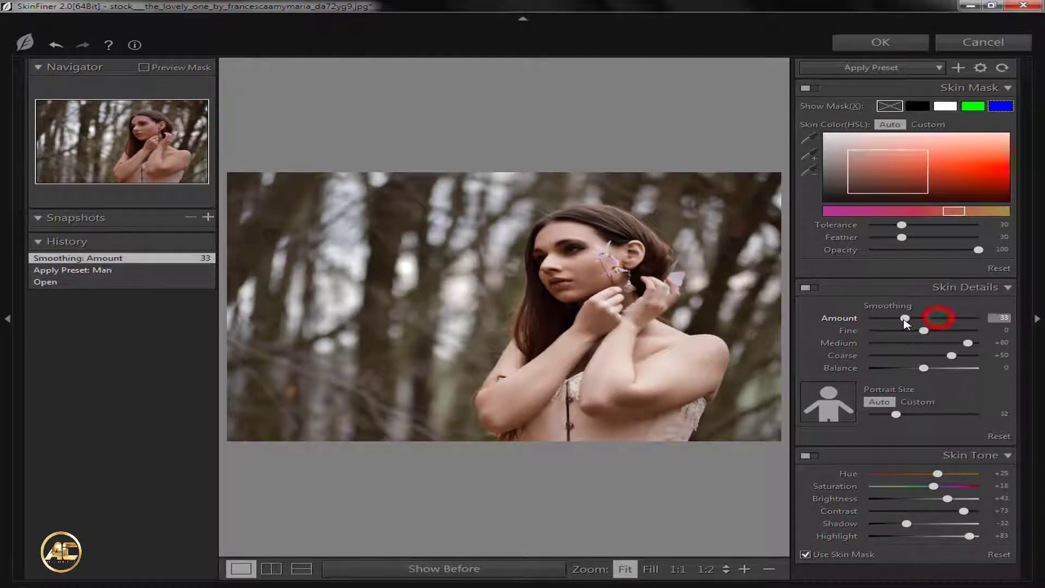
{"action": "left_click_drag", "start_coordinate": [969, 536], "coordinate": [917, 536]}
{"action": "mouse_move", "coordinate": [964, 511]}
{"action": "left_mouse_down"}
{"action": "mouse_move", "coordinate": [902, 515]}
{"action": "mouse_move", "coordinate": [950, 515]}
{"action": "mouse_move", "coordinate": [947, 498]}
{"action": "mouse_move", "coordinate": [961, 511]}
{"action": "mouse_move", "coordinate": [949, 512]}
{"action": "mouse_move", "coordinate": [965, 512]}
{"action": "left_mouse_up"}
{"action": "mouse_move", "coordinate": [916, 536]}
{"action": "left_mouse_down"}
{"action": "mouse_move", "coordinate": [888, 539]}
{"action": "mouse_move", "coordinate": [920, 541]}
{"action": "left_mouse_up"}
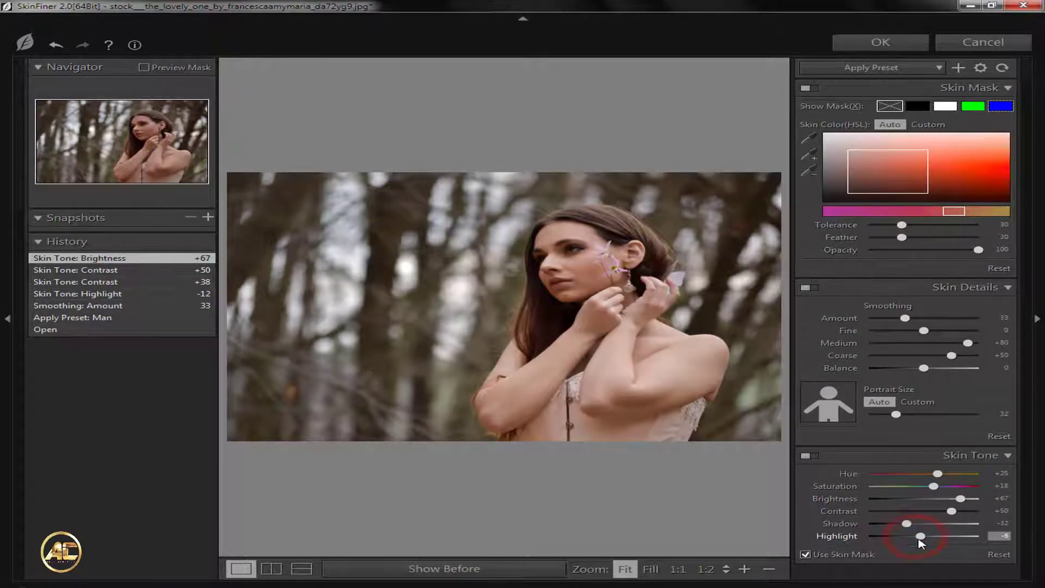
{"action": "left_click_drag", "start_coordinate": [905, 319], "coordinate": [899, 320]}
{"action": "left_click_drag", "start_coordinate": [960, 498], "coordinate": [896, 523]}
{"action": "left_click_drag", "start_coordinate": [924, 536], "coordinate": [952, 537]}
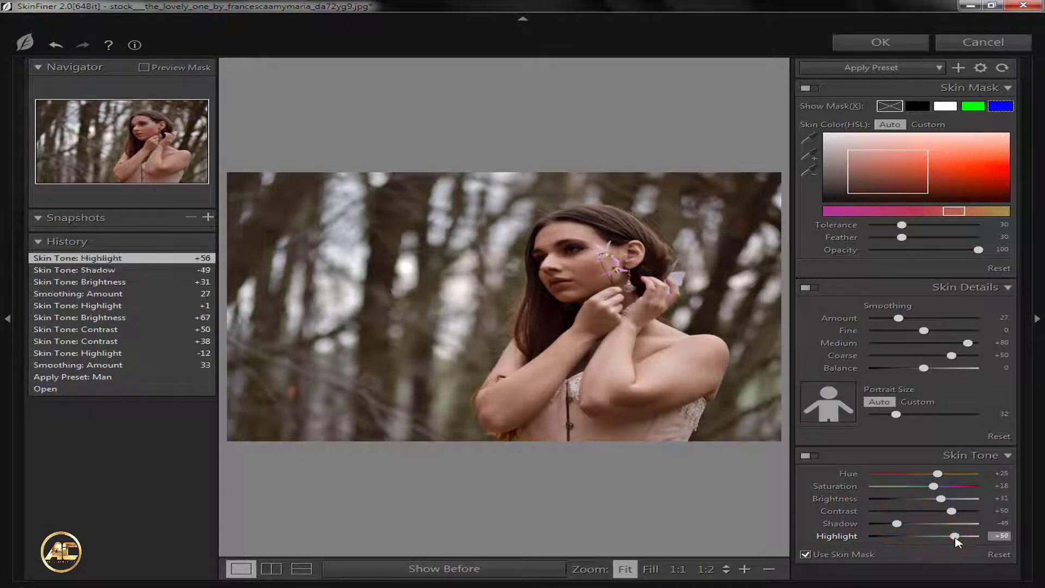
{"action": "left_click", "coordinate": [870, 41]}
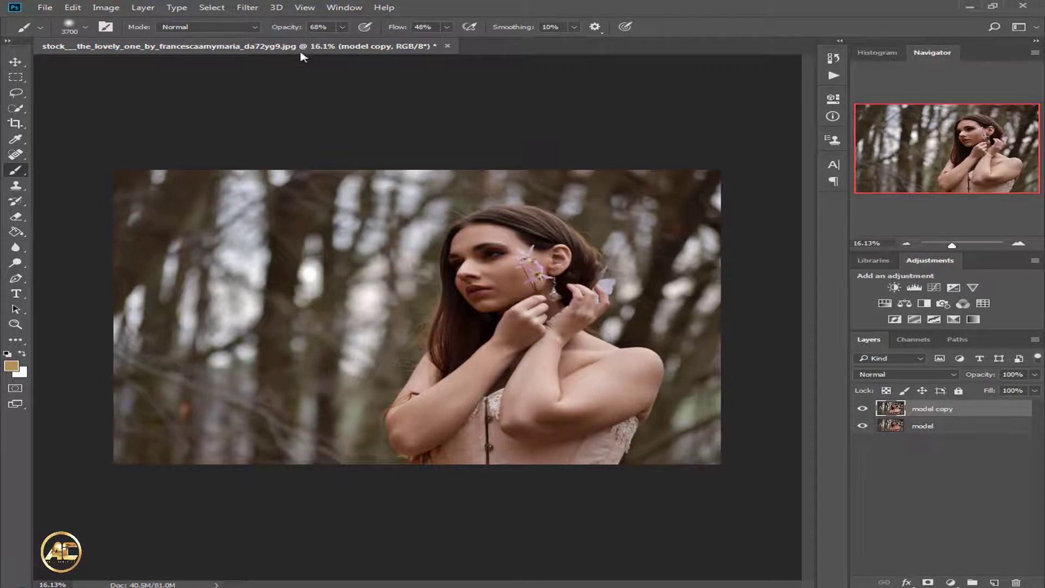
Start the Camera Raw Filter on the model copy layer and set exposure +0.65, contrast +25, shadows +8, whites +28, blacks +20 and clarity +28.
{"action": "left_click", "coordinate": [254, 8]}
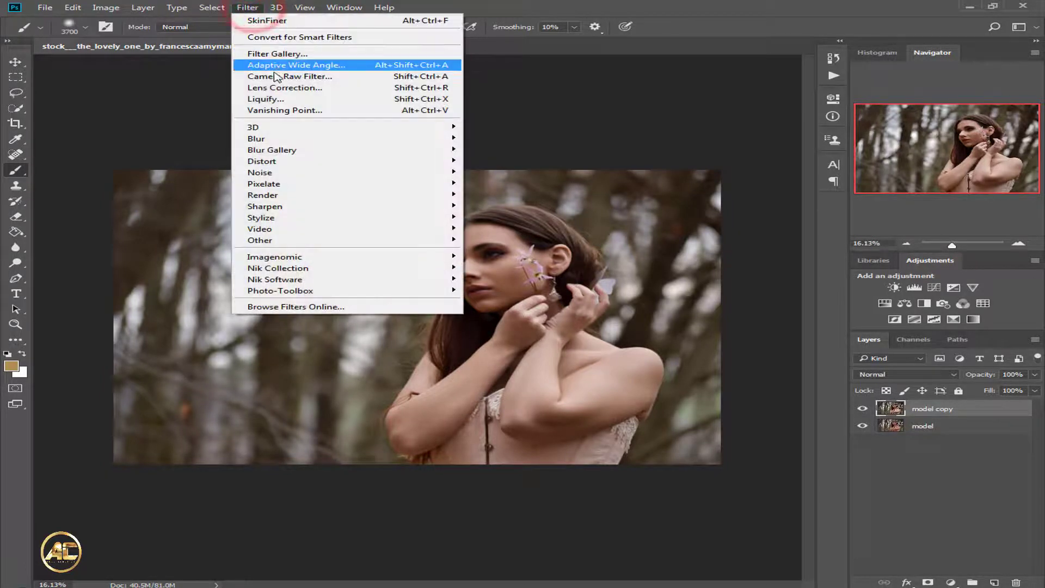
{"action": "left_click", "coordinate": [296, 77]}
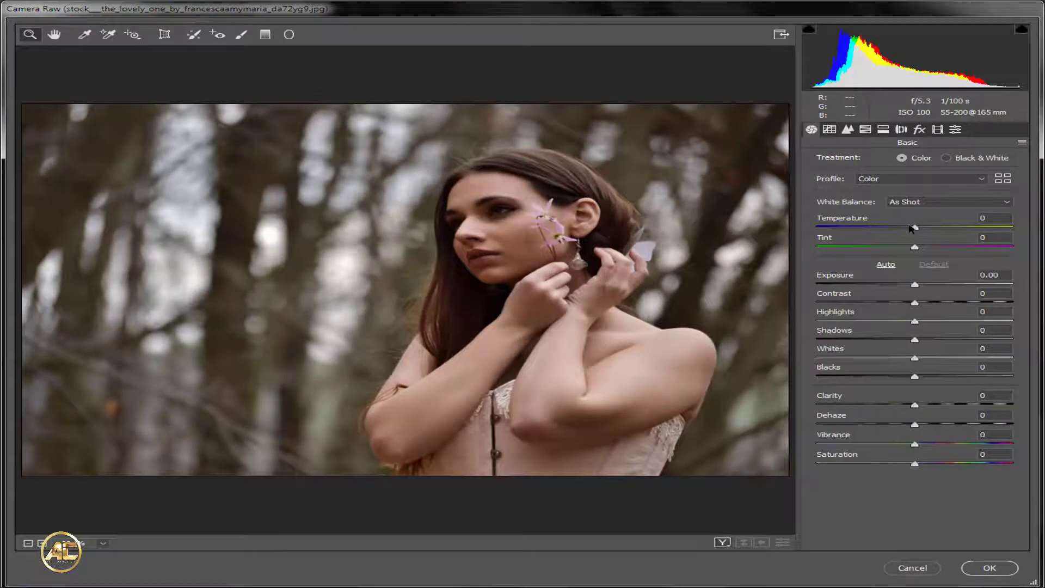
{"action": "left_click_drag", "start_coordinate": [921, 288], "coordinate": [948, 381]}
{"action": "left_click_drag", "start_coordinate": [880, 382], "coordinate": [943, 408]}
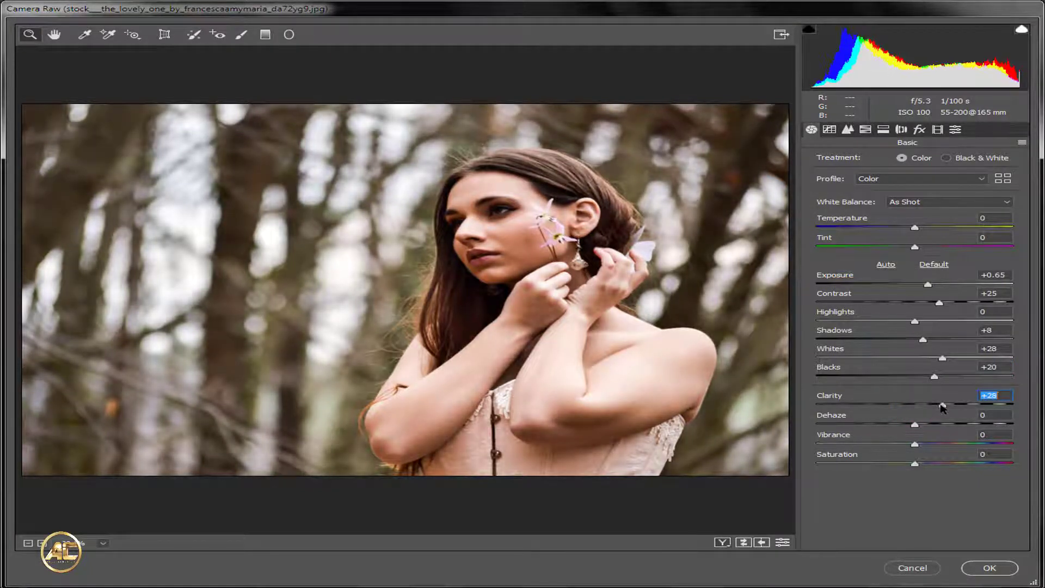
Cool the photo to temperature -28 and set whites to +33, shadows to +38, highlights to +18 and vibrance to -7.
{"action": "left_click_drag", "start_coordinate": [919, 228], "coordinate": [887, 231]}
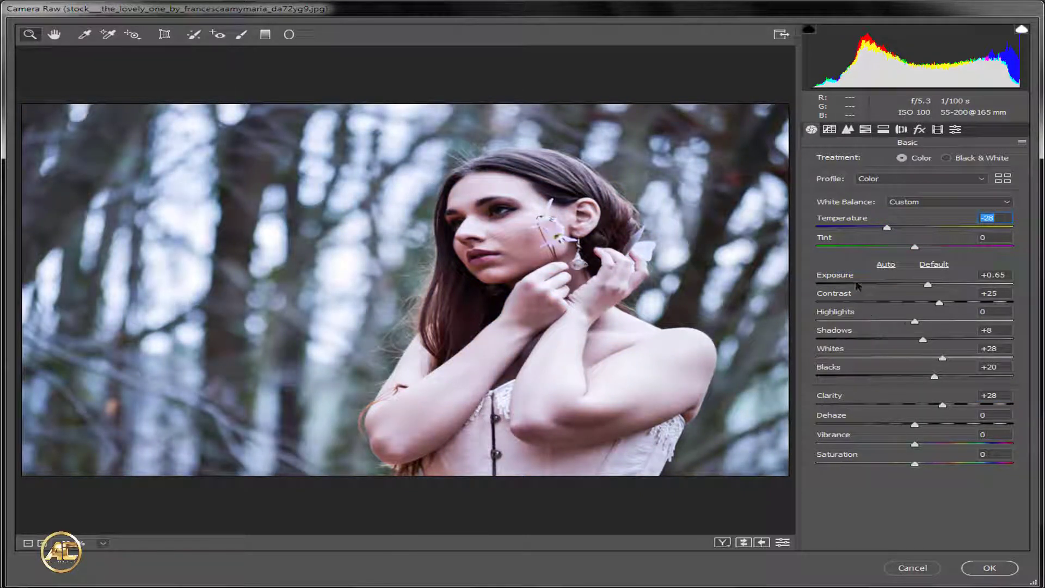
{"action": "left_click_drag", "start_coordinate": [943, 358], "coordinate": [919, 358]}
{"action": "left_click", "coordinate": [948, 359]}
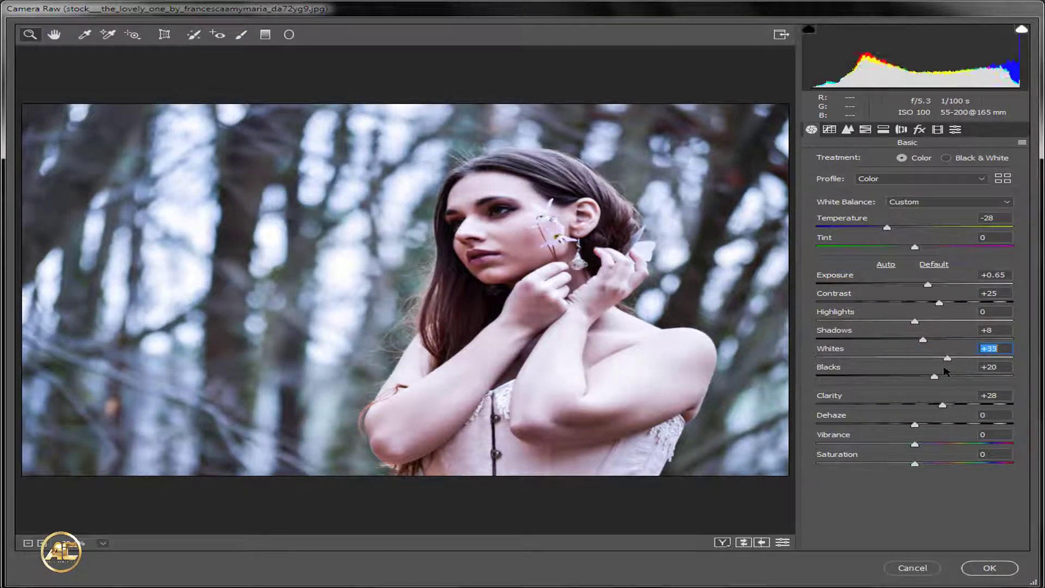
{"action": "left_click_drag", "start_coordinate": [921, 343], "coordinate": [1003, 342]}
{"action": "left_click_drag", "start_coordinate": [937, 334], "coordinate": [934, 334]}
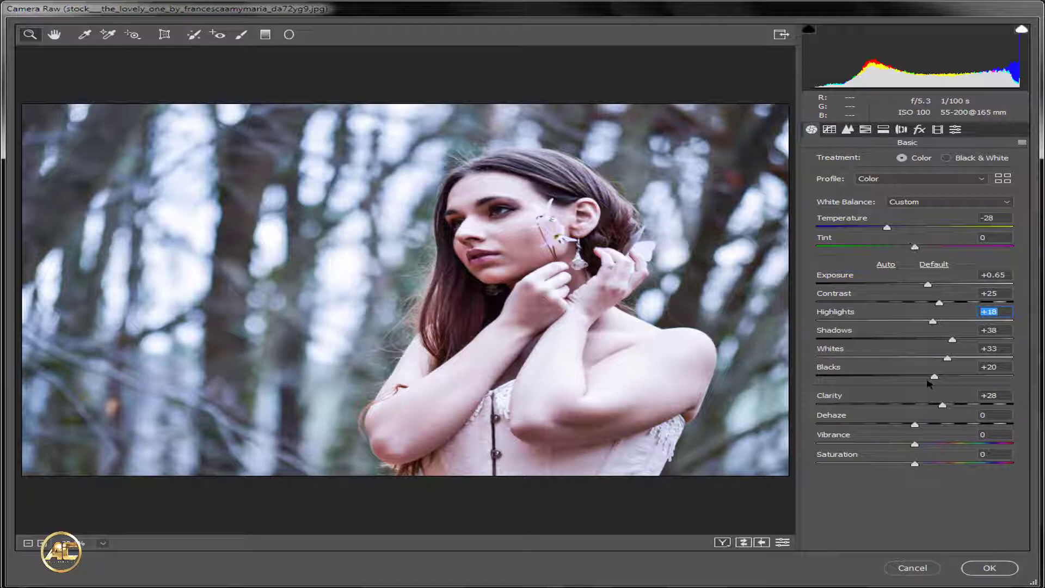
{"action": "mouse_move", "coordinate": [914, 445]}
{"action": "left_mouse_down"}
{"action": "mouse_move", "coordinate": [882, 441]}
{"action": "mouse_move", "coordinate": [907, 441]}
{"action": "left_mouse_up"}
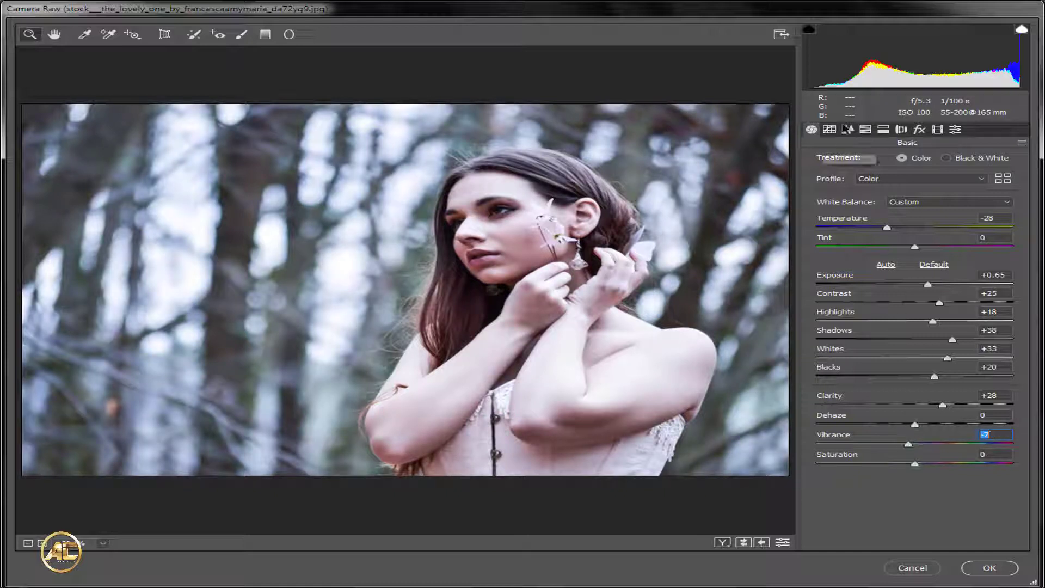
Adjust the HSL luminance to reds -43, oranges -69, aquas +57 and blues -18.
{"action": "left_click", "coordinate": [828, 129]}
{"action": "left_click", "coordinate": [863, 130]}
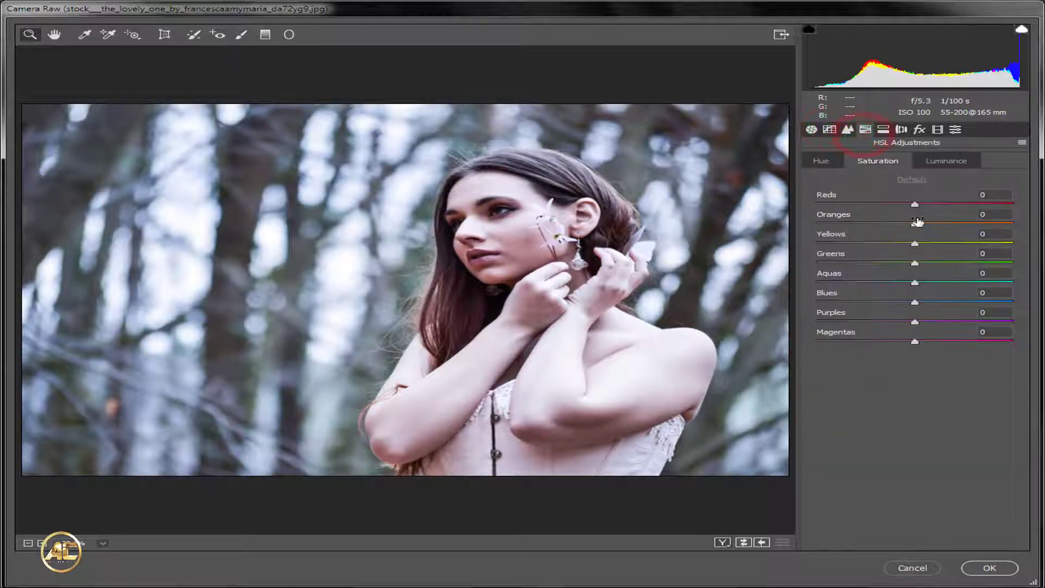
{"action": "left_click", "coordinate": [974, 161]}
{"action": "left_click_drag", "start_coordinate": [917, 223], "coordinate": [852, 240]}
{"action": "key", "text": "Down"}
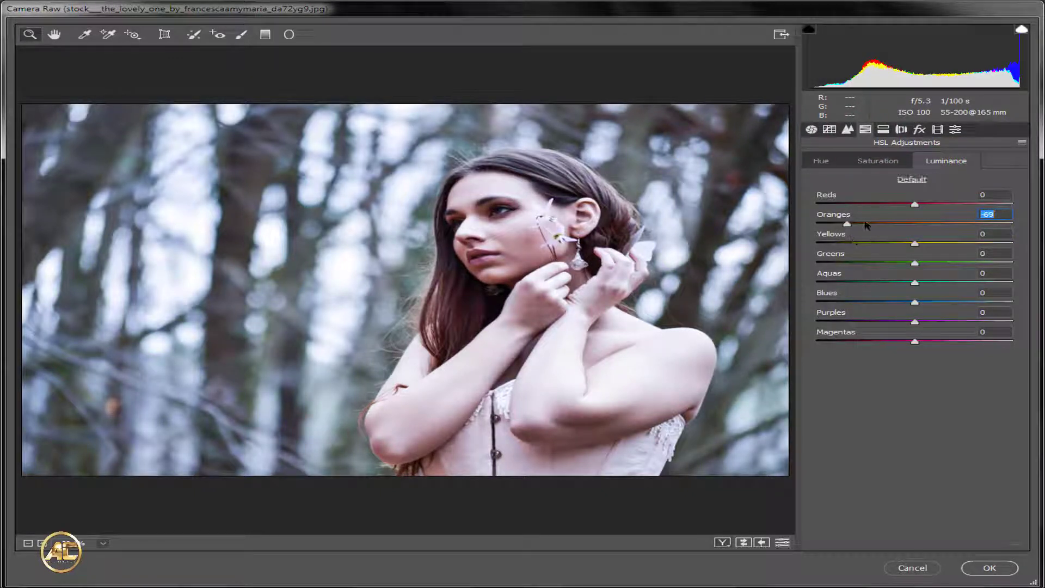
{"action": "left_click_drag", "start_coordinate": [914, 204], "coordinate": [888, 204]}
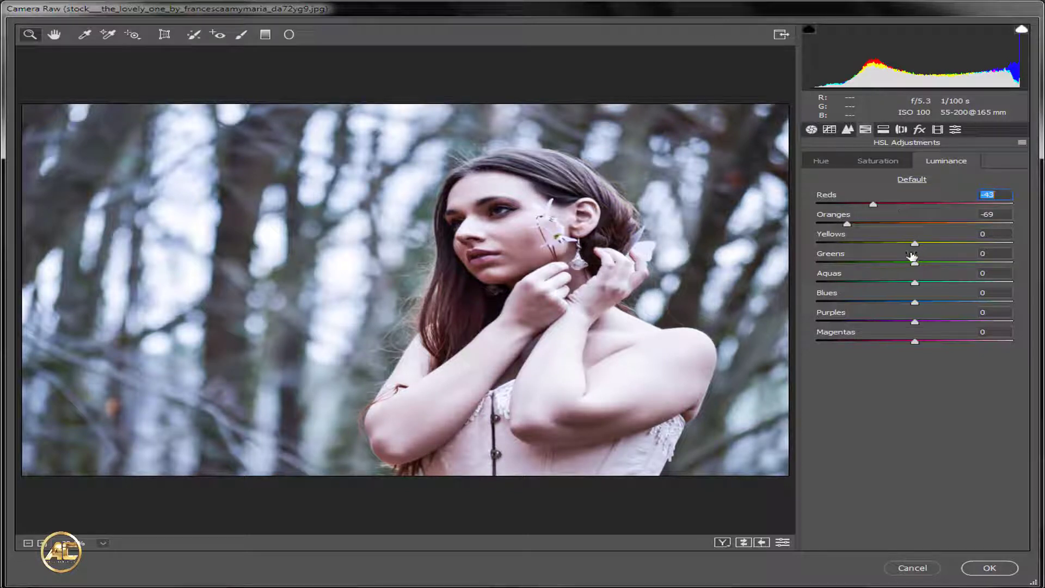
{"action": "left_click_drag", "start_coordinate": [912, 300], "coordinate": [845, 281]}
{"action": "left_click_drag", "start_coordinate": [953, 284], "coordinate": [969, 283]}
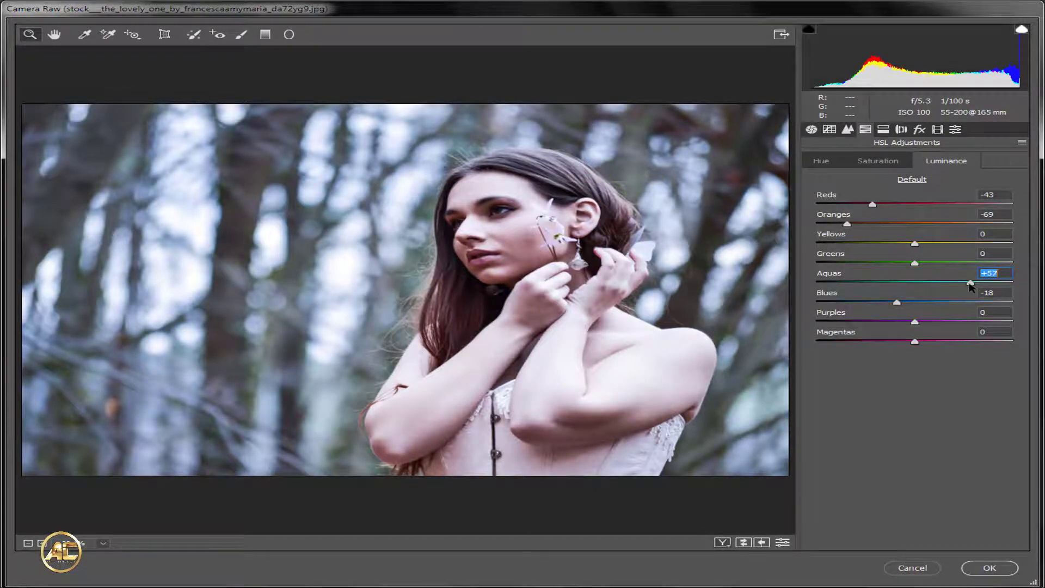
Adjust the HSL saturation to oranges -92, yellows -100, greens -99, aquas +29 and blues -4, and lower the reds.
{"action": "left_click", "coordinate": [860, 162]}
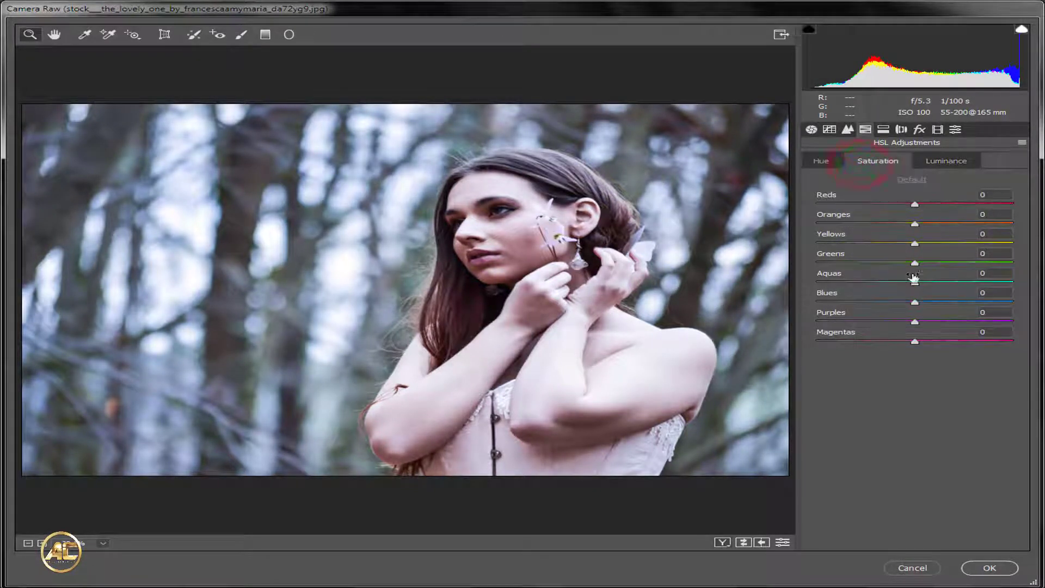
{"action": "left_click_drag", "start_coordinate": [914, 263], "coordinate": [992, 280]}
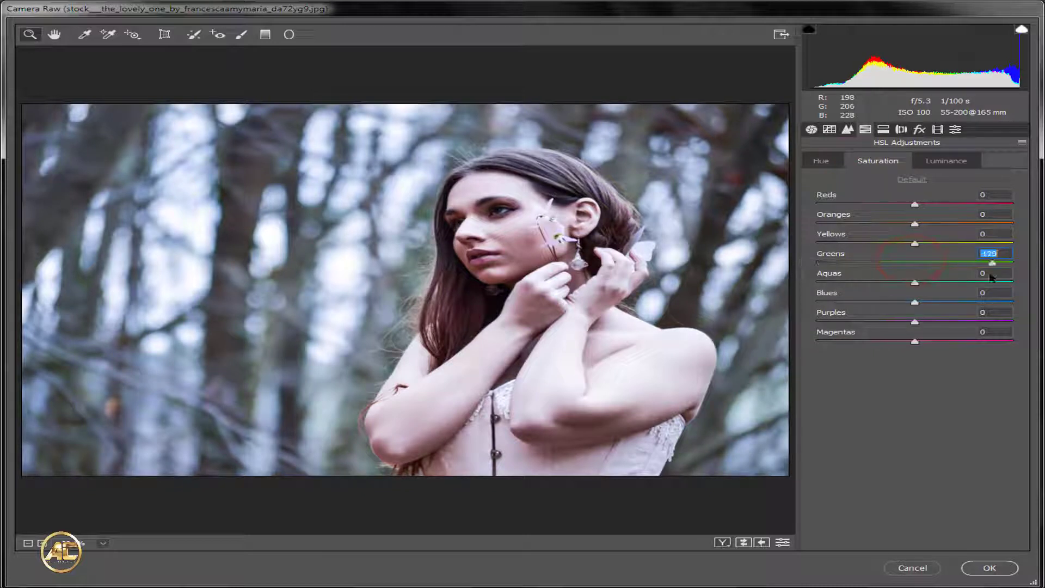
{"action": "left_click_drag", "start_coordinate": [862, 281], "coordinate": [816, 285]}
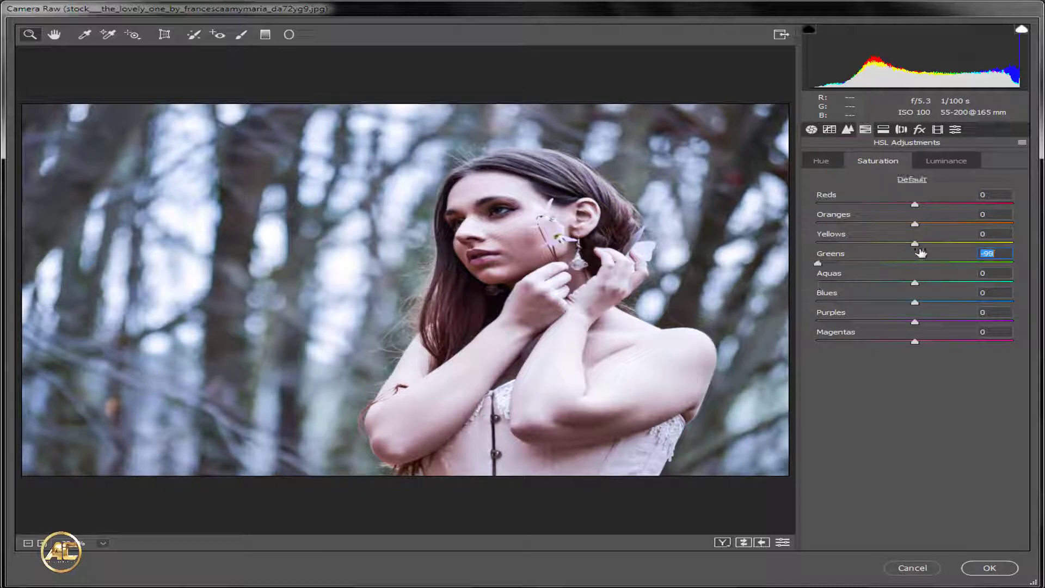
{"action": "left_click_drag", "start_coordinate": [909, 242], "coordinate": [809, 249]}
{"action": "left_click_drag", "start_coordinate": [914, 283], "coordinate": [842, 311]}
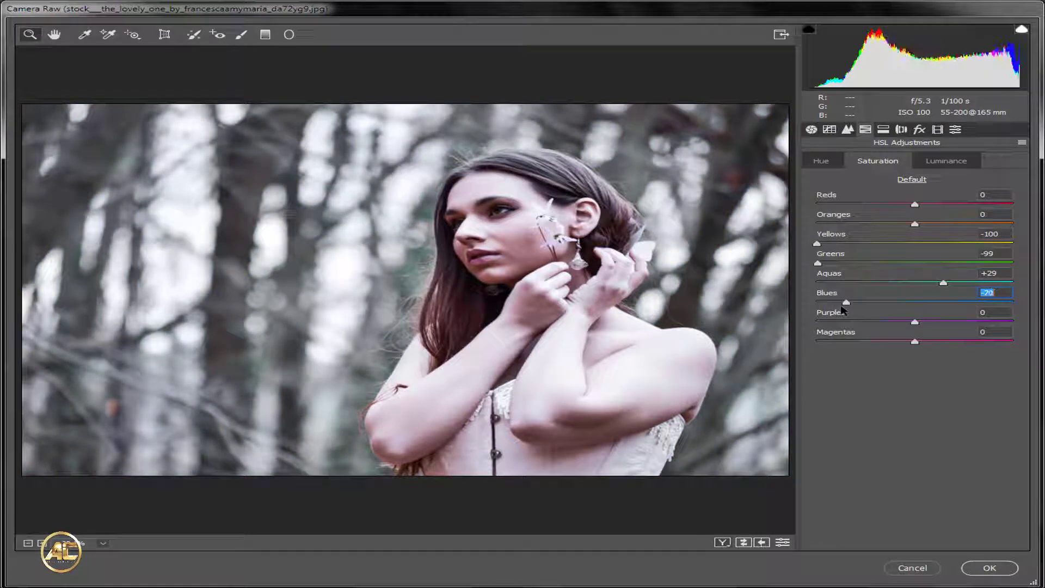
{"action": "mouse_move", "coordinate": [917, 311]}
{"action": "left_mouse_down"}
{"action": "mouse_move", "coordinate": [898, 311]}
{"action": "mouse_move", "coordinate": [907, 315]}
{"action": "left_mouse_up"}
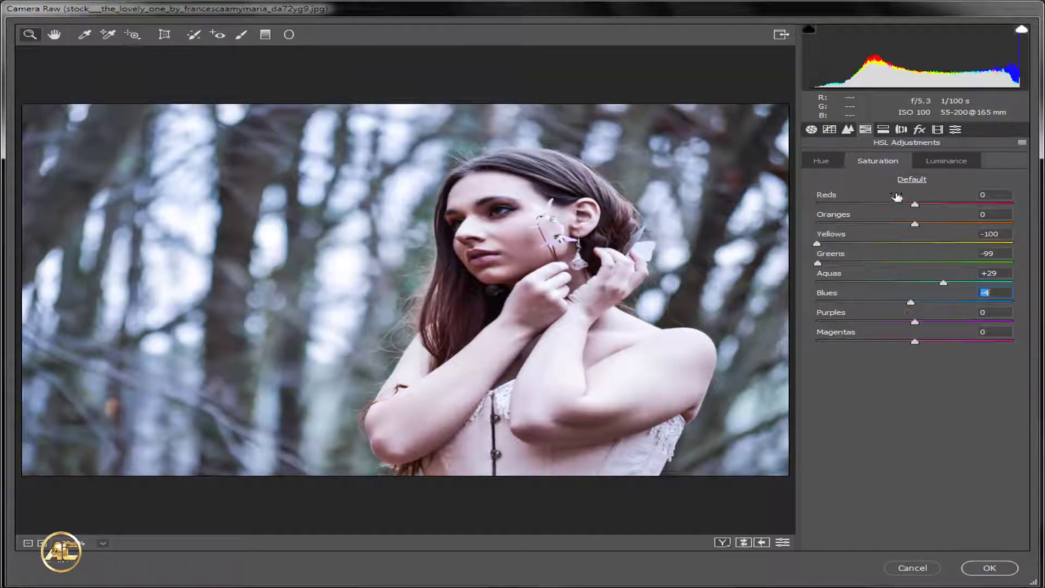
{"action": "left_click_drag", "start_coordinate": [903, 235], "coordinate": [792, 230]}
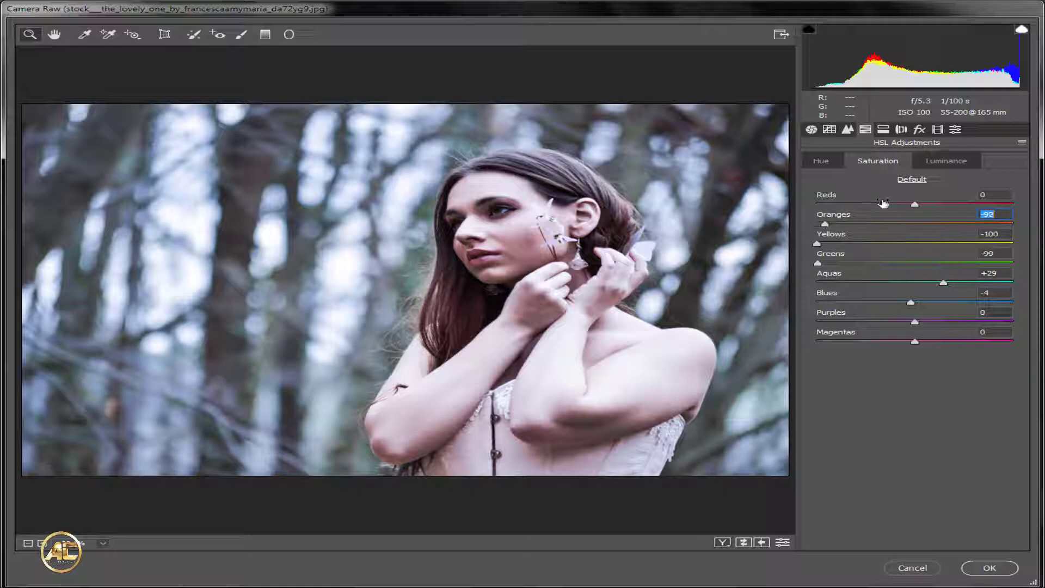
{"action": "left_click_drag", "start_coordinate": [918, 212], "coordinate": [899, 204]}
Shift the HSL hue of oranges to -11, greens to -100 and blues to -19.
{"action": "left_click", "coordinate": [817, 170]}
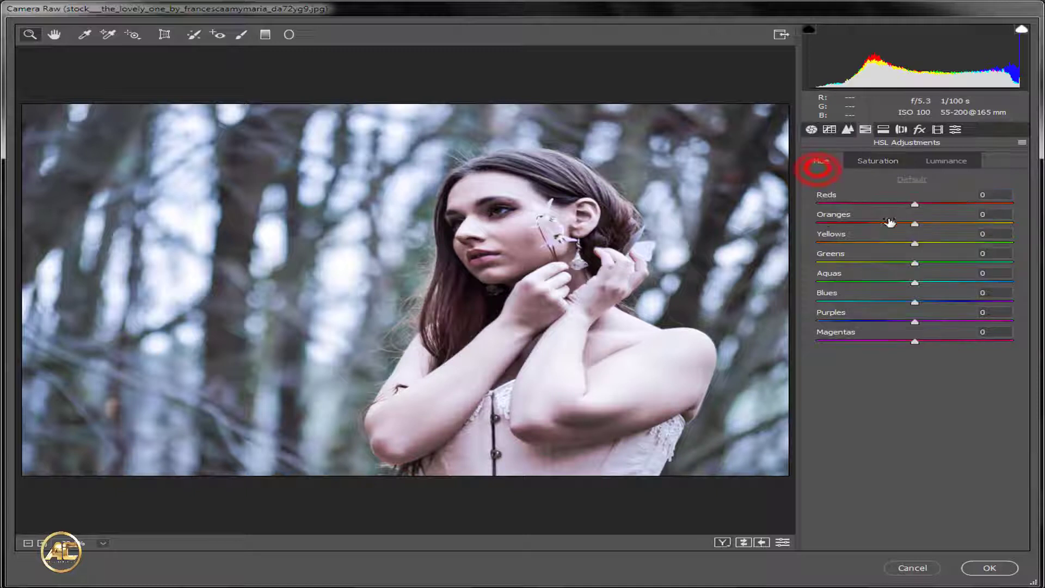
{"action": "mouse_move", "coordinate": [911, 223]}
{"action": "left_mouse_down"}
{"action": "mouse_move", "coordinate": [888, 224]}
{"action": "mouse_move", "coordinate": [967, 221]}
{"action": "mouse_move", "coordinate": [900, 223]}
{"action": "left_mouse_up"}
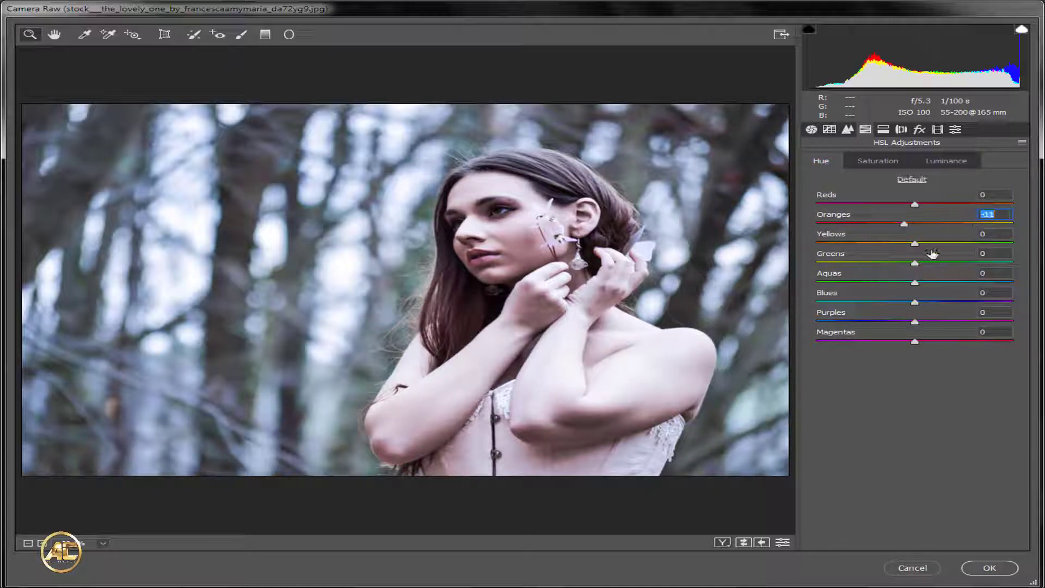
{"action": "left_click_drag", "start_coordinate": [908, 261], "coordinate": [809, 262]}
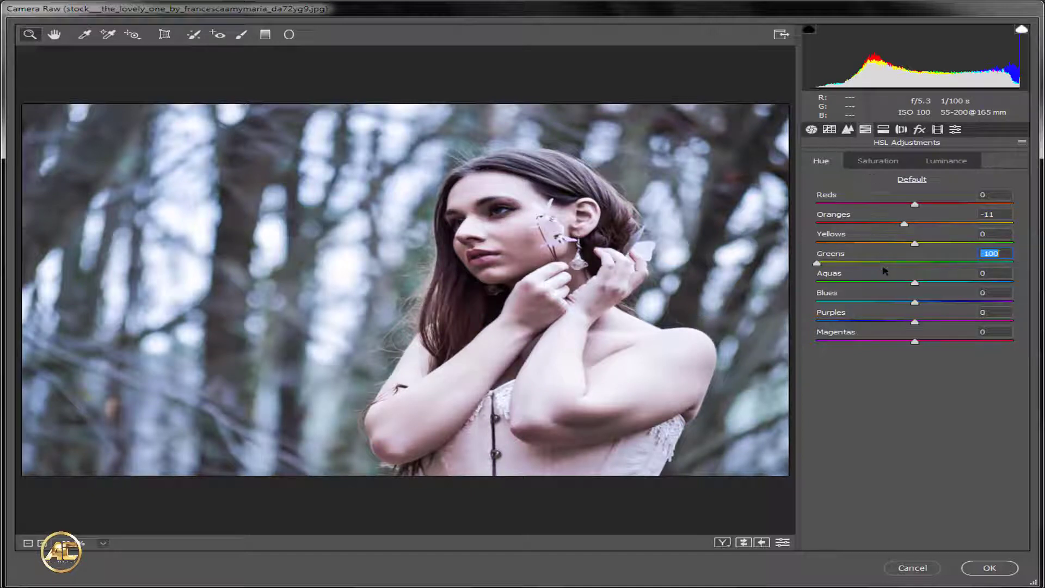
{"action": "mouse_move", "coordinate": [916, 303]}
{"action": "left_mouse_down"}
{"action": "mouse_move", "coordinate": [854, 303]}
{"action": "mouse_move", "coordinate": [909, 303]}
{"action": "mouse_move", "coordinate": [895, 304]}
{"action": "left_mouse_up"}
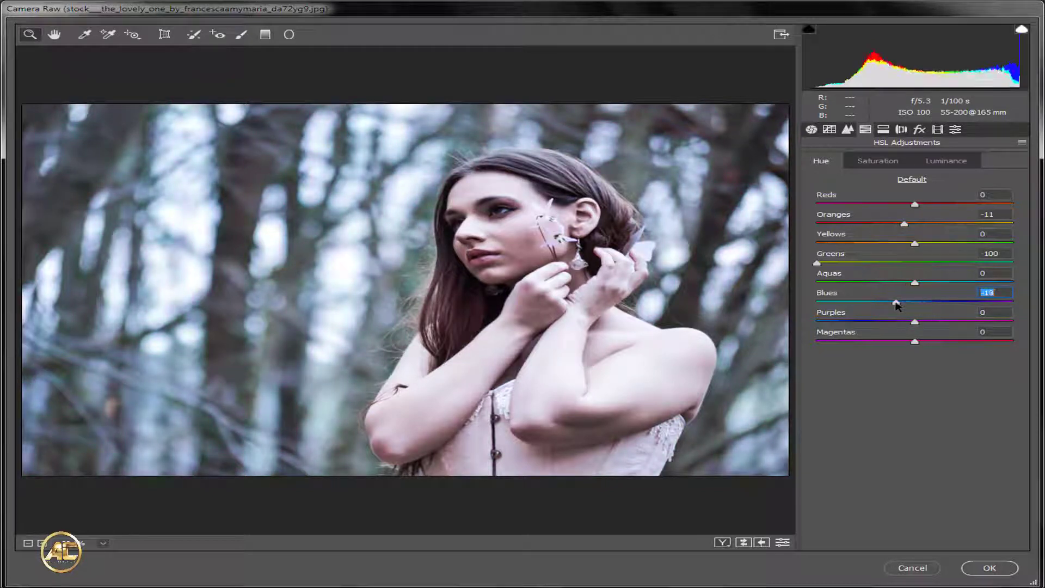
Refine the basic adjustments to exposure +0.75, contrast -41, vibrance -8 and temperature -36.
{"action": "left_click", "coordinate": [811, 128]}
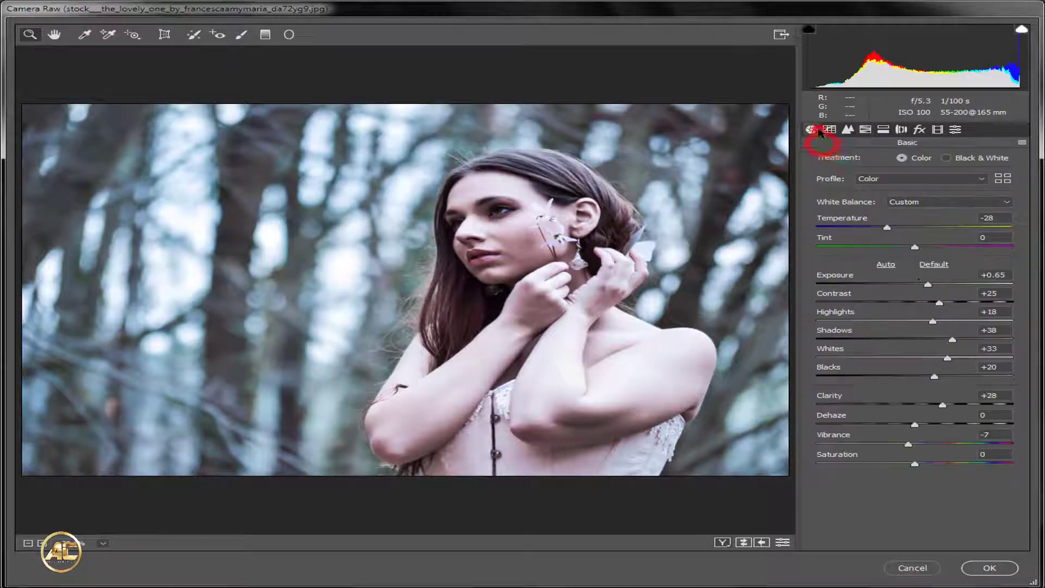
{"action": "left_click_drag", "start_coordinate": [932, 284], "coordinate": [874, 303]}
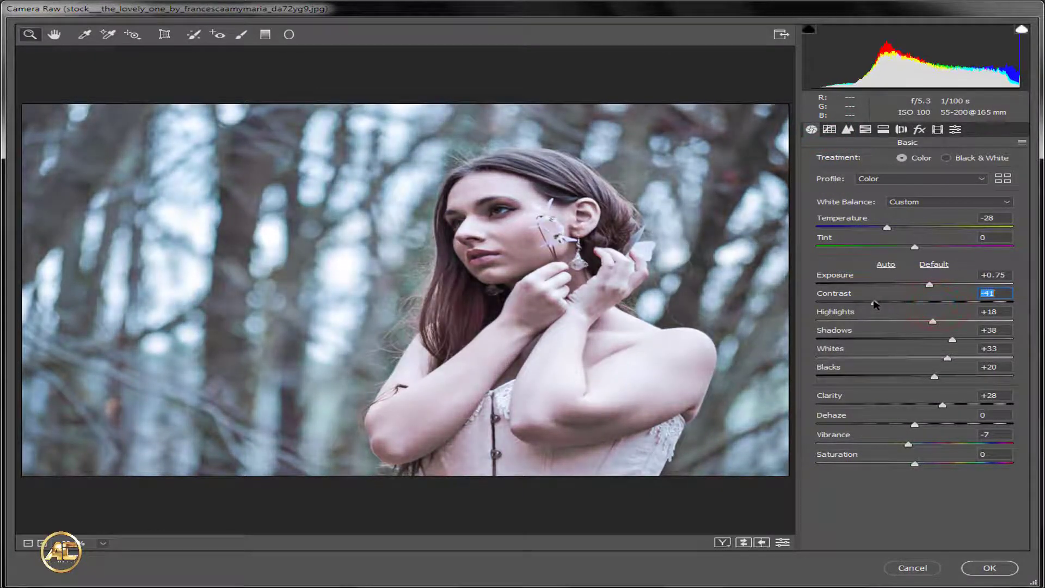
{"action": "left_click", "coordinate": [906, 445]}
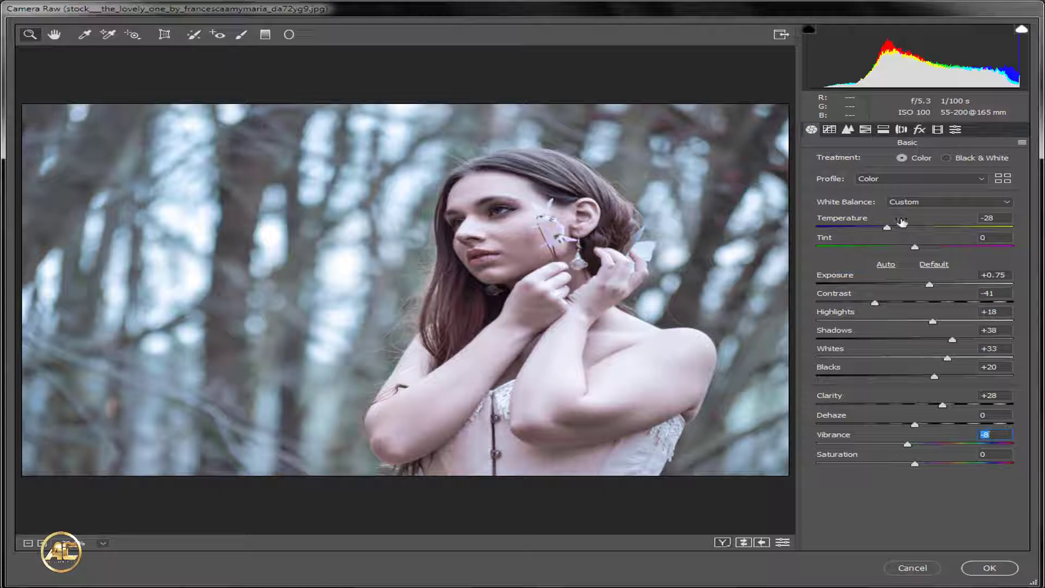
{"action": "left_click_drag", "start_coordinate": [886, 227], "coordinate": [881, 228]}
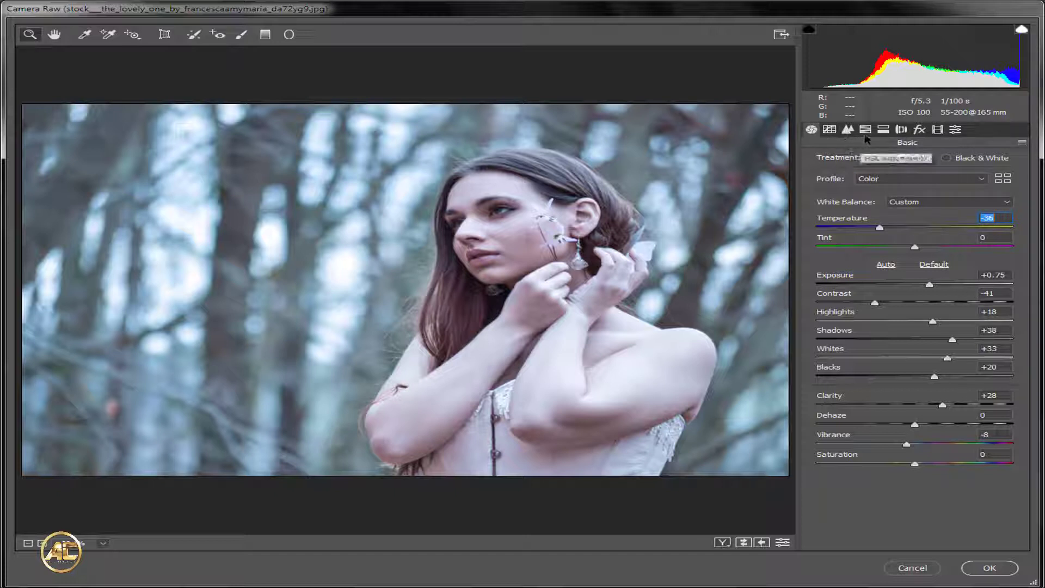
Add a dark post-crop vignette with an amount of -24.
{"action": "left_click", "coordinate": [848, 129]}
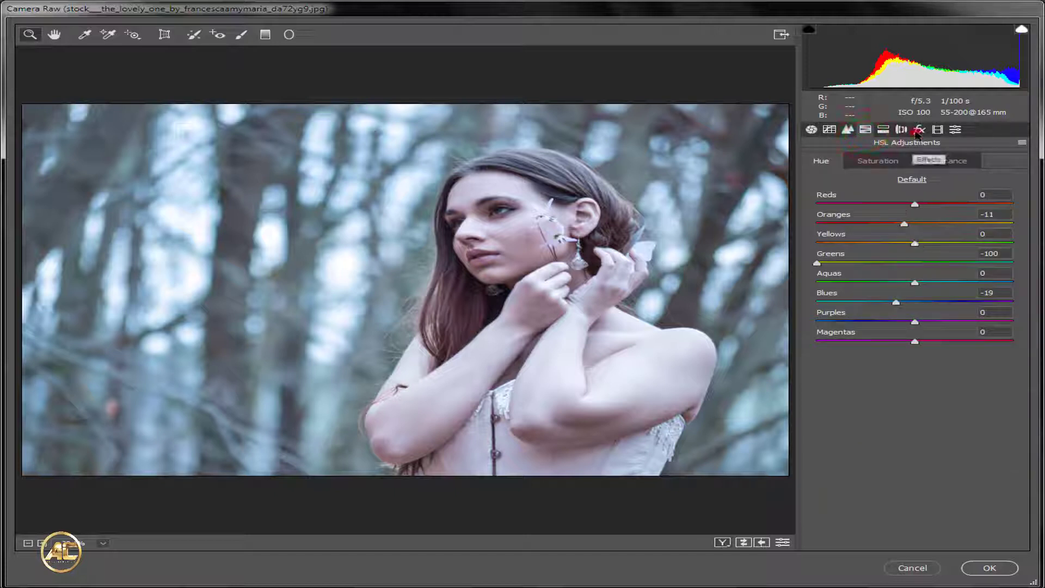
{"action": "left_click", "coordinate": [919, 129]}
{"action": "left_click_drag", "start_coordinate": [912, 283], "coordinate": [889, 287]}
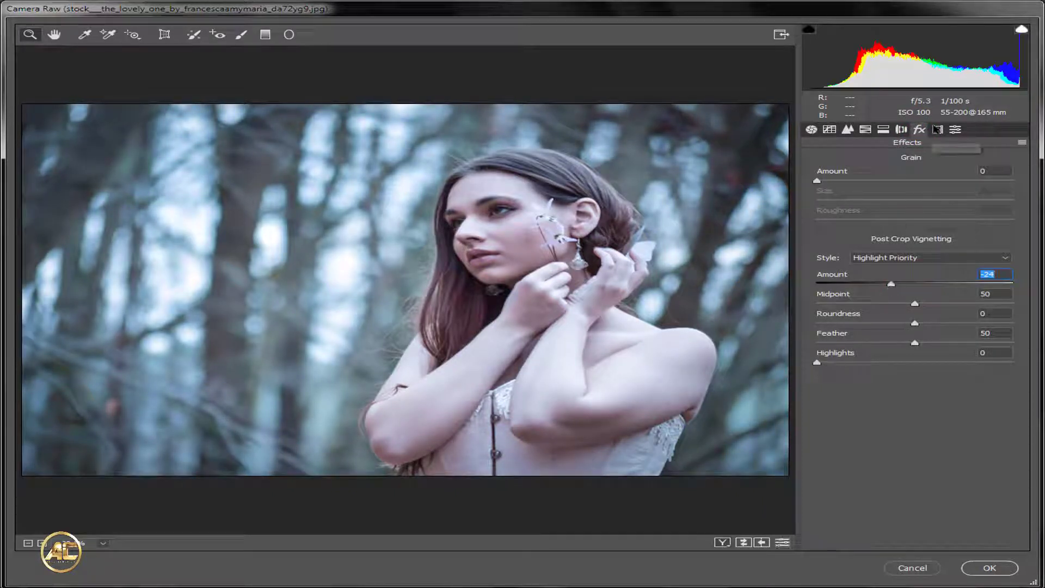
Calibrate the blue primary to hue -35 and saturation -70.
{"action": "left_click", "coordinate": [937, 129]}
{"action": "left_click_drag", "start_coordinate": [916, 355], "coordinate": [836, 374]}
{"action": "mouse_move", "coordinate": [851, 375]}
{"action": "left_mouse_down"}
{"action": "mouse_move", "coordinate": [870, 375]}
{"action": "mouse_move", "coordinate": [845, 373]}
{"action": "left_mouse_up"}
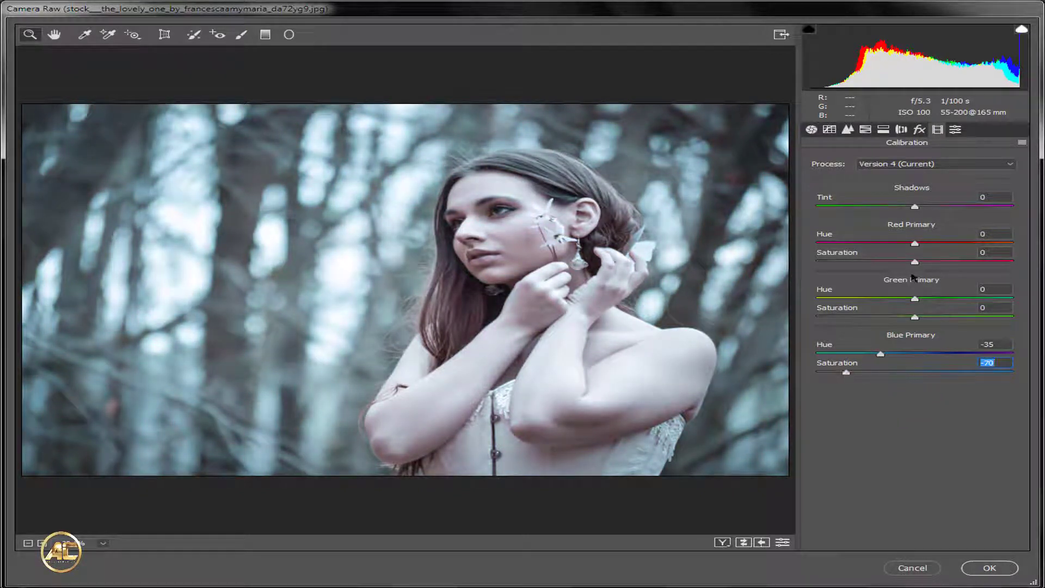
Calibrate the red primary to hue +35 and saturation -30, and the green primary to hue +58 and saturation +9.
{"action": "left_click_drag", "start_coordinate": [915, 244], "coordinate": [950, 249]}
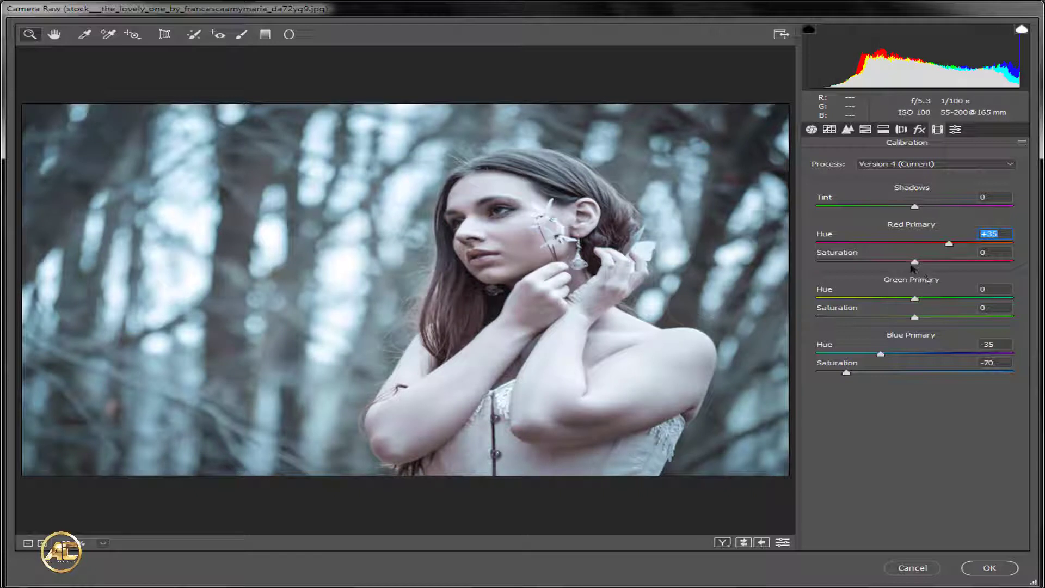
{"action": "left_click_drag", "start_coordinate": [915, 262], "coordinate": [885, 264]}
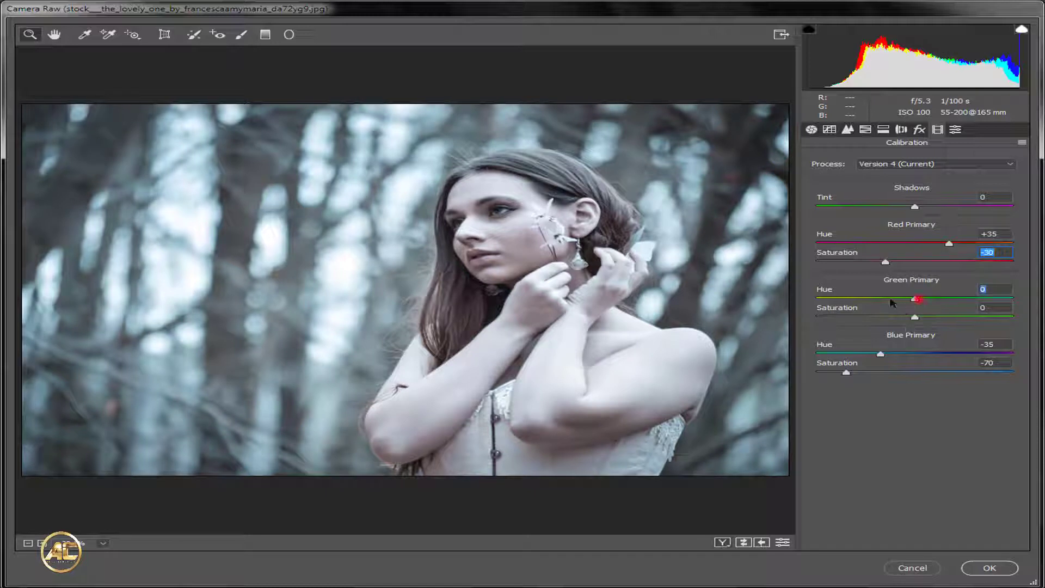
{"action": "left_click_drag", "start_coordinate": [890, 299], "coordinate": [928, 320]}
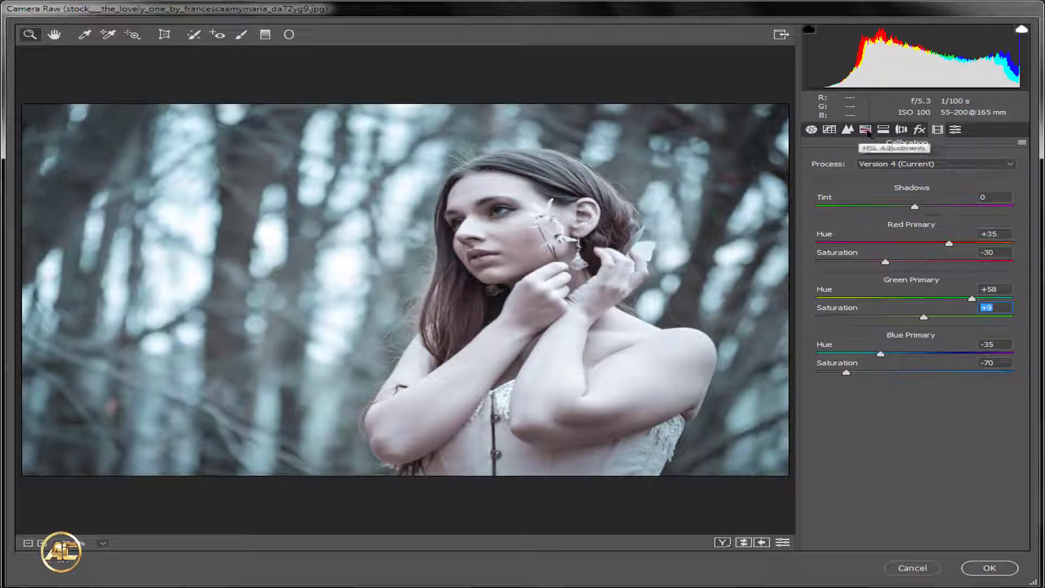
Set the HSL luminance to +14 for yellows and +2 for blues.
{"action": "left_click", "coordinate": [865, 129]}
{"action": "left_click", "coordinate": [920, 163]}
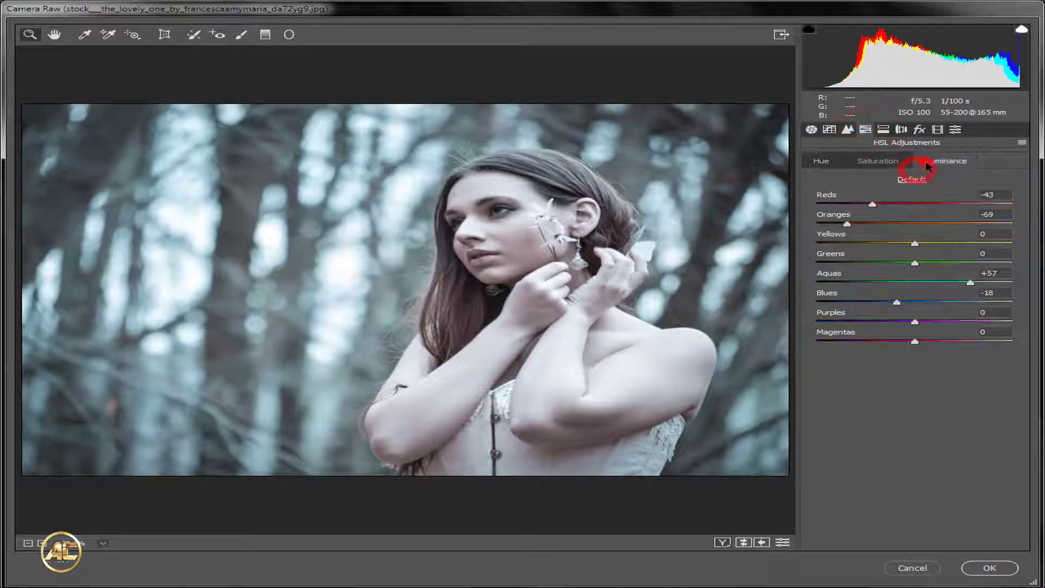
{"action": "left_click", "coordinate": [907, 241]}
{"action": "left_click_drag", "start_coordinate": [952, 239], "coordinate": [929, 242]}
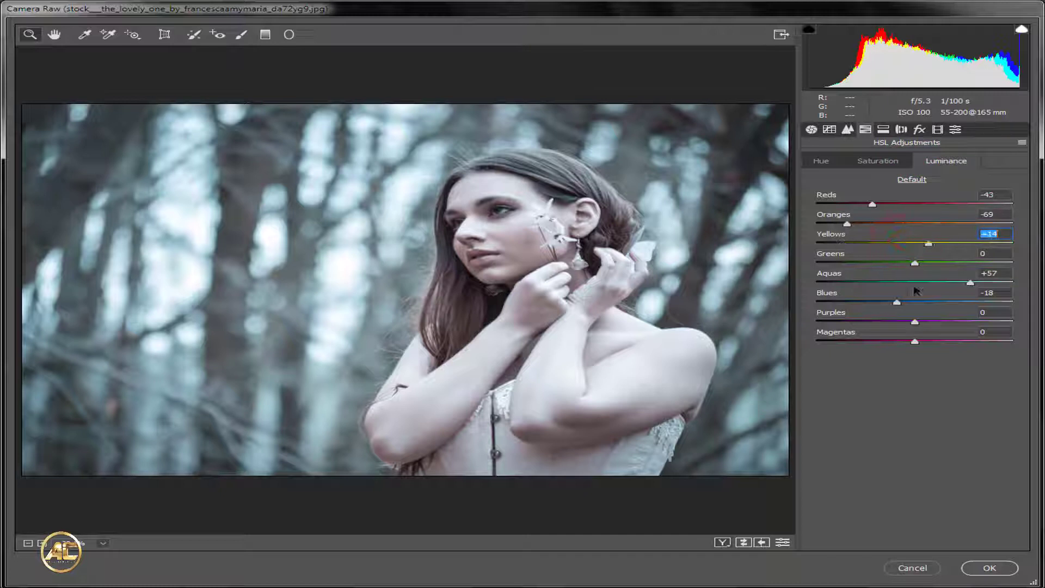
{"action": "left_click_drag", "start_coordinate": [895, 303], "coordinate": [916, 310]}
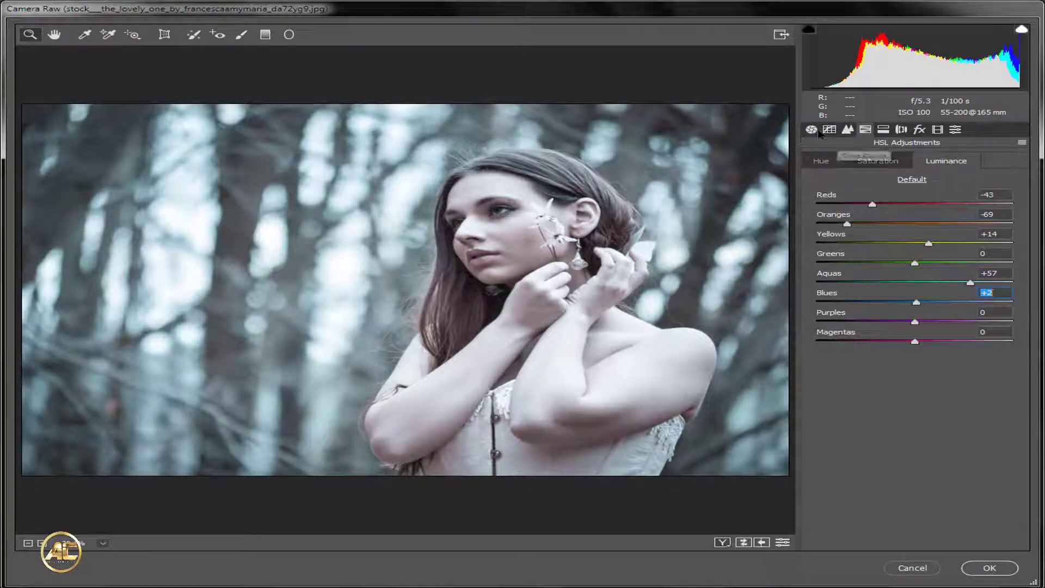
Refine the basic adjustments to temperature -42, highlights +19, shadows -16, whites -22 and vibrance -4.
{"action": "left_click", "coordinate": [811, 129]}
{"action": "mouse_move", "coordinate": [877, 229]}
{"action": "left_mouse_down"}
{"action": "mouse_move", "coordinate": [858, 229]}
{"action": "mouse_move", "coordinate": [875, 237]}
{"action": "left_mouse_up"}
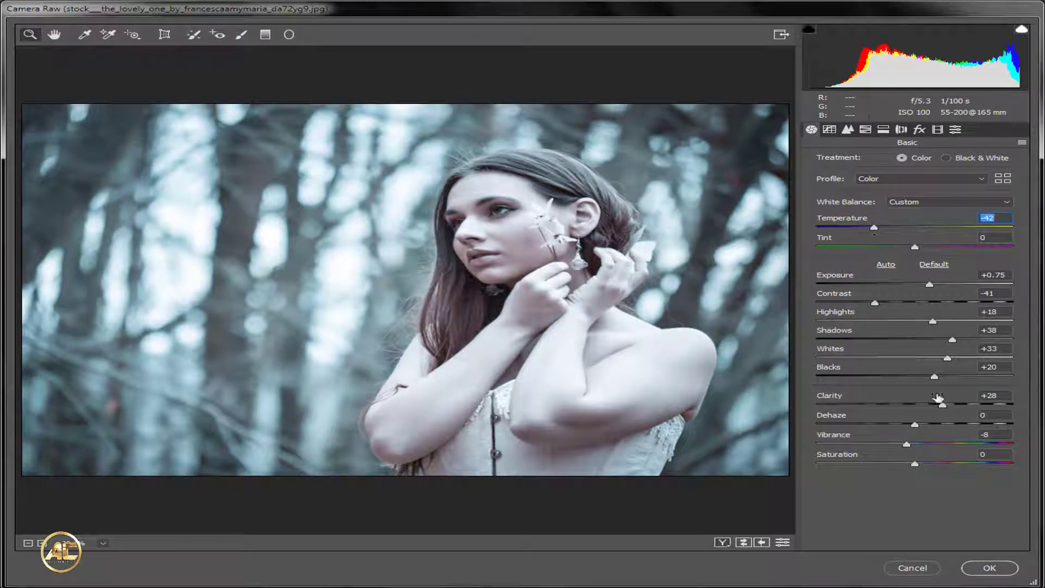
{"action": "left_click_drag", "start_coordinate": [948, 364], "coordinate": [896, 358]}
{"action": "left_click_drag", "start_coordinate": [951, 339], "coordinate": [923, 330]}
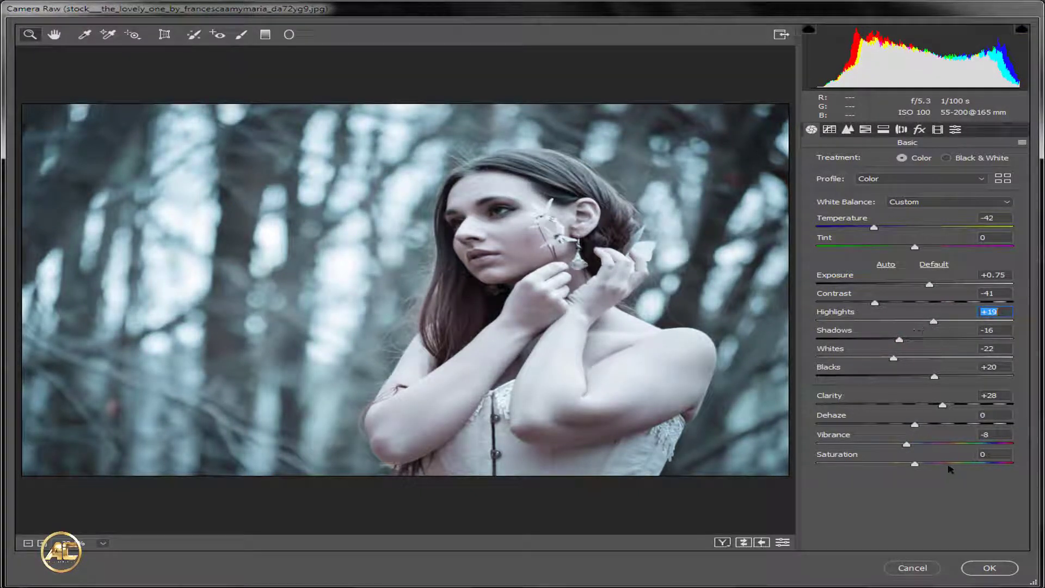
{"action": "left_click", "coordinate": [917, 446]}
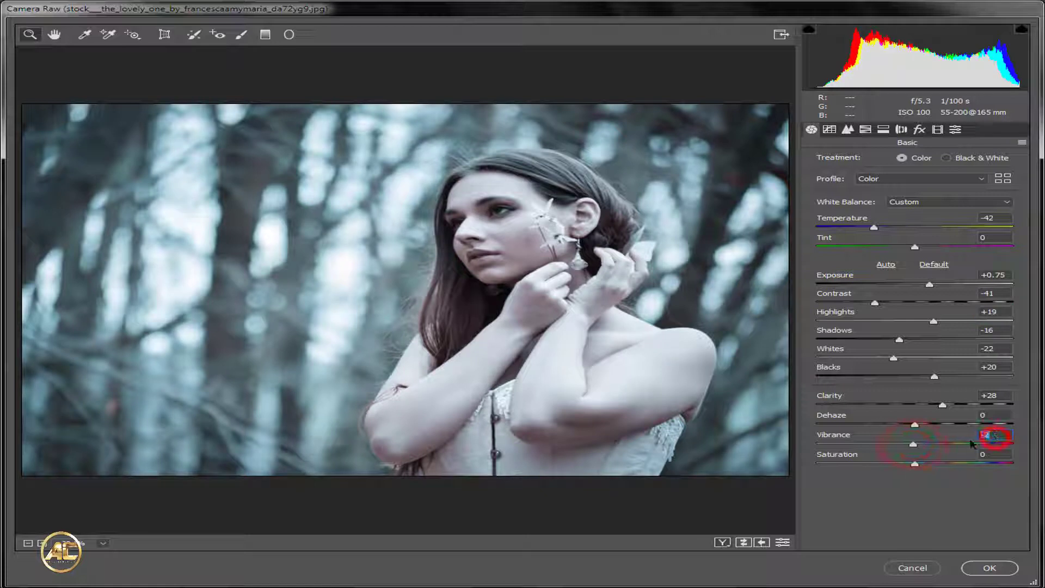
{"action": "mouse_move", "coordinate": [916, 445]}
{"action": "left_mouse_down"}
{"action": "mouse_move", "coordinate": [892, 451]}
{"action": "mouse_move", "coordinate": [919, 453]}
{"action": "mouse_move", "coordinate": [910, 450]}
{"action": "left_mouse_up"}
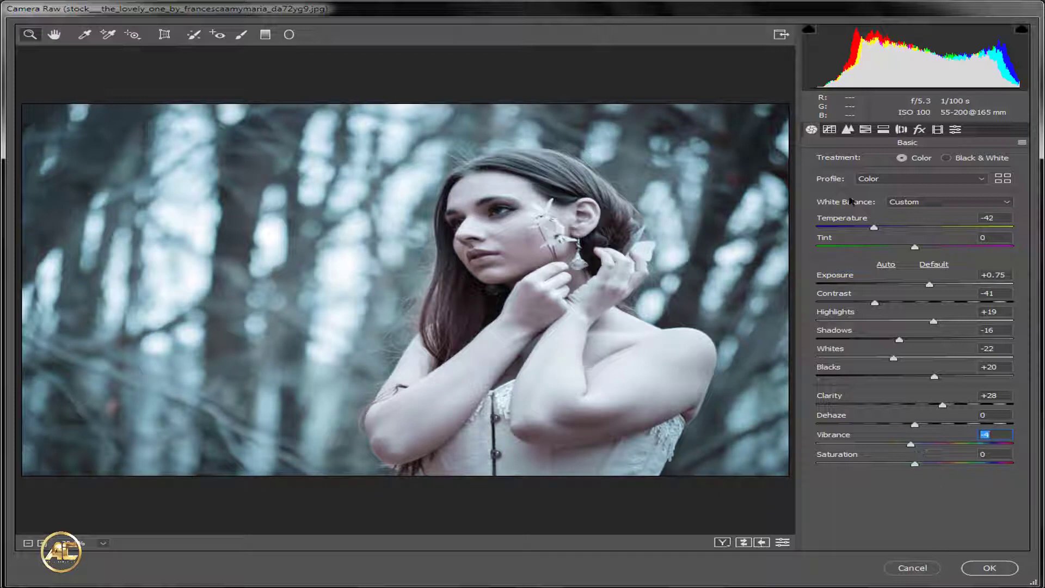
Shape the RGB point curve with a point at input 70, output 66, and lift the black point to output 22.
{"action": "left_click", "coordinate": [830, 129]}
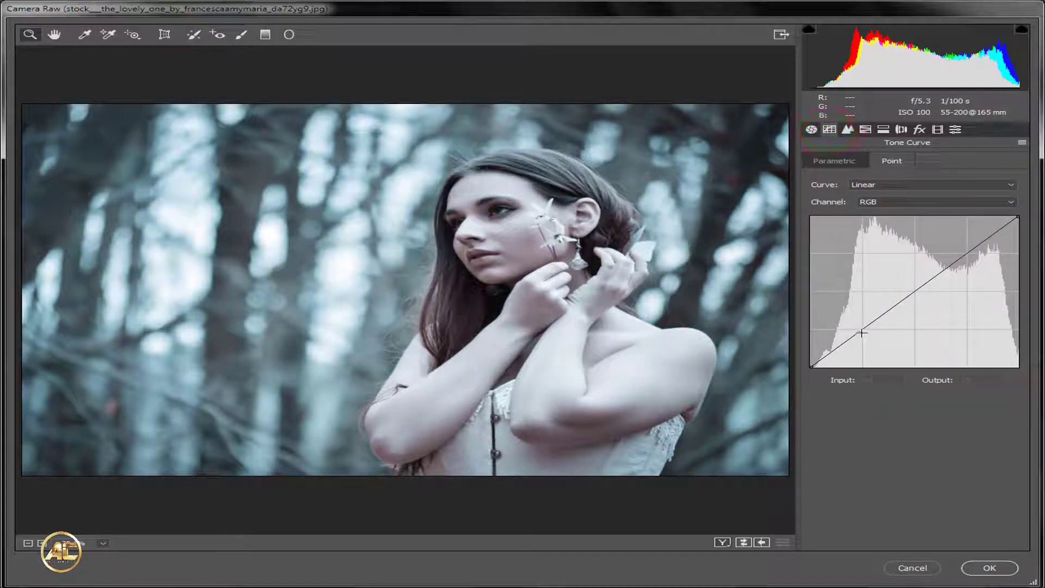
{"action": "left_click_drag", "start_coordinate": [861, 330], "coordinate": [868, 329]}
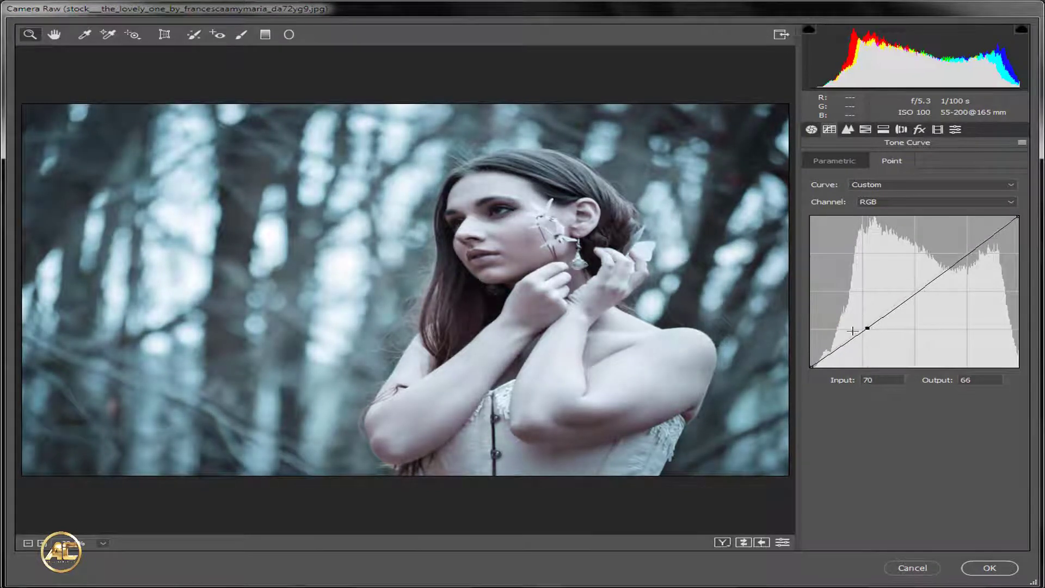
{"action": "left_click_drag", "start_coordinate": [811, 367], "coordinate": [781, 354]}
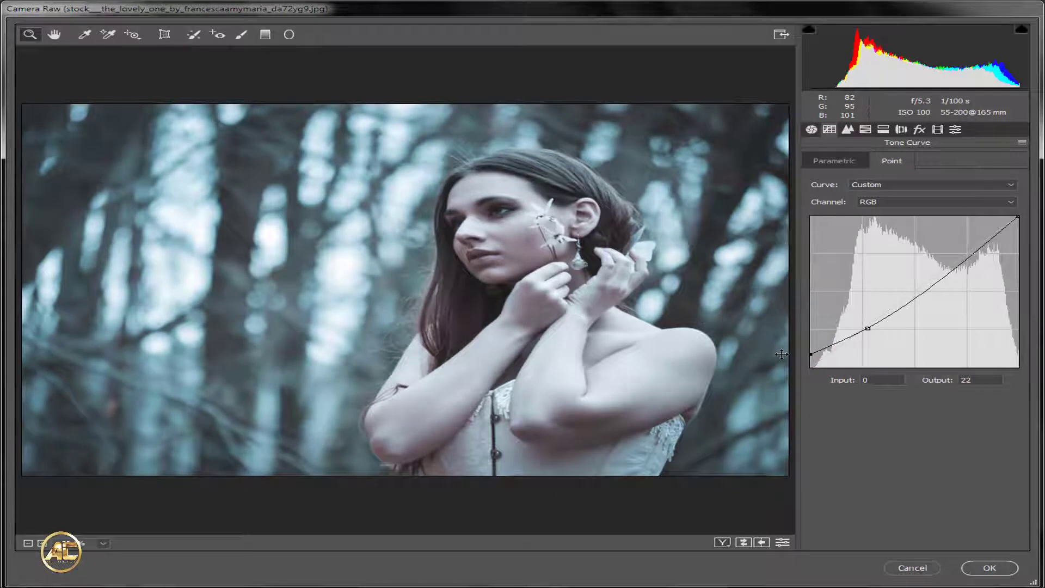
Split-tone the shadows with hue 191 and saturation 25, and set the highlights to hue 185 at saturation 0.
{"action": "left_click", "coordinate": [883, 129]}
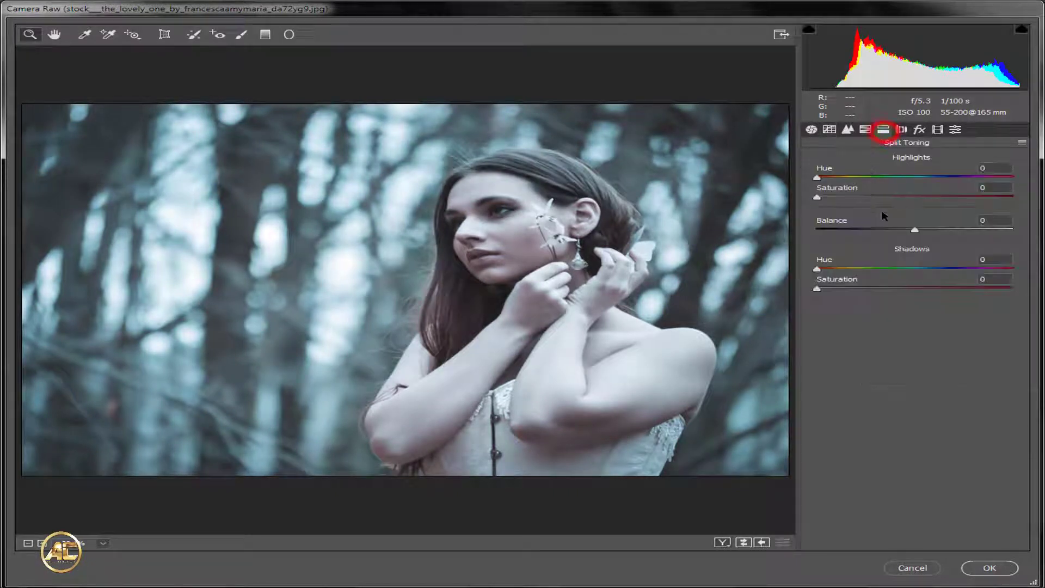
{"action": "left_click_drag", "start_coordinate": [879, 266], "coordinate": [866, 289]}
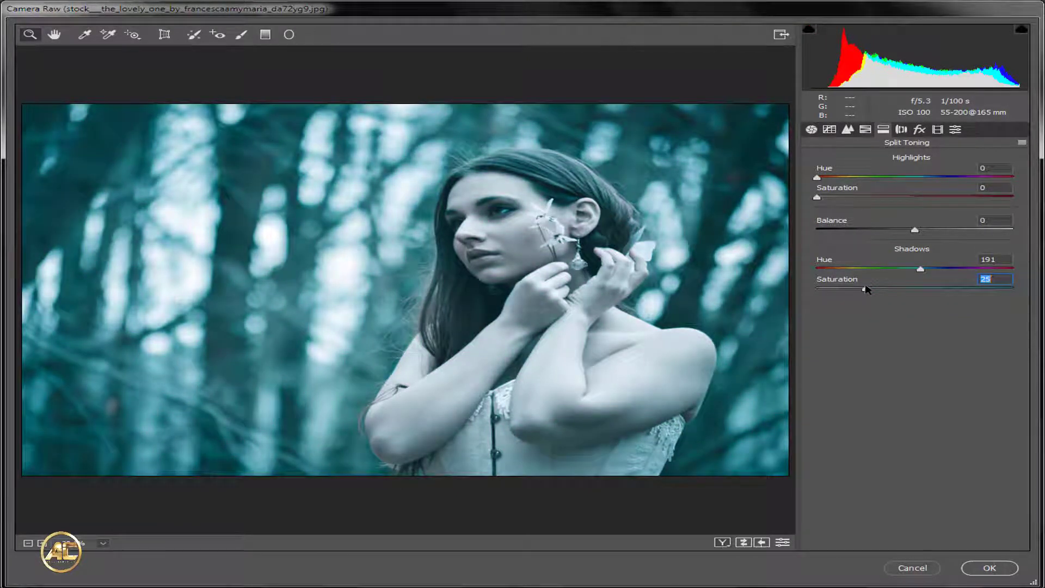
{"action": "left_click", "coordinate": [912, 177]}
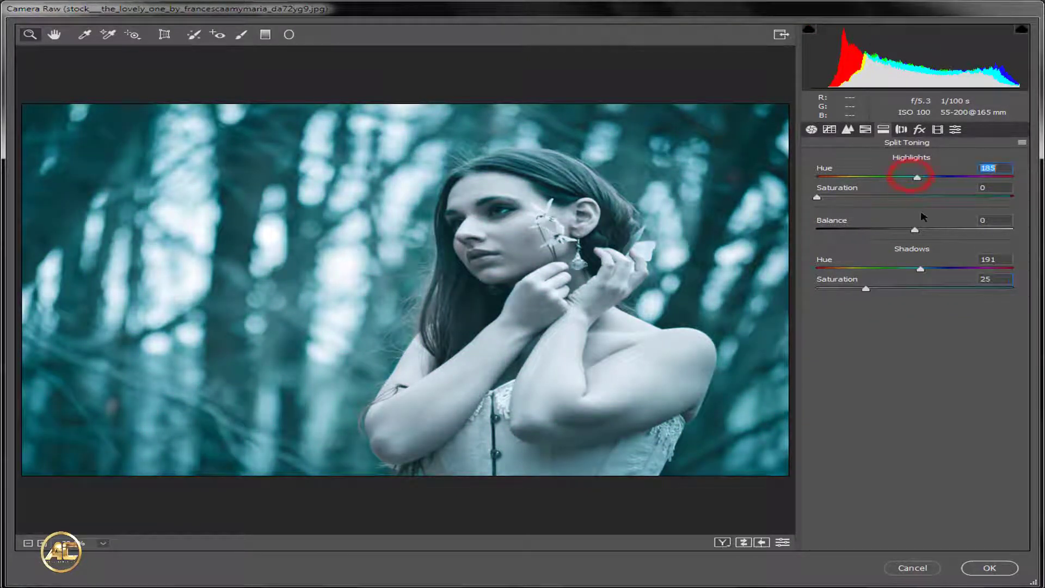
{"action": "left_click_drag", "start_coordinate": [914, 197], "coordinate": [807, 206]}
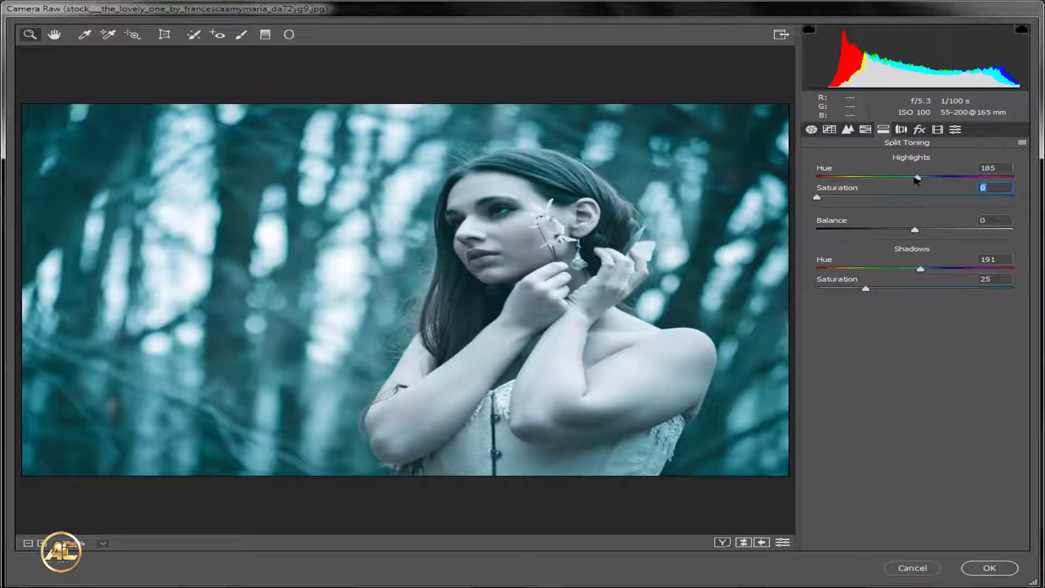
Refine the split toning to balance +41, shadow saturation 23, and highlights hue 203 at saturation 0.
{"action": "left_click_drag", "start_coordinate": [915, 229], "coordinate": [954, 233]}
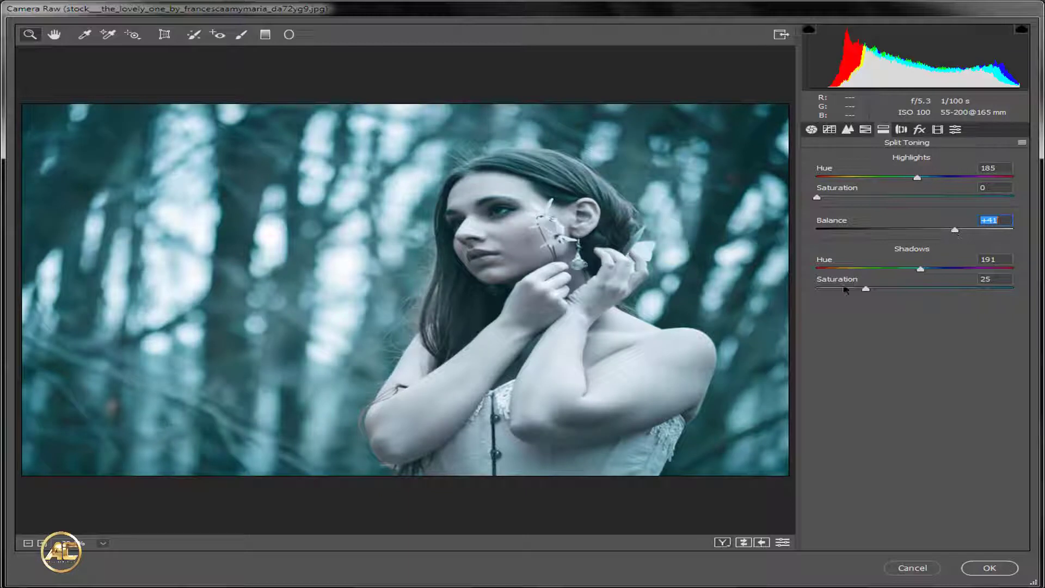
{"action": "left_click_drag", "start_coordinate": [817, 198], "coordinate": [848, 212]}
{"action": "left_click_drag", "start_coordinate": [883, 289], "coordinate": [861, 294]}
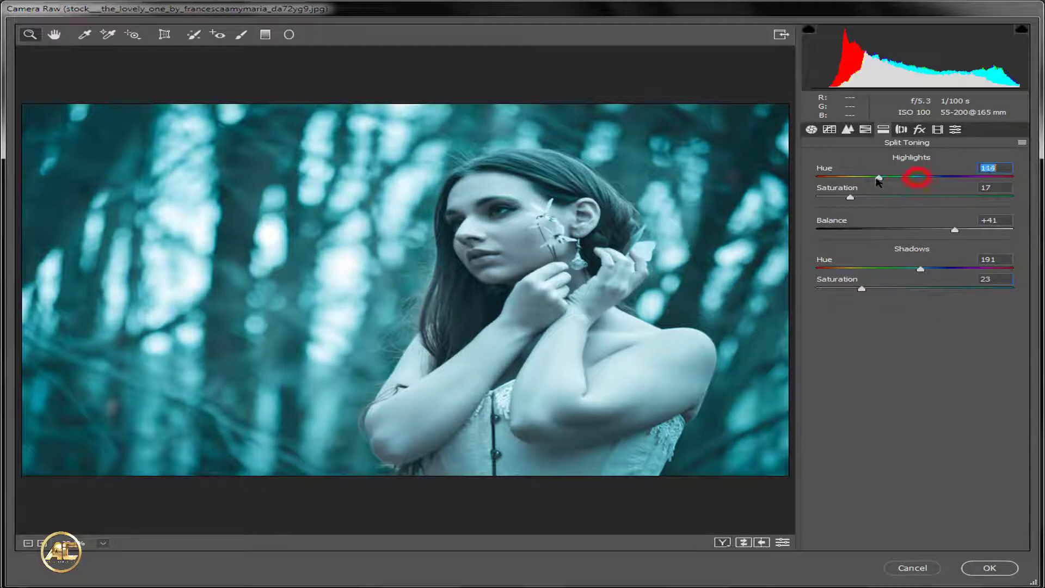
{"action": "left_click_drag", "start_coordinate": [917, 178], "coordinate": [889, 198]}
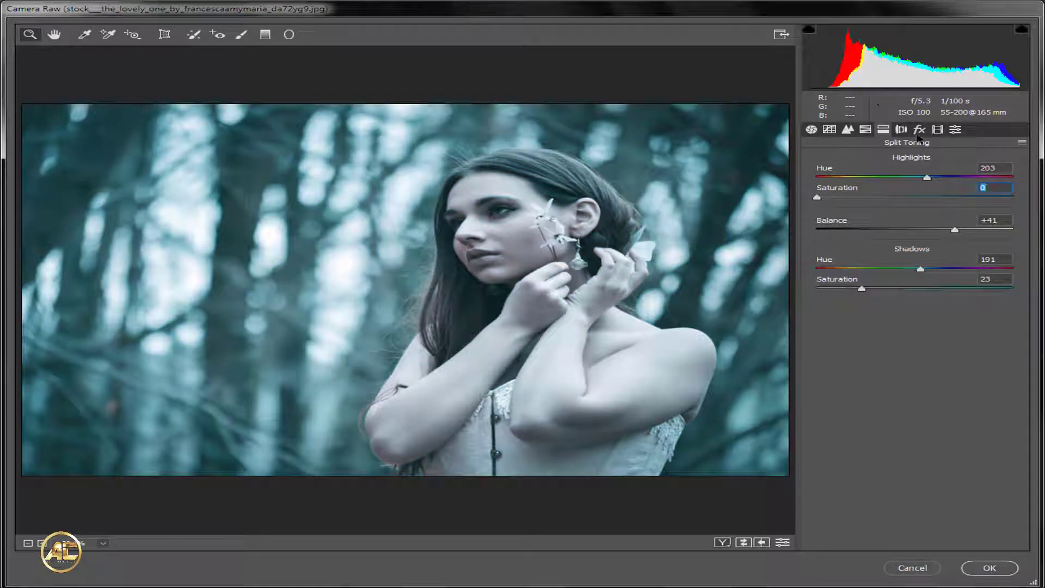
Set the post-crop vignette amount to -26 and apply the Camera Raw Filter to the model copy layer.
{"action": "left_click", "coordinate": [919, 129]}
{"action": "mouse_move", "coordinate": [888, 284]}
{"action": "left_mouse_down"}
{"action": "mouse_move", "coordinate": [877, 286]}
{"action": "mouse_move", "coordinate": [889, 286]}
{"action": "left_mouse_up"}
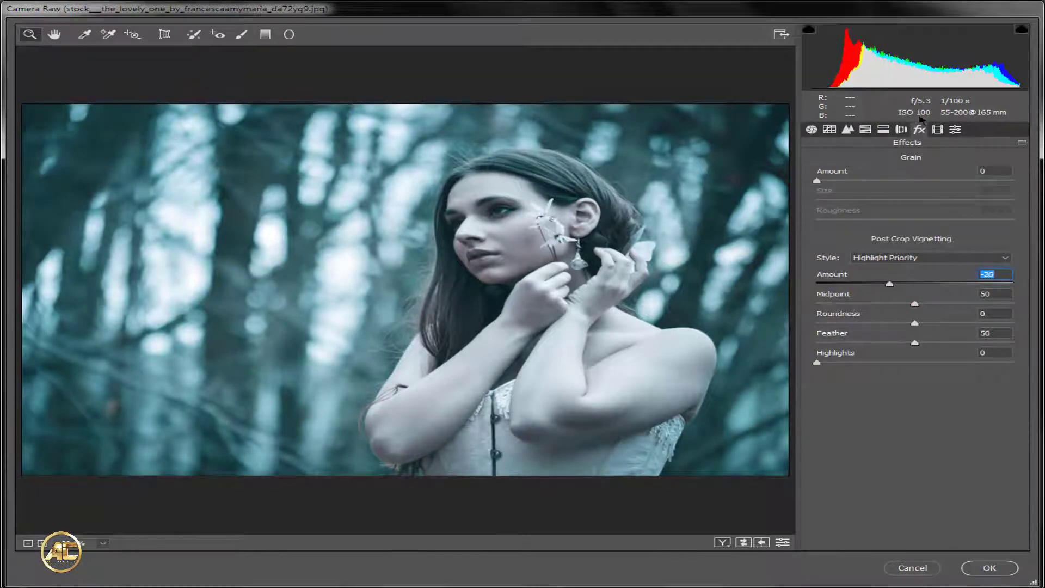
{"action": "left_click", "coordinate": [938, 130]}
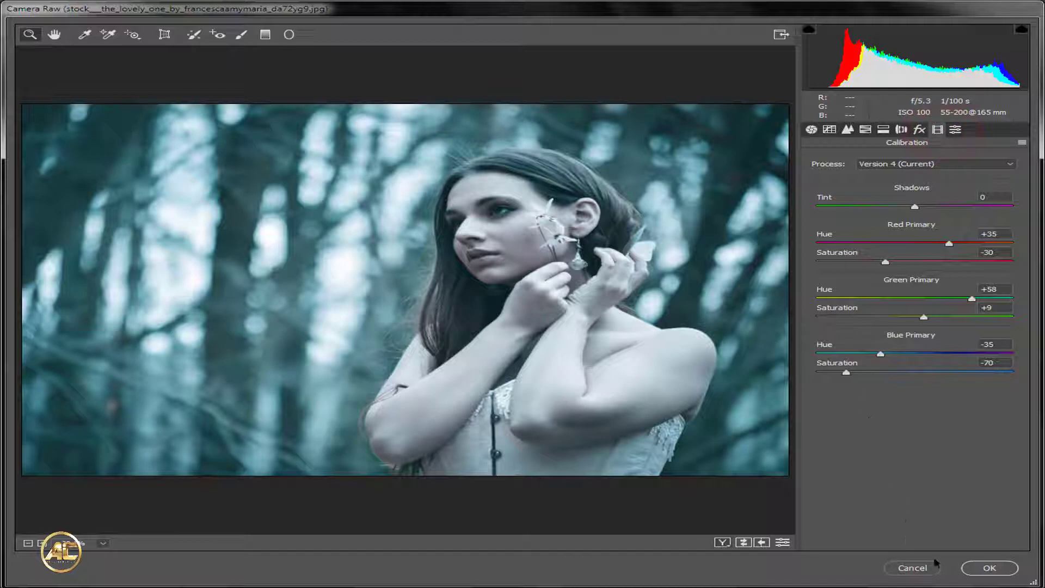
{"action": "left_click", "coordinate": [985, 568]}
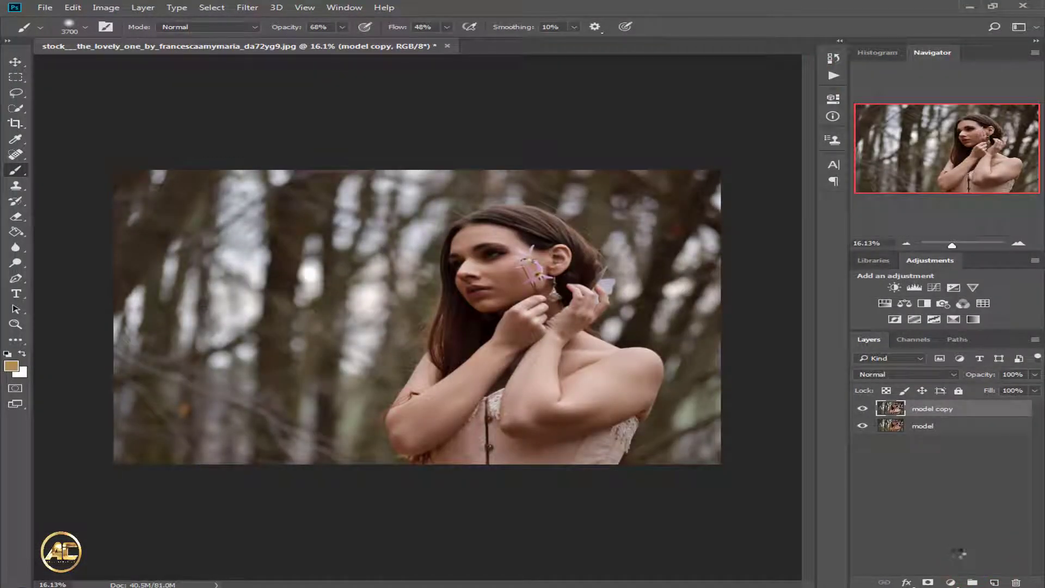
Add a Selective Color adjustment layer and set the blacks to cyan -7% and black -7%, fine-tuning their yellow and magenta.
{"action": "left_click", "coordinate": [948, 580]}
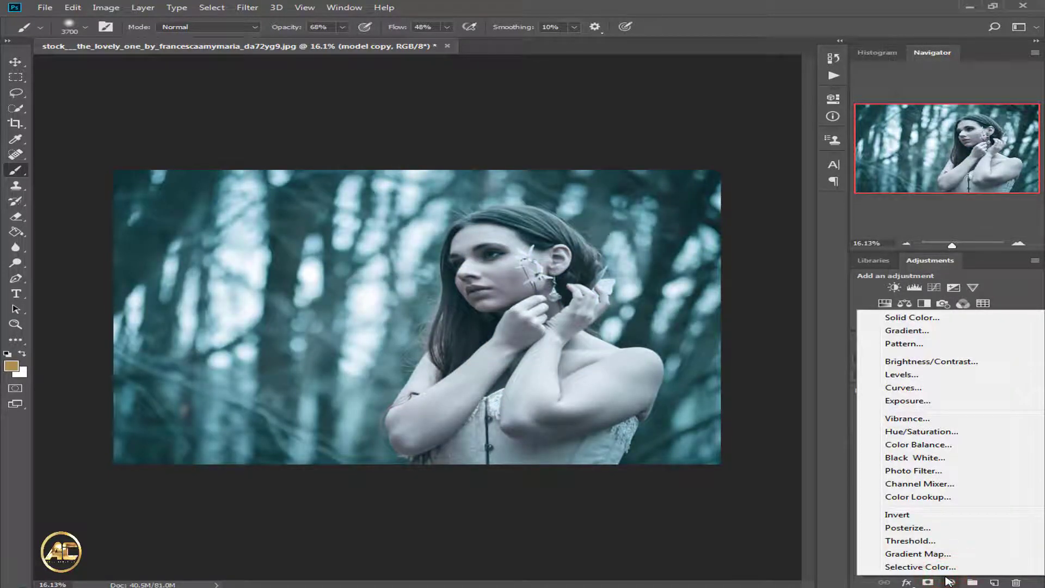
{"action": "left_click", "coordinate": [927, 566]}
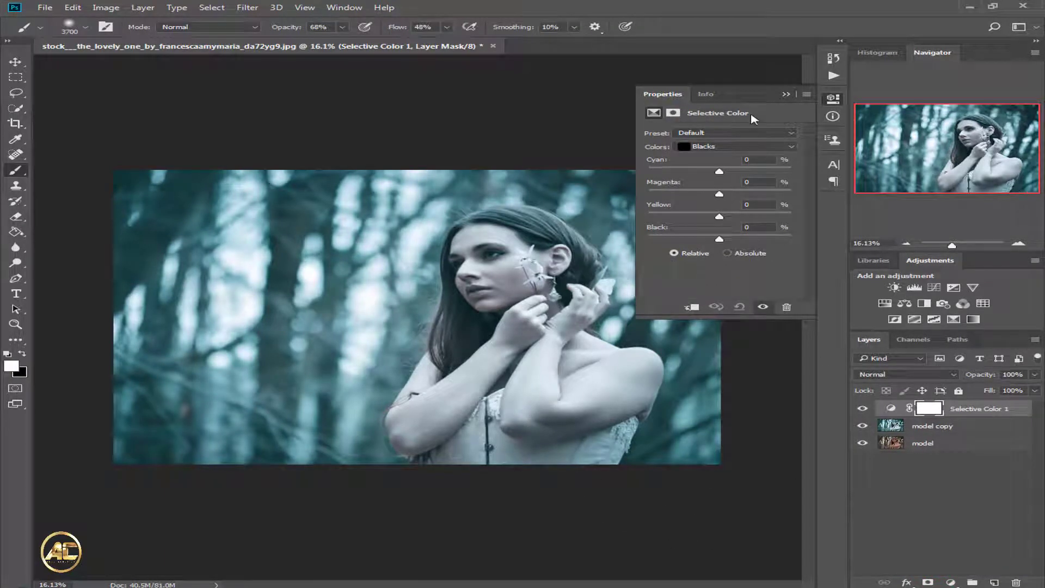
{"action": "mouse_move", "coordinate": [719, 172]}
{"action": "left_mouse_down"}
{"action": "mouse_move", "coordinate": [693, 173]}
{"action": "mouse_move", "coordinate": [733, 172]}
{"action": "mouse_move", "coordinate": [703, 177]}
{"action": "left_mouse_up"}
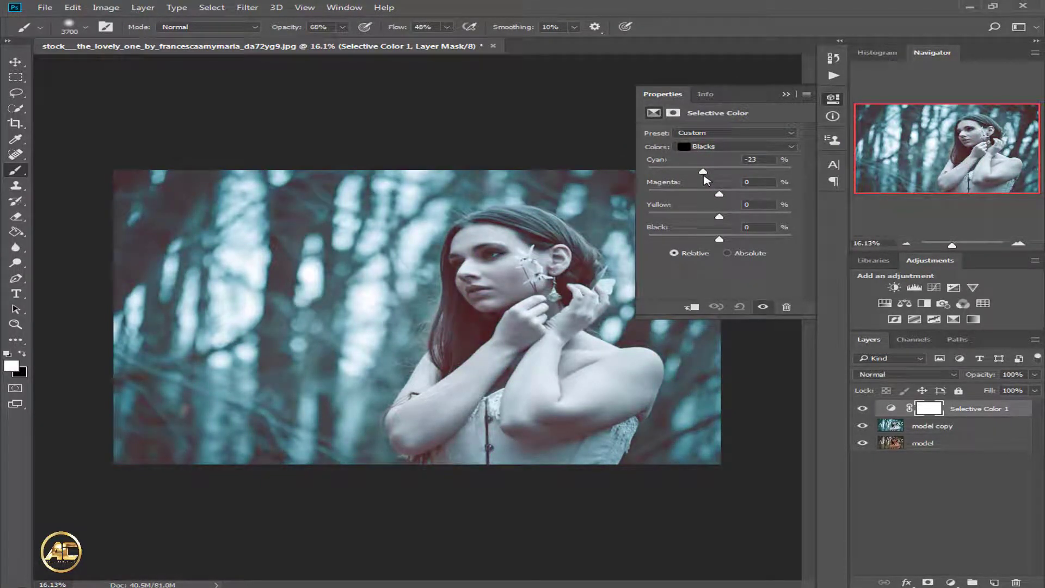
{"action": "left_click_drag", "start_coordinate": [712, 179], "coordinate": [718, 180]}
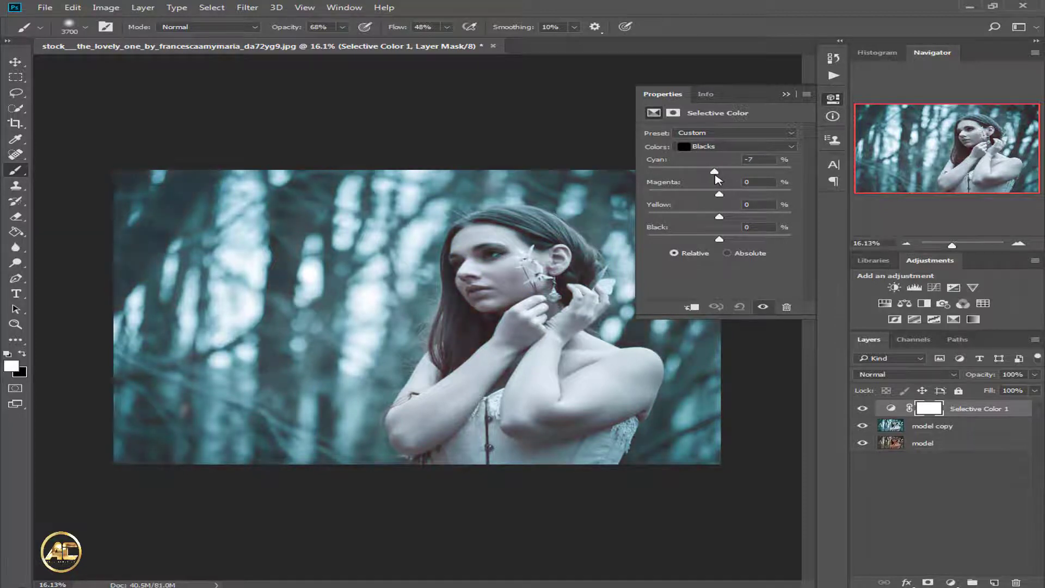
{"action": "left_click_drag", "start_coordinate": [726, 240], "coordinate": [719, 217]}
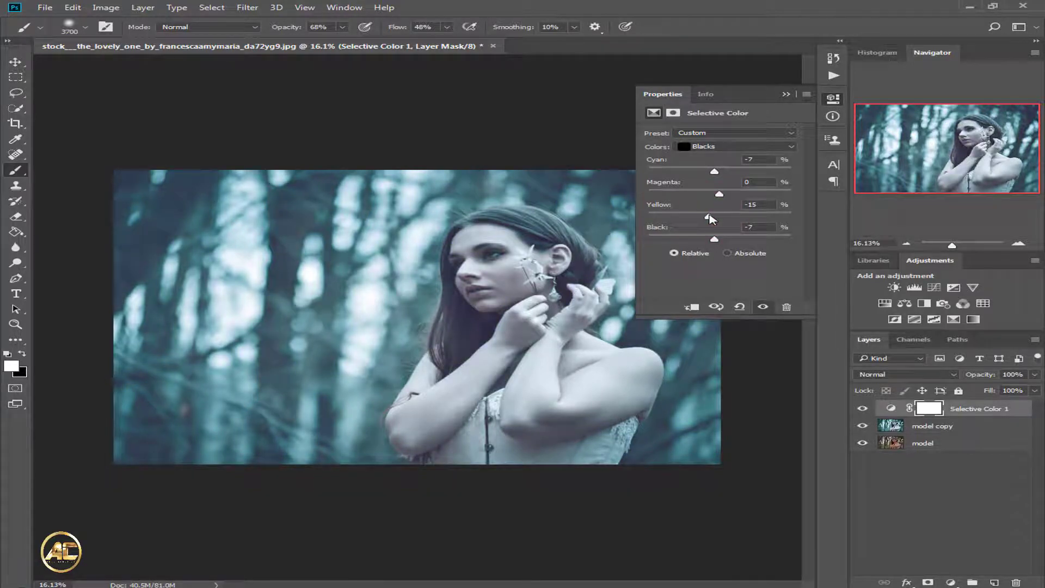
{"action": "left_click_drag", "start_coordinate": [730, 199], "coordinate": [719, 198]}
Set the black amount of the whites to -12% in the Selective Color adjustment.
{"action": "left_click", "coordinate": [721, 153]}
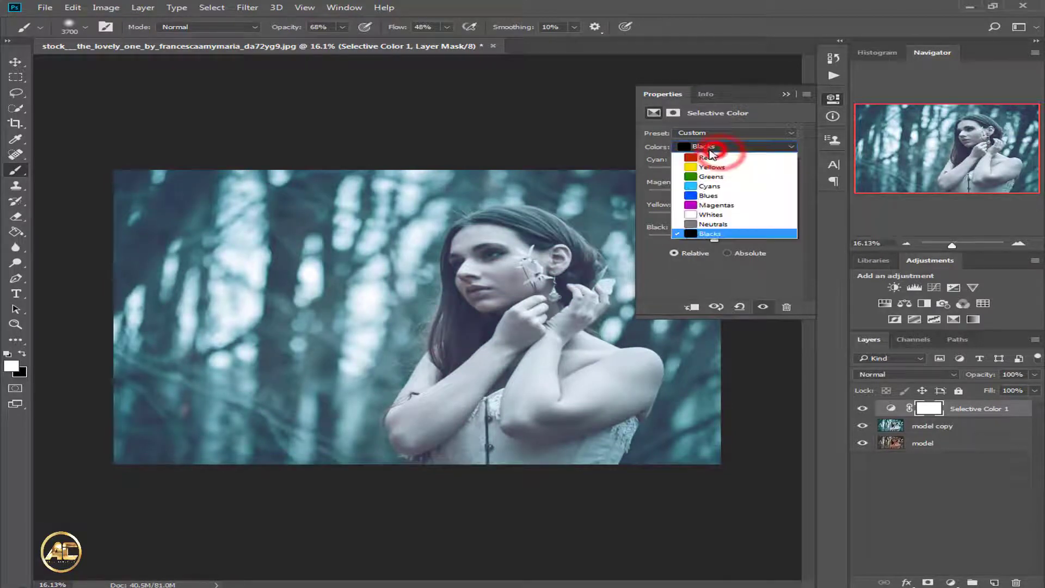
{"action": "left_click", "coordinate": [707, 214]}
{"action": "left_click_drag", "start_coordinate": [717, 237], "coordinate": [704, 255]}
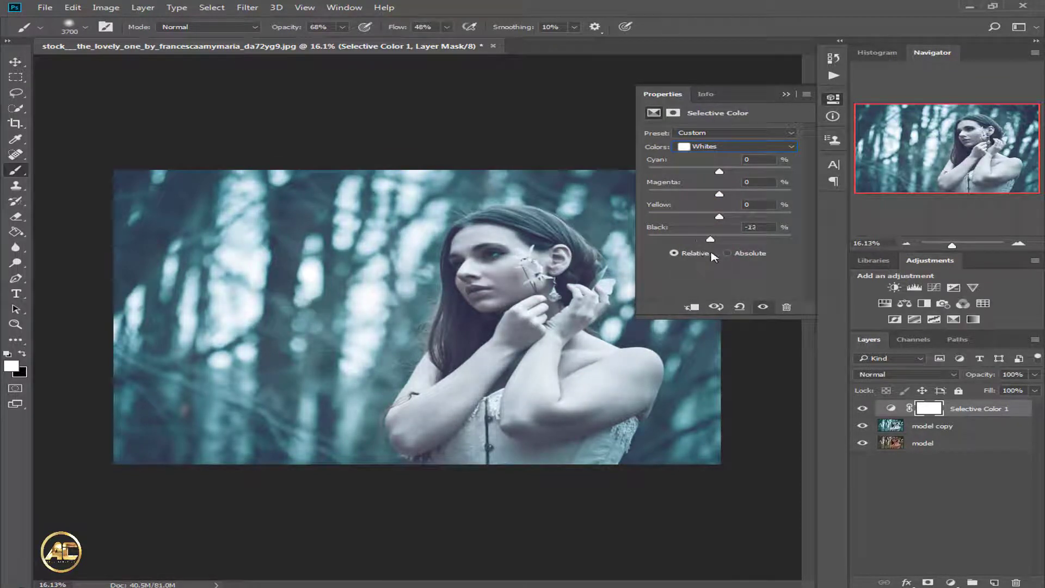
Set the black amount of the cyans to -35% and slightly raise their magenta in the Selective Color adjustment.
{"action": "left_click", "coordinate": [709, 155]}
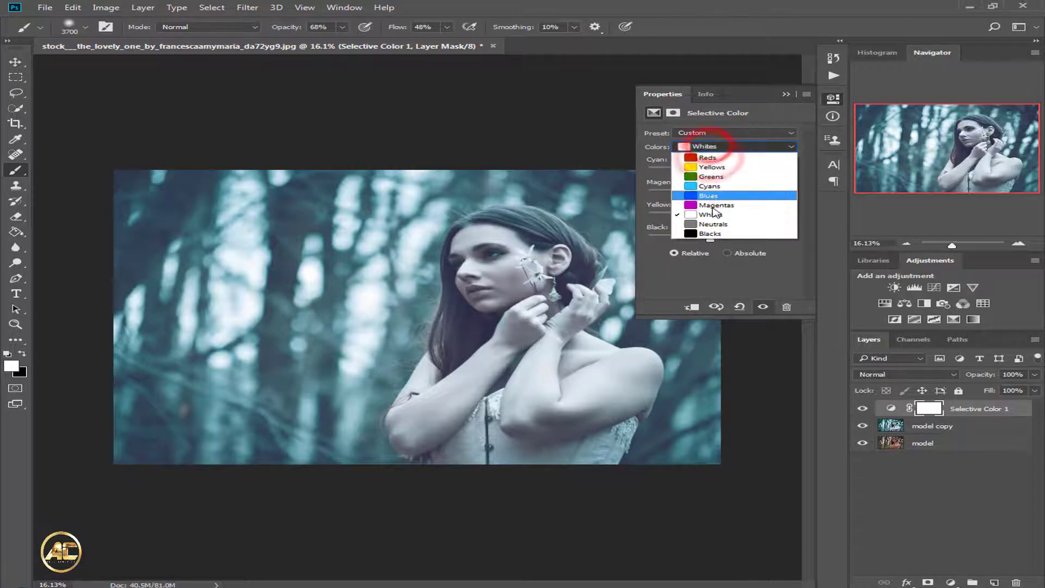
{"action": "left_click", "coordinate": [706, 185]}
{"action": "left_click_drag", "start_coordinate": [718, 239], "coordinate": [694, 250]}
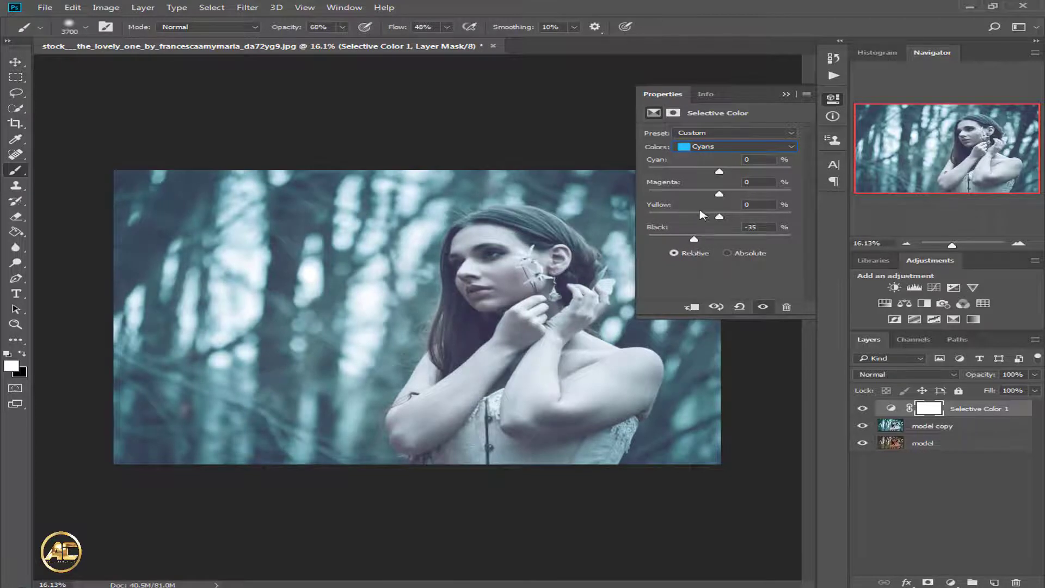
{"action": "left_click_drag", "start_coordinate": [718, 194], "coordinate": [734, 200]}
{"action": "left_click", "coordinate": [785, 94]}
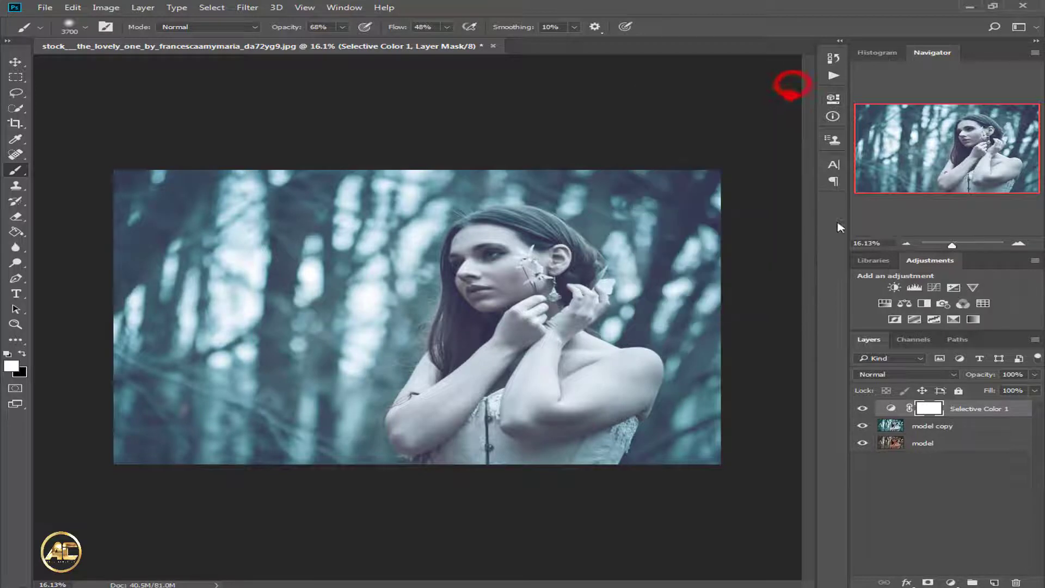
Add a Color Lookup adjustment layer, try several 3D LUTs and choose FoggyNight.3DL.
{"action": "left_click", "coordinate": [953, 582]}
{"action": "left_click", "coordinate": [924, 497]}
{"action": "left_click", "coordinate": [715, 133]}
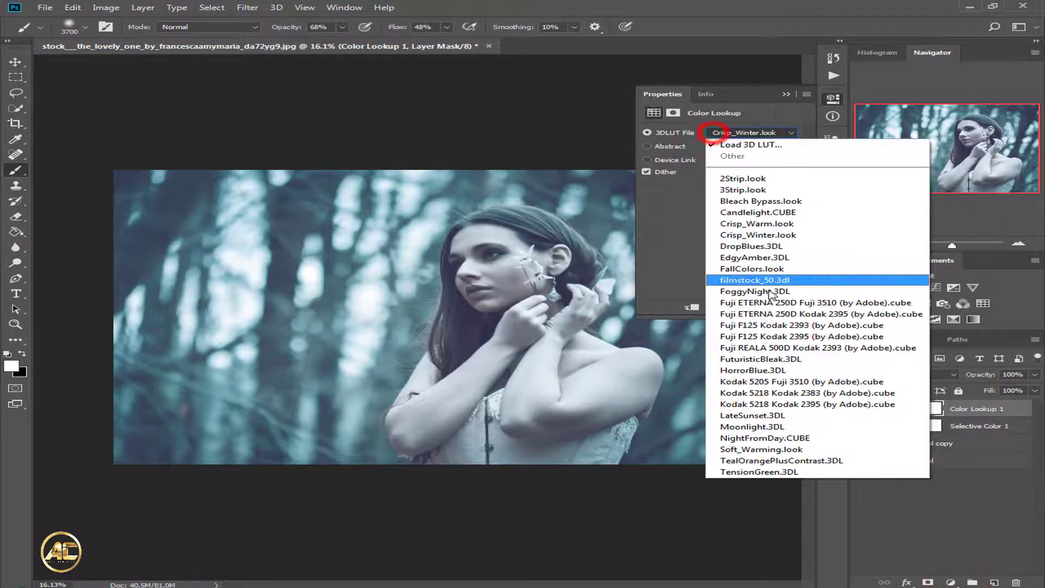
{"action": "left_click", "coordinate": [762, 325]}
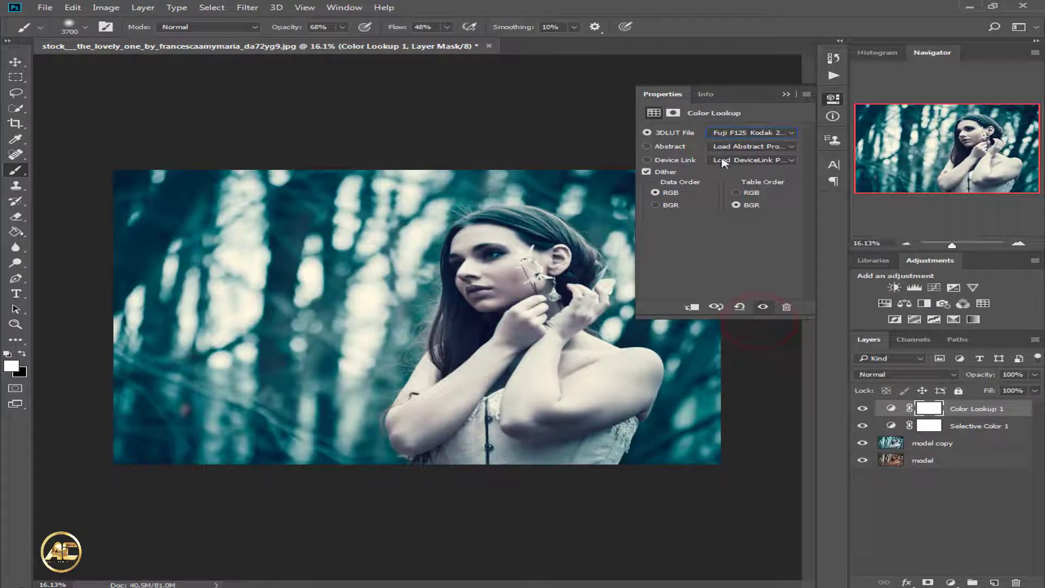
{"action": "scroll", "coordinate": [742, 138], "scroll_direction": "up", "scroll_amount": 1}
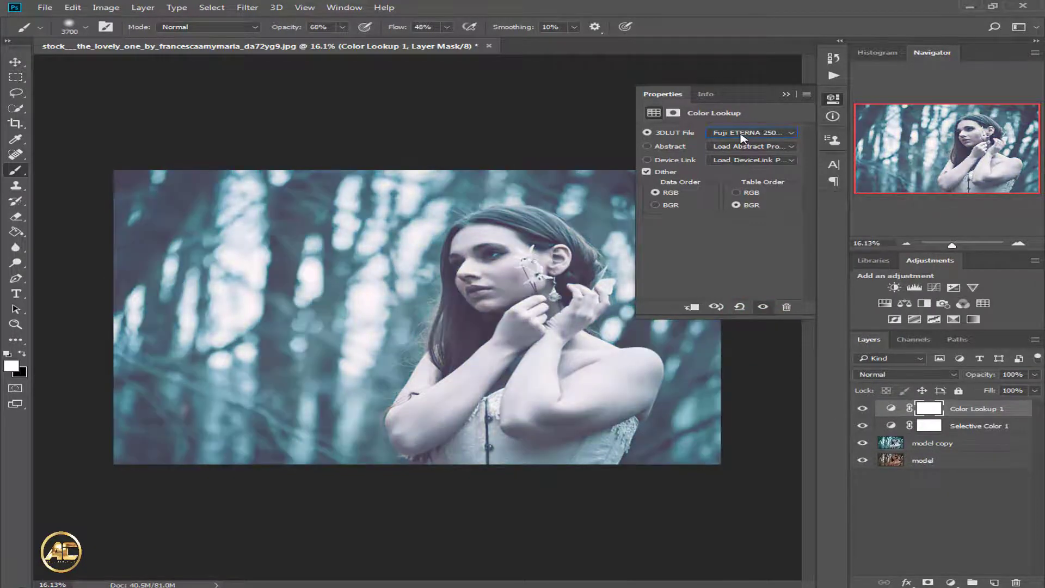
{"action": "scroll", "coordinate": [743, 138], "scroll_direction": "up", "scroll_amount": 4}
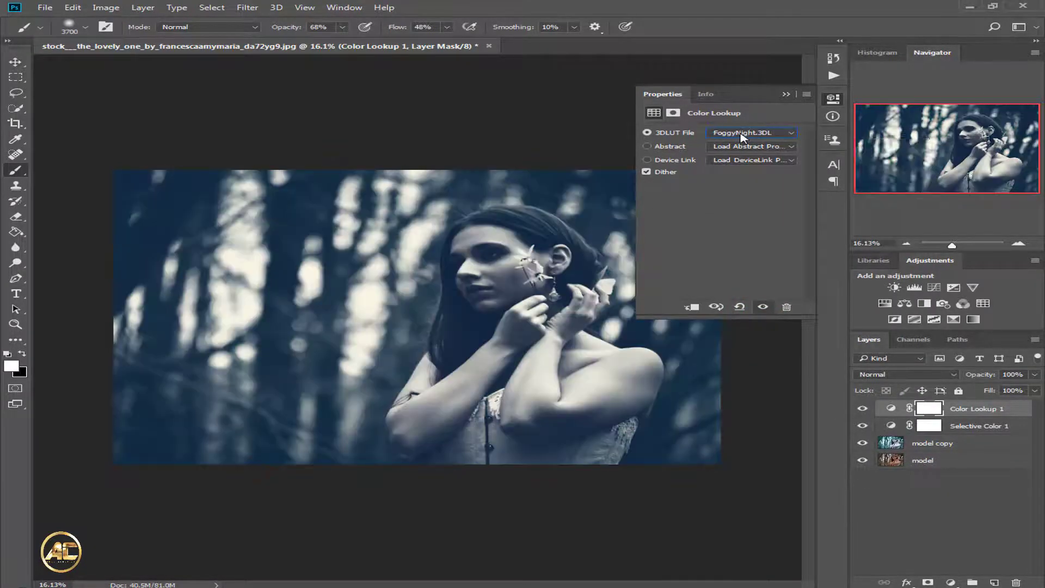
{"action": "left_click", "coordinate": [743, 139]}
{"action": "left_click", "coordinate": [767, 138]}
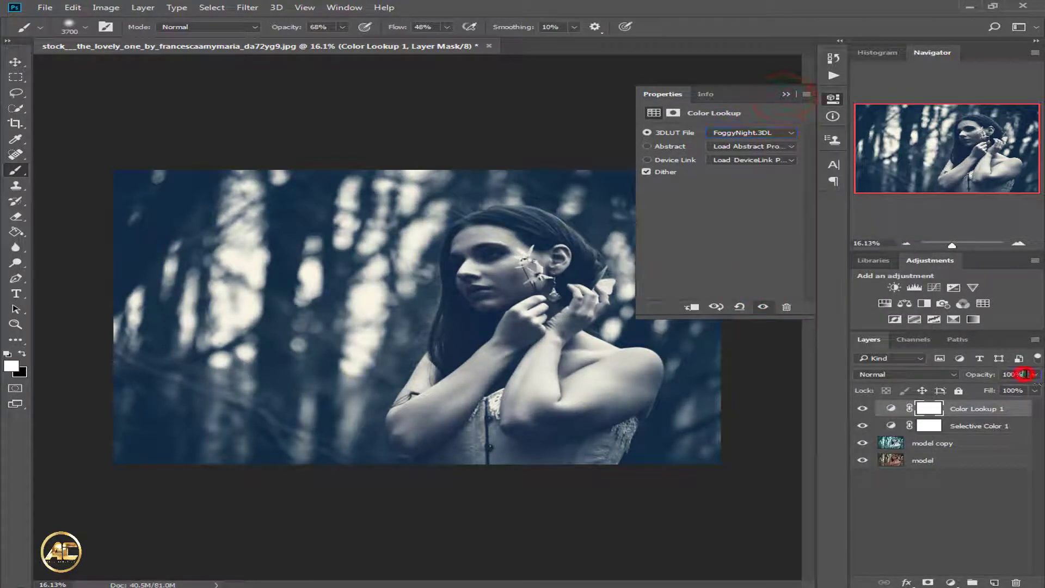
Lower the opacity of the Color Lookup 1 layer to 22%.
{"action": "left_click", "coordinate": [1025, 373]}
{"action": "left_click_drag", "start_coordinate": [1036, 388], "coordinate": [965, 391]}
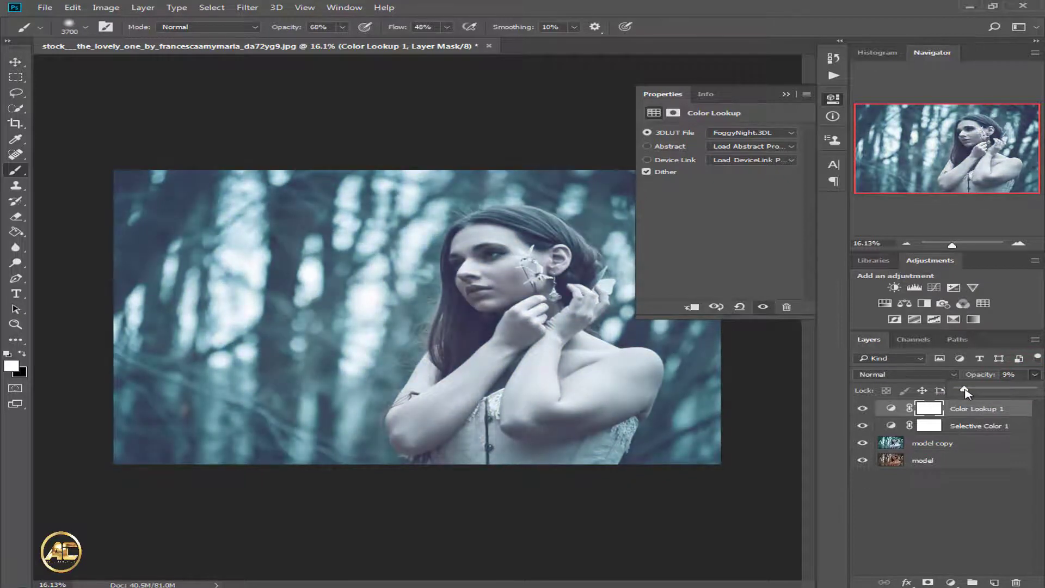
{"action": "left_click", "coordinate": [793, 95]}
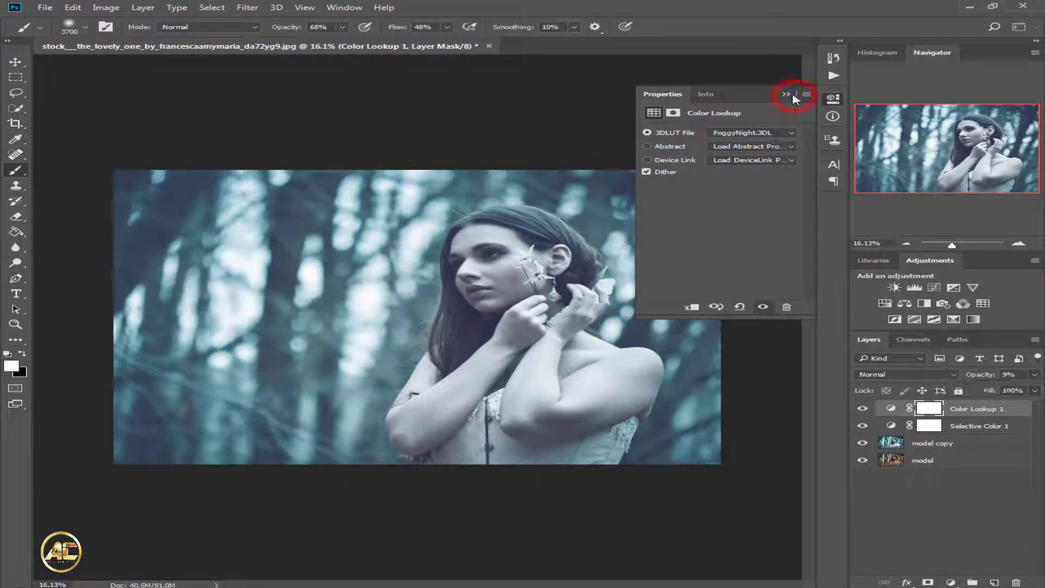
{"action": "left_click", "coordinate": [1033, 374]}
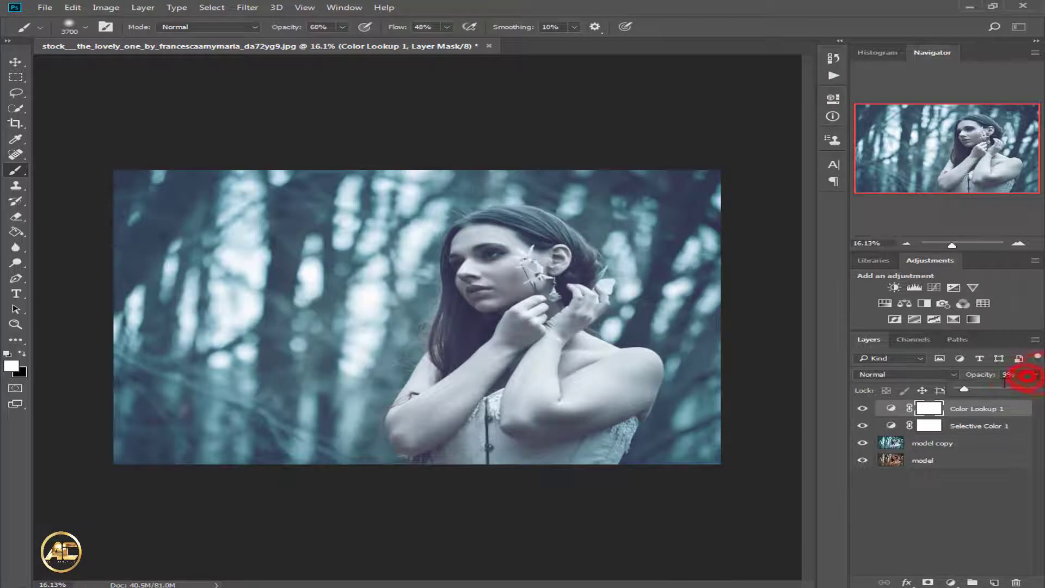
{"action": "mouse_move", "coordinate": [962, 389]}
{"action": "left_mouse_down"}
{"action": "mouse_move", "coordinate": [994, 400]}
{"action": "mouse_move", "coordinate": [975, 398]}
{"action": "left_mouse_up"}
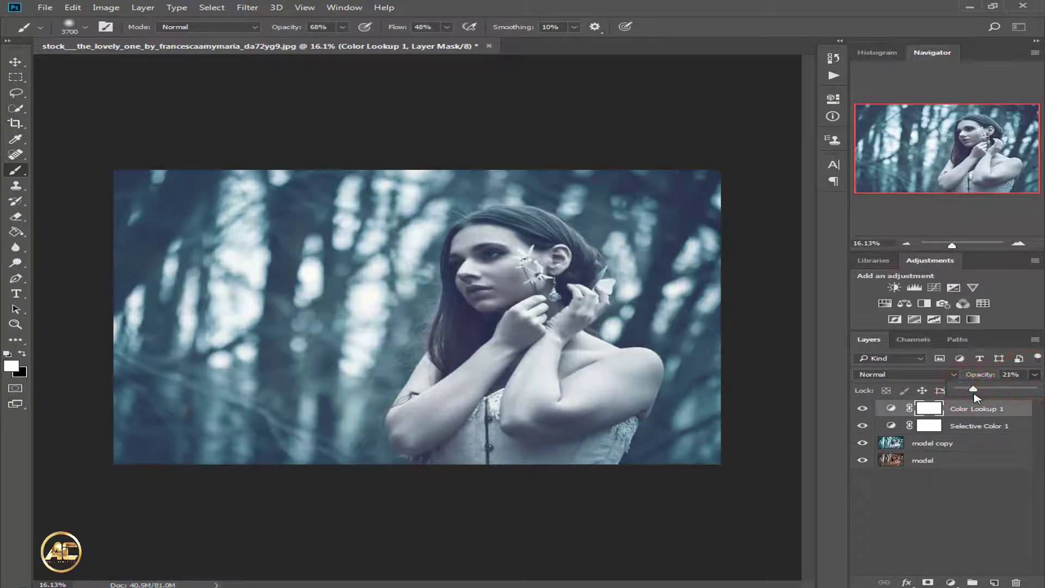
{"action": "left_click", "coordinate": [958, 497]}
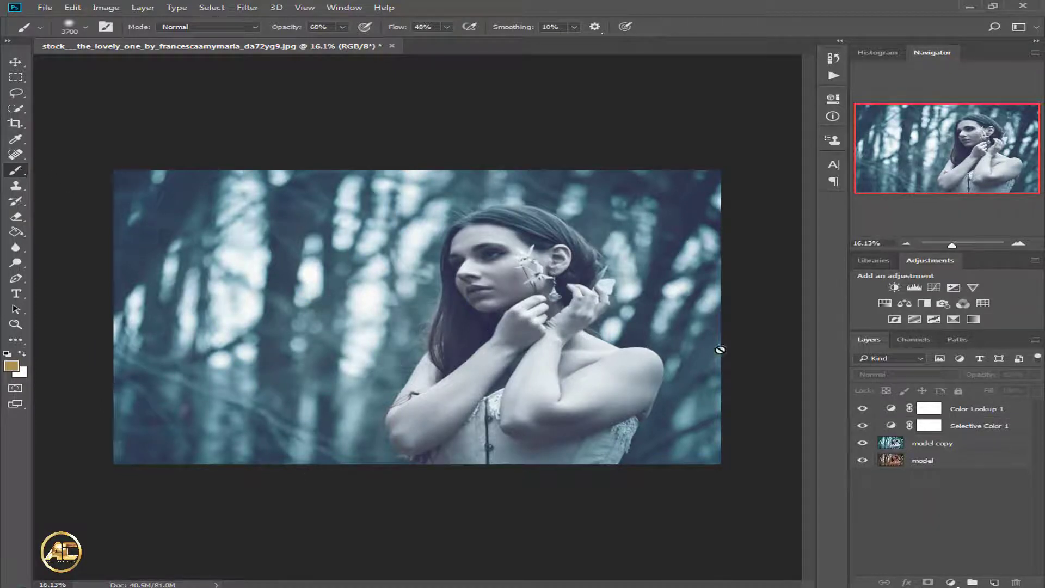
Paint black over the model on the Color Lookup 1 layer mask with the large soft brush at 68% opacity and 48% flow.
{"action": "left_click", "coordinate": [928, 408]}
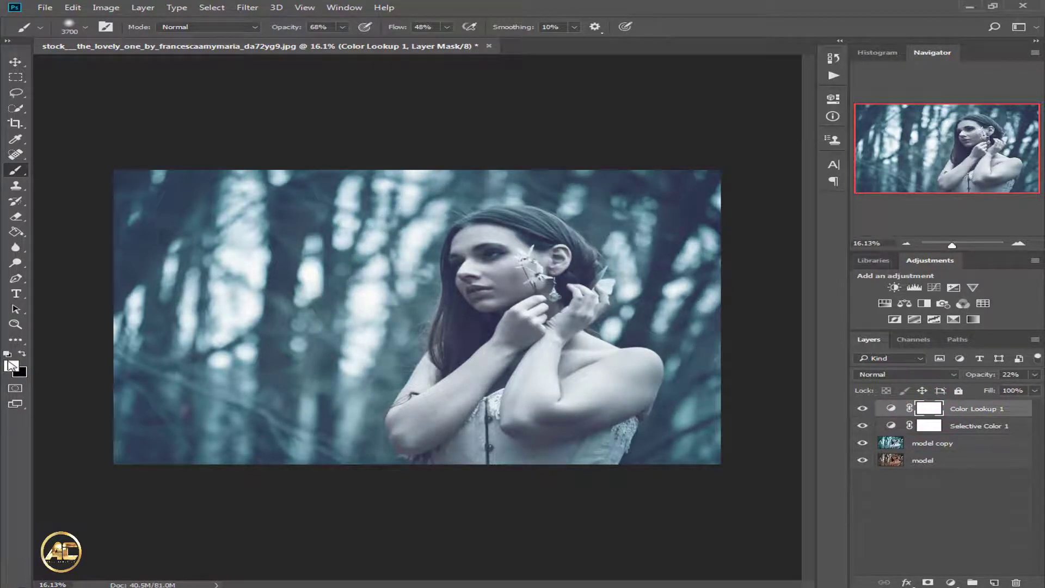
{"action": "left_click", "coordinate": [23, 353]}
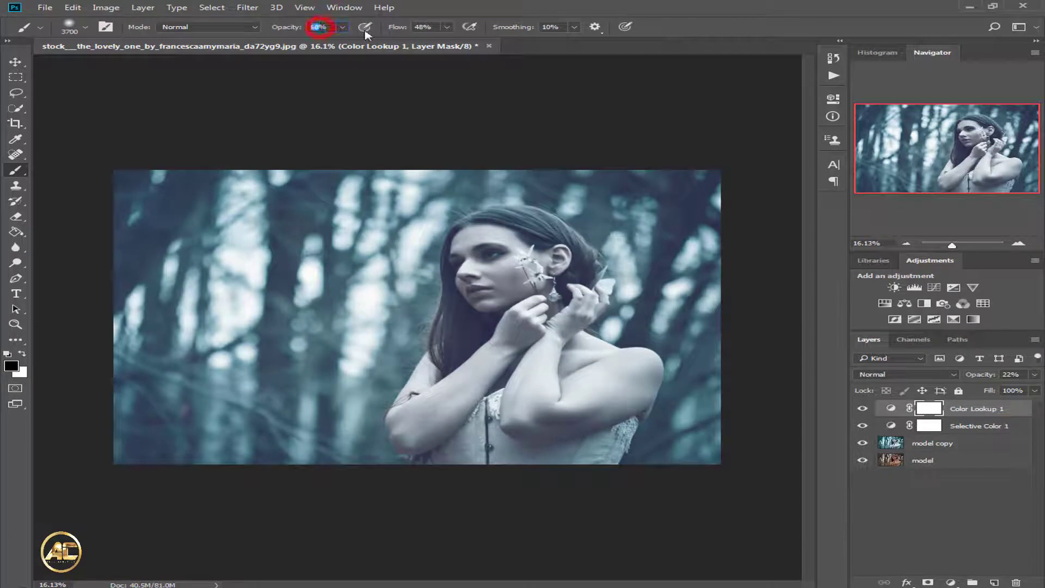
{"action": "left_click", "coordinate": [423, 26]}
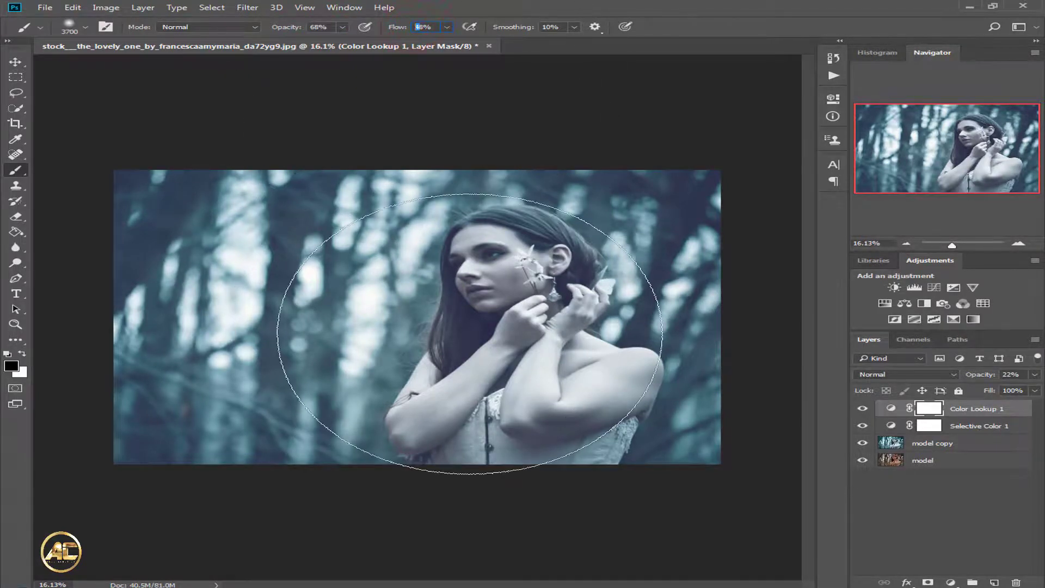
{"action": "left_click", "coordinate": [479, 329]}
{"action": "left_click", "coordinate": [493, 333]}
Raise the brush opacity to 92% and flow to 74%, and mask the model out of the Color Lookup effect more strongly.
{"action": "left_click", "coordinate": [341, 27]}
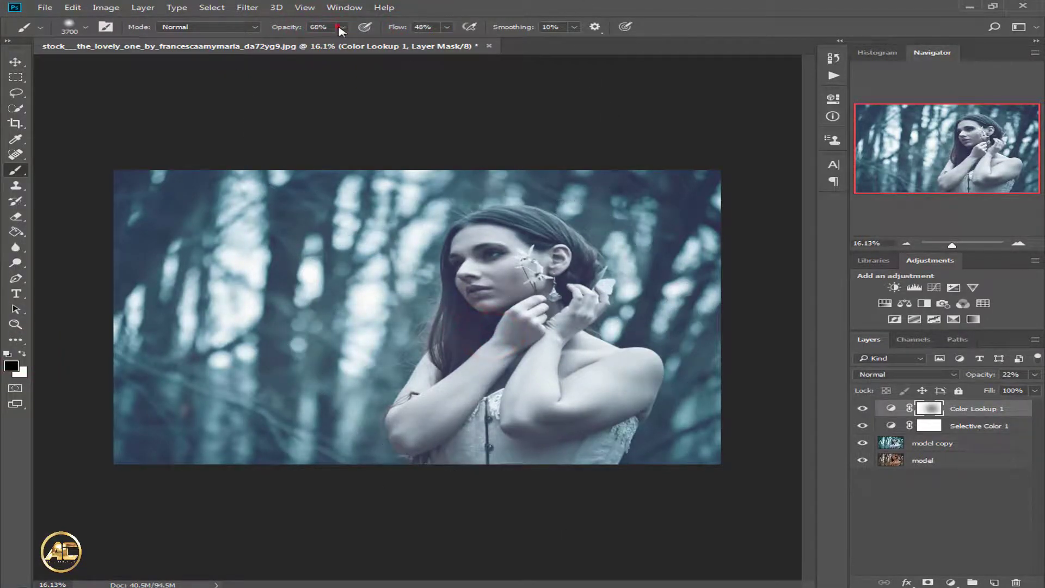
{"action": "left_click_drag", "start_coordinate": [343, 40], "coordinate": [363, 41]}
{"action": "left_click", "coordinate": [446, 27]}
{"action": "left_click_drag", "start_coordinate": [447, 40], "coordinate": [467, 41]}
{"action": "left_click", "coordinate": [496, 334]}
{"action": "left_click", "coordinate": [499, 337]}
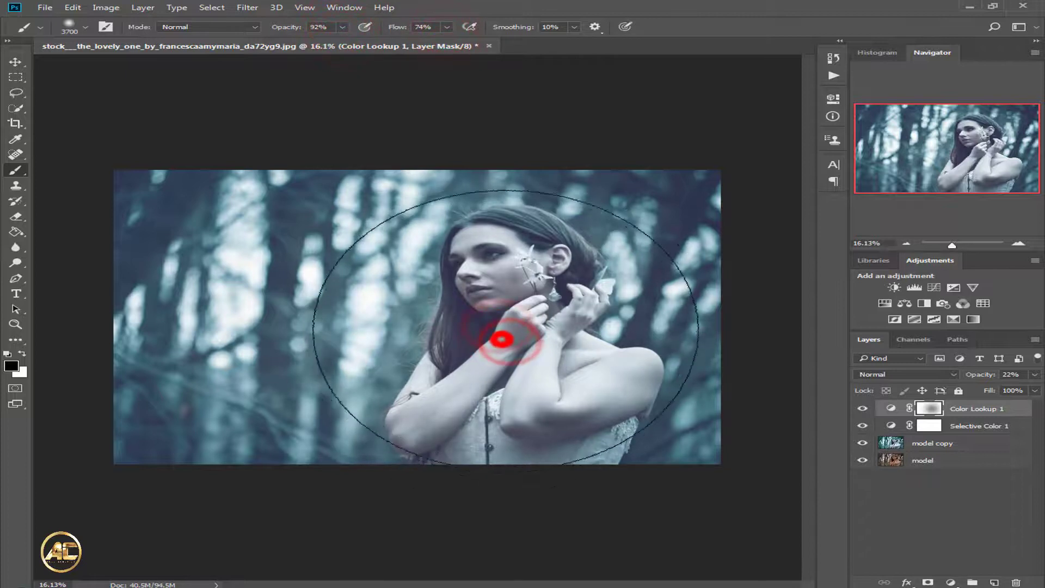
{"action": "left_click", "coordinate": [508, 342]}
{"action": "left_click", "coordinate": [504, 336]}
{"action": "left_click", "coordinate": [496, 337]}
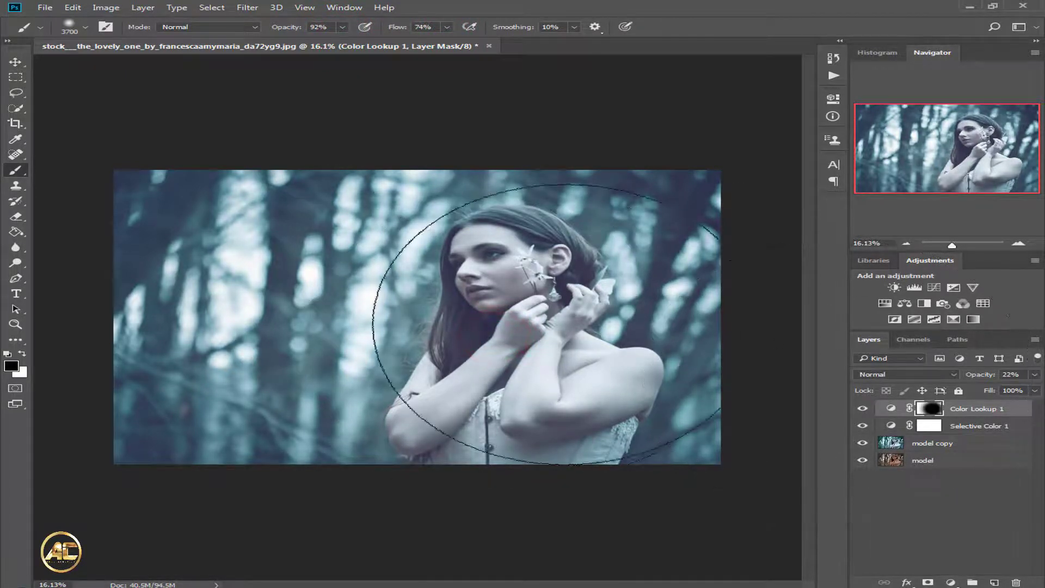
{"action": "left_click", "coordinate": [478, 319]}
{"action": "left_click", "coordinate": [862, 408]}
{"action": "left_click", "coordinate": [862, 408]}
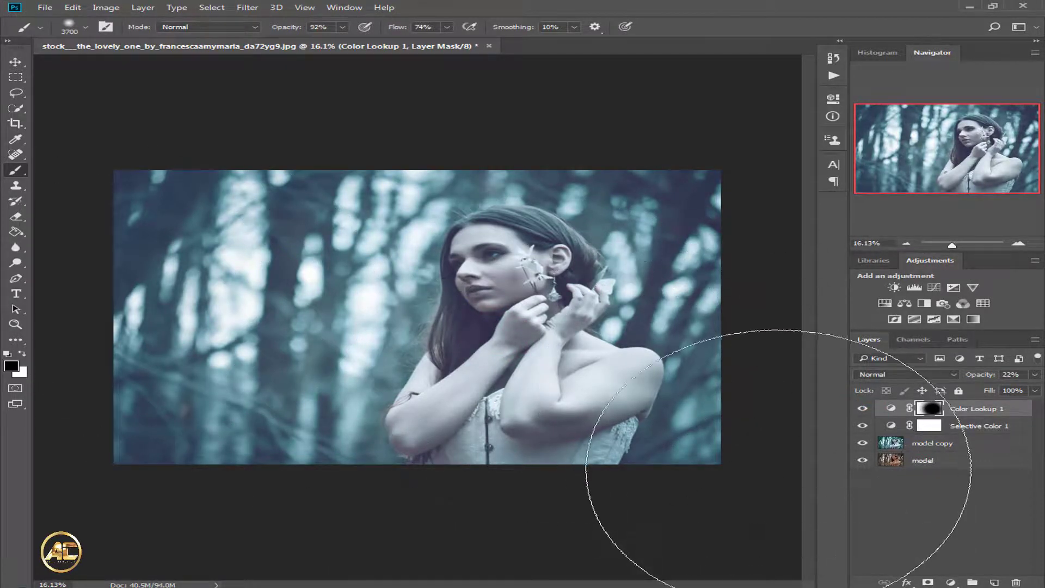
Merge the Color Lookup 1, Selective Color 1 and model copy layers into one layer.
{"action": "left_click", "coordinate": [974, 445], "text": "shift"}
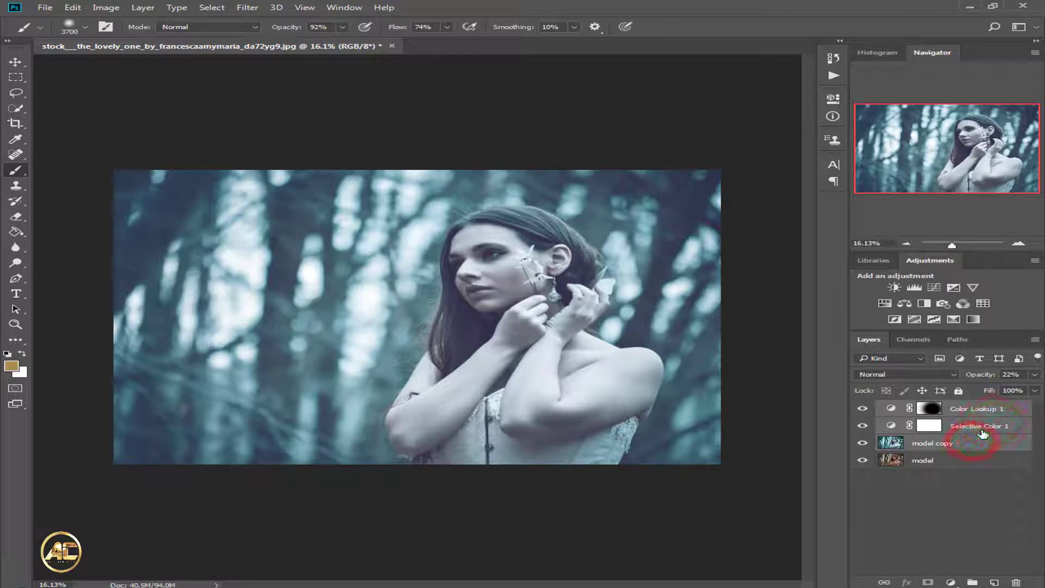
{"action": "right_click", "coordinate": [981, 430]}
{"action": "left_click", "coordinate": [806, 397]}
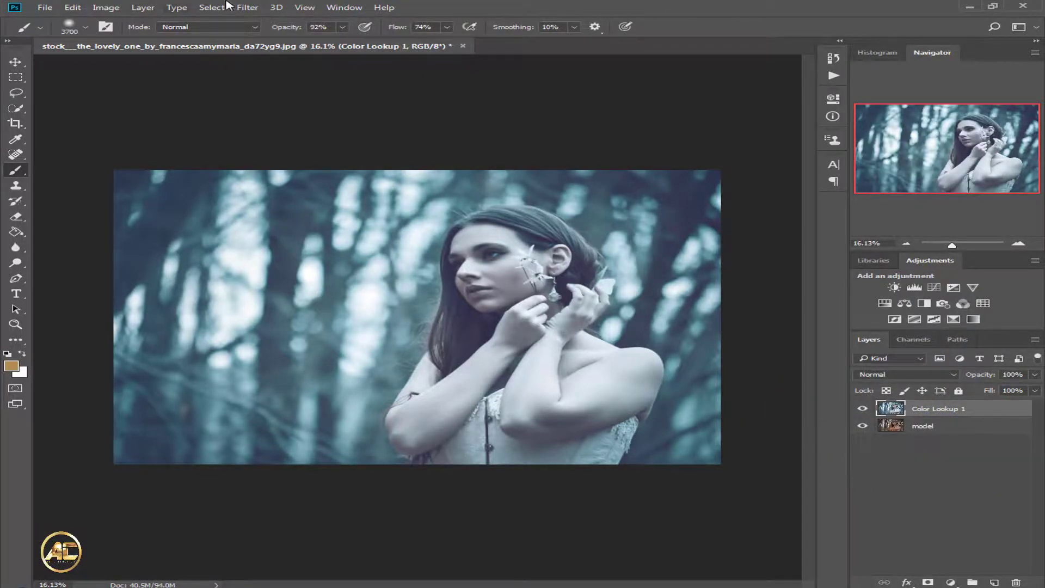
Open the Color Efex Pro filter on the merged layer and set the Cross Processing method to L03.
{"action": "left_click", "coordinate": [243, 7]}
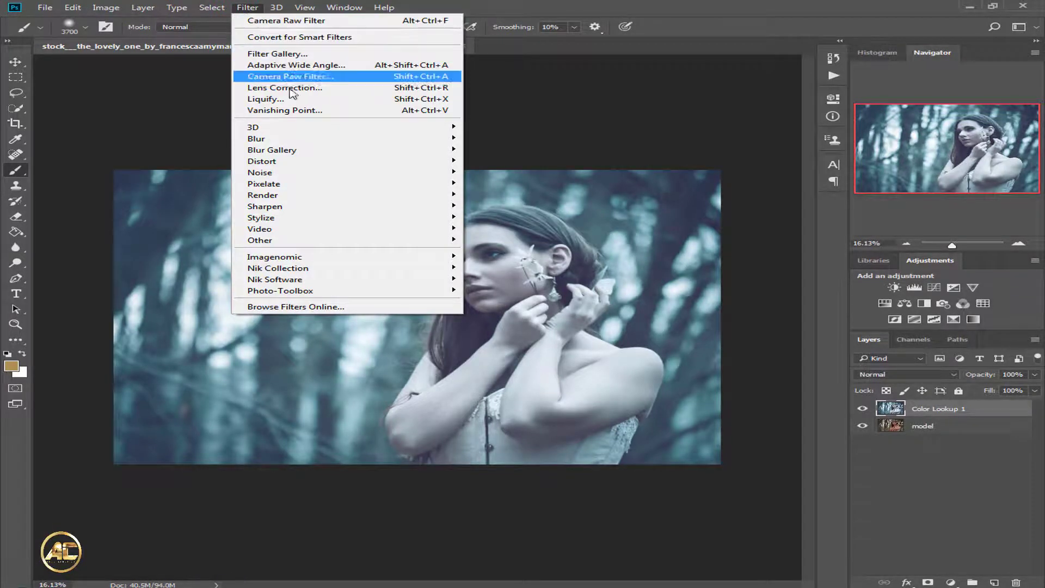
{"action": "mouse_move", "coordinate": [72, 7]}
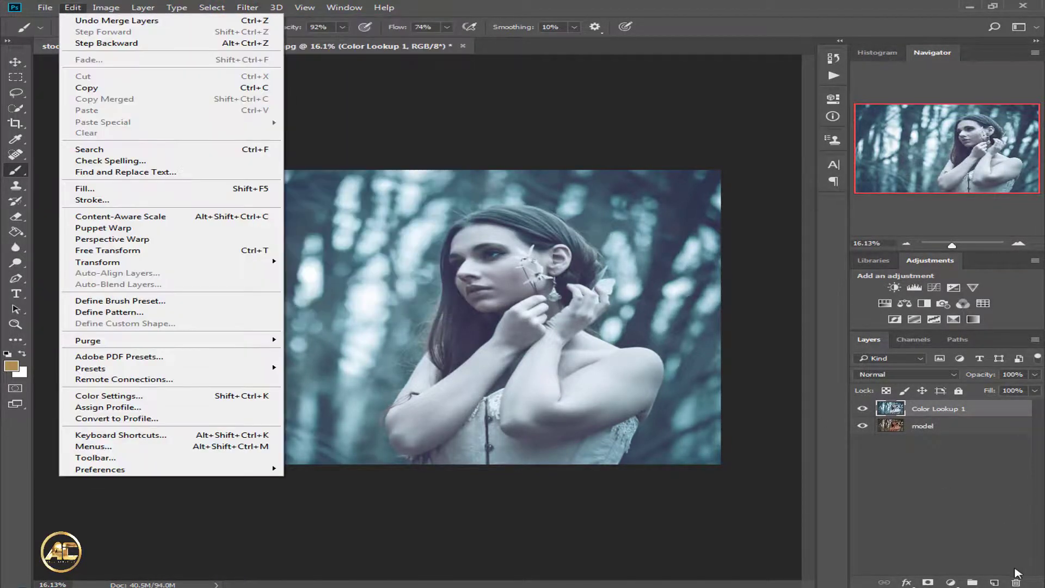
{"action": "mouse_move", "coordinate": [243, 5]}
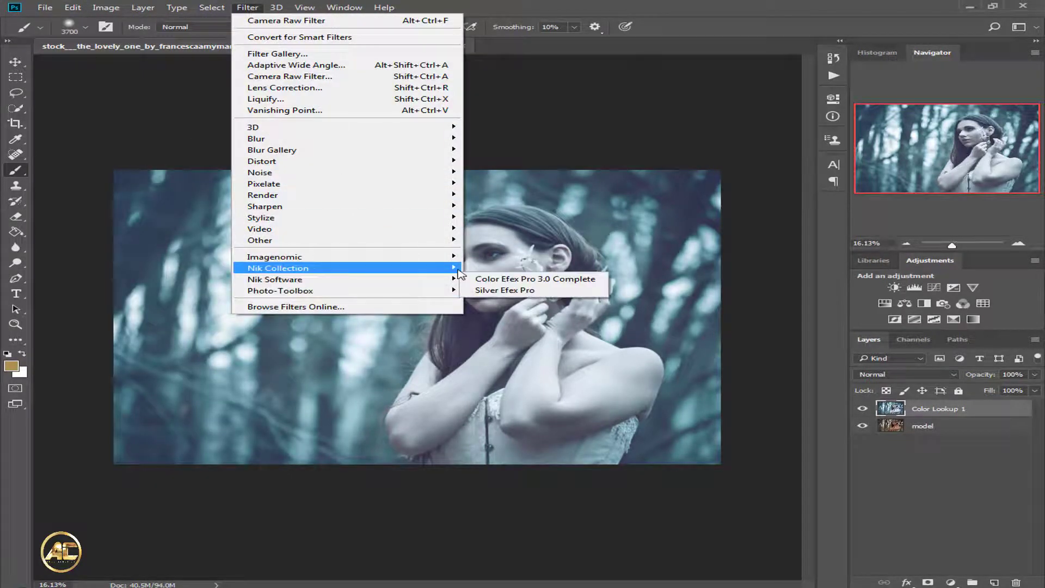
{"action": "left_click", "coordinate": [486, 279]}
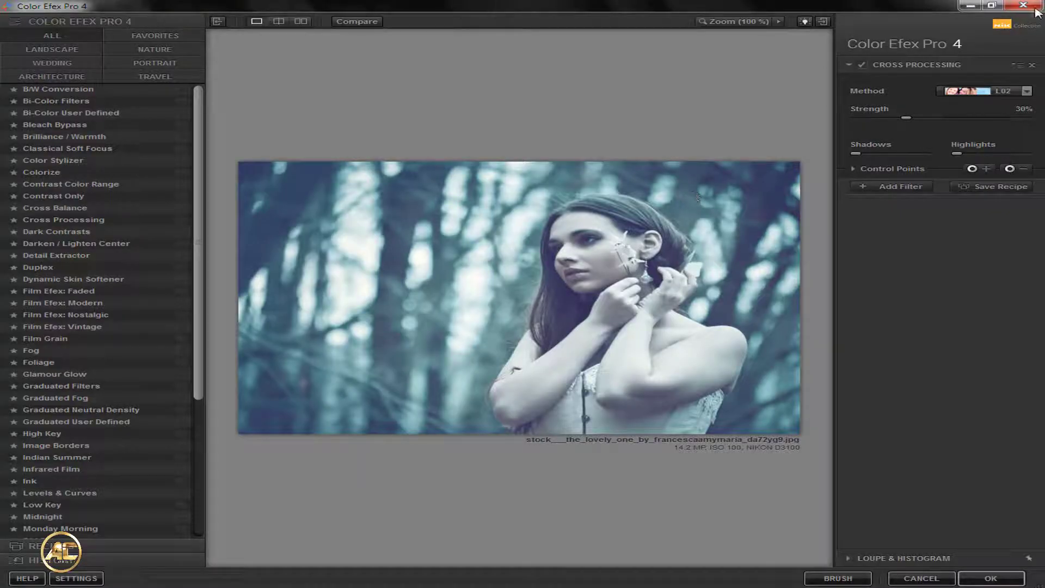
{"action": "left_click", "coordinate": [958, 92]}
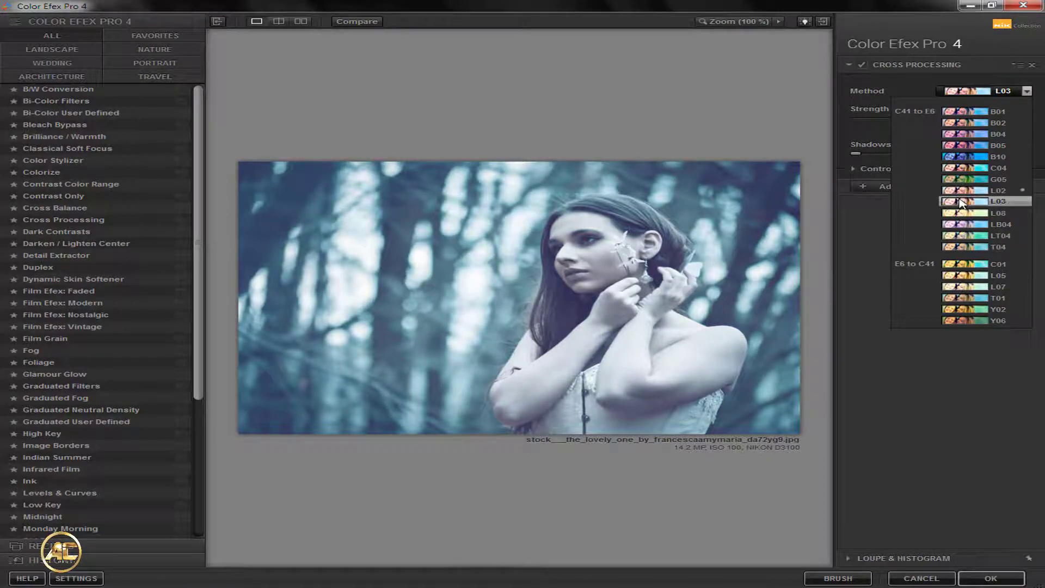
{"action": "left_click", "coordinate": [961, 201]}
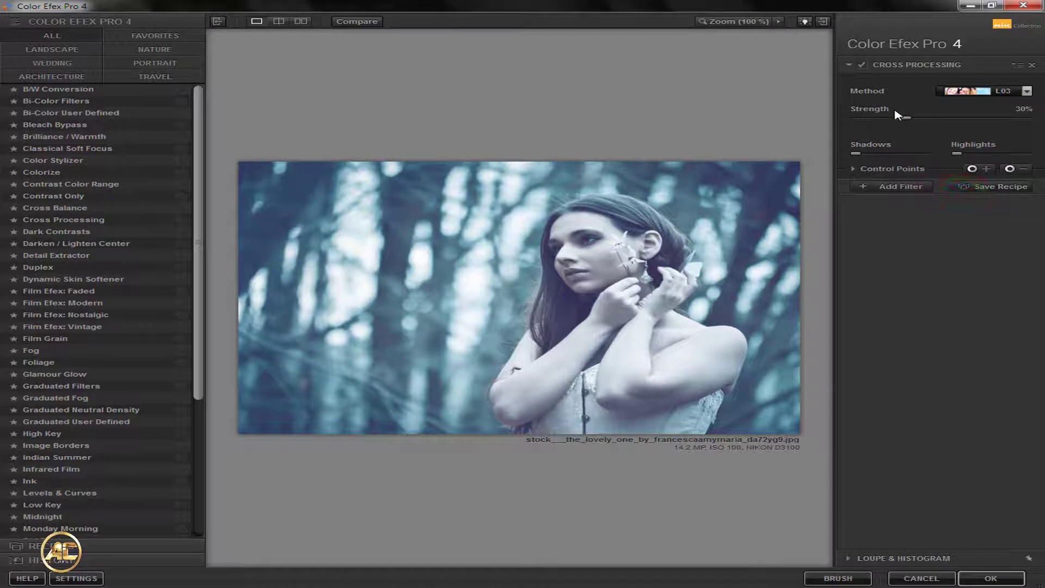
{"action": "left_click", "coordinate": [859, 65]}
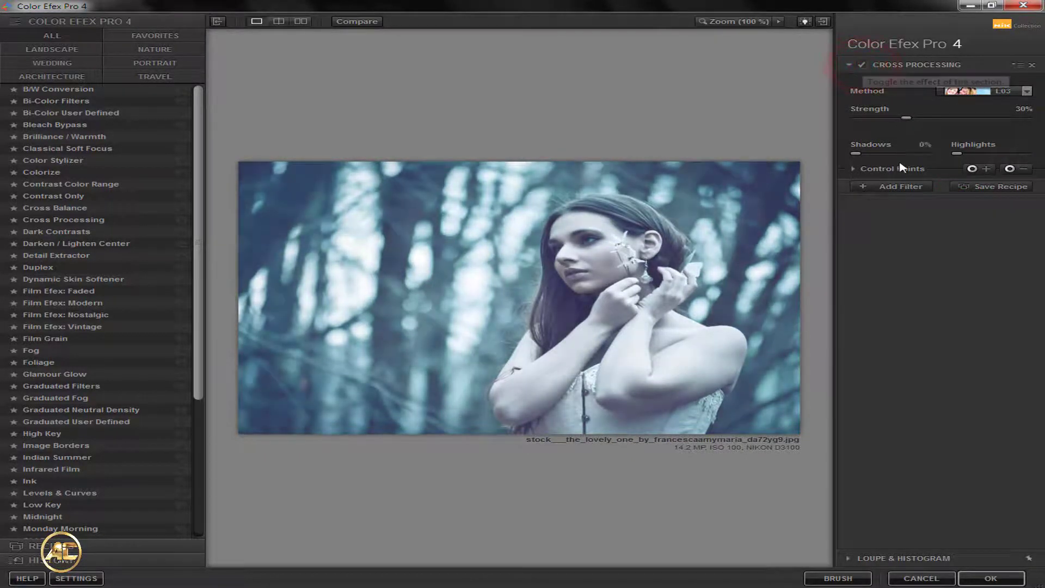
Add a Darken / Lighten Center filter to the stack and lower its center luminosity to about 3%.
{"action": "left_click", "coordinate": [896, 188]}
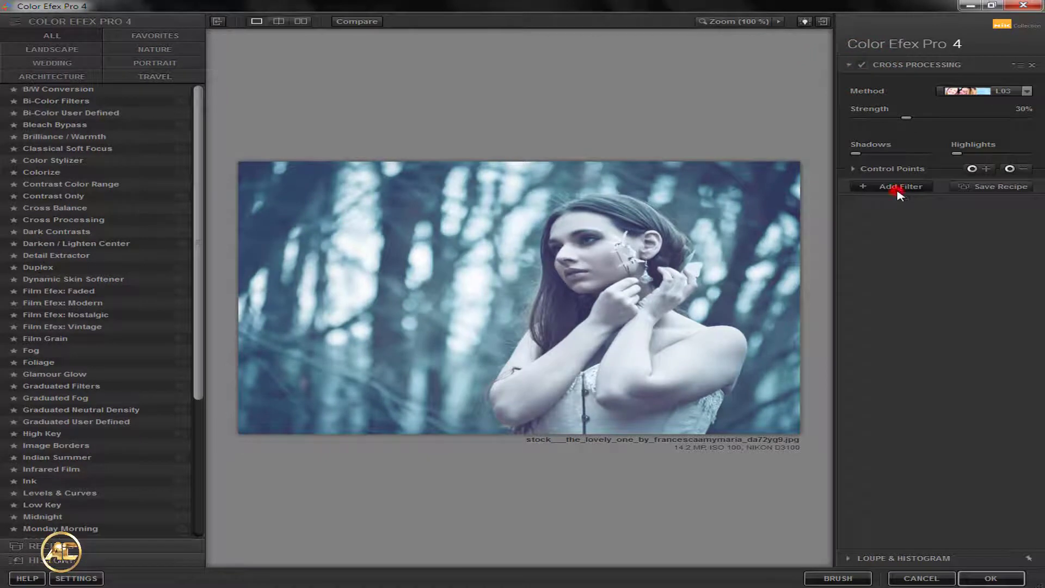
{"action": "left_click", "coordinate": [57, 244]}
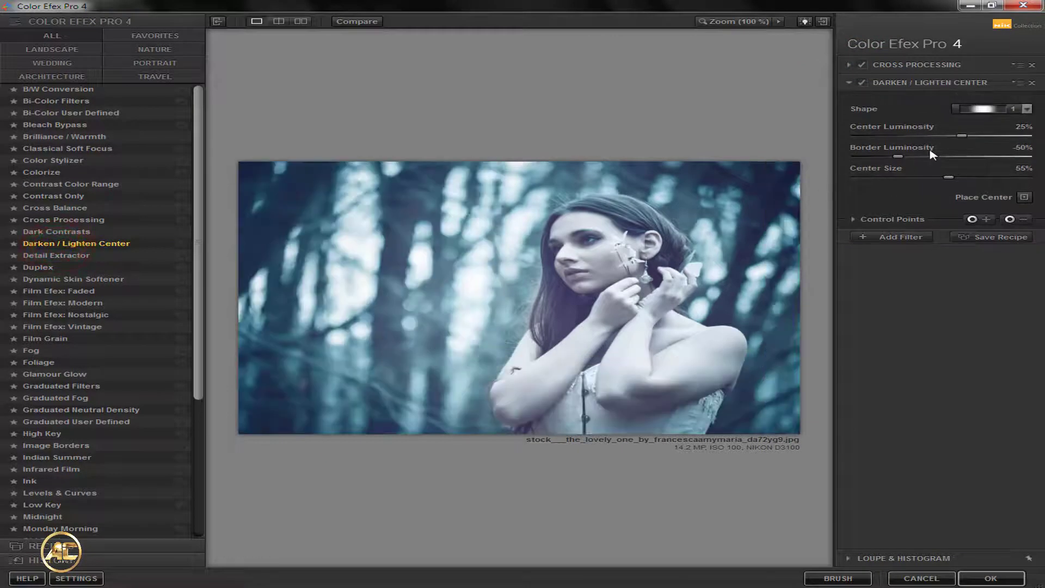
{"action": "mouse_move", "coordinate": [958, 137]}
{"action": "left_mouse_down"}
{"action": "mouse_move", "coordinate": [924, 139]}
{"action": "mouse_move", "coordinate": [942, 138]}
{"action": "left_mouse_up"}
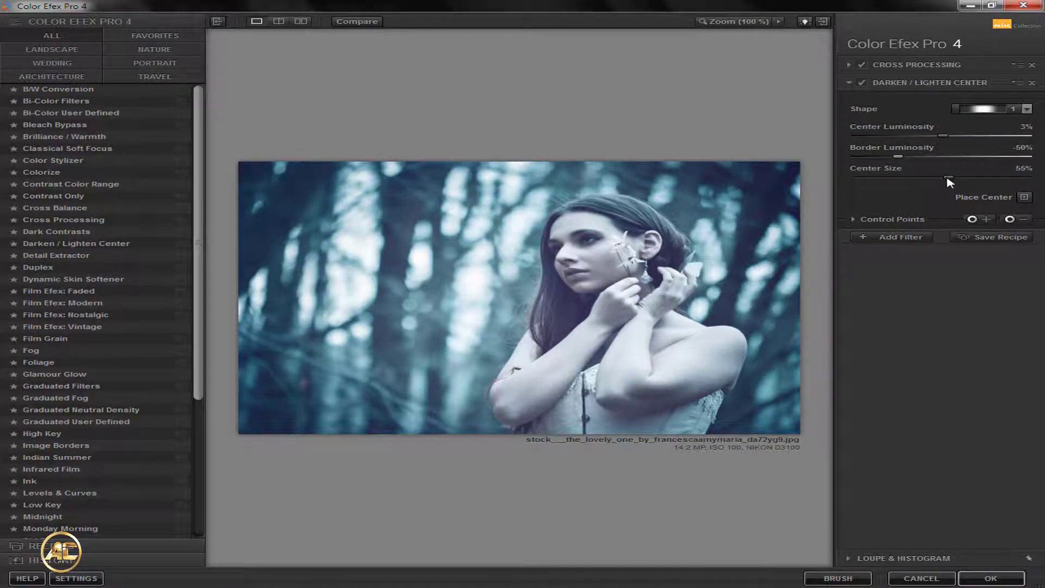
{"action": "left_click_drag", "start_coordinate": [943, 140], "coordinate": [950, 136]}
Set the Darken / Lighten Center shape to 2 and center luminosity to about -8%, and apply the Color Efex Pro filters.
{"action": "left_click", "coordinate": [983, 108]}
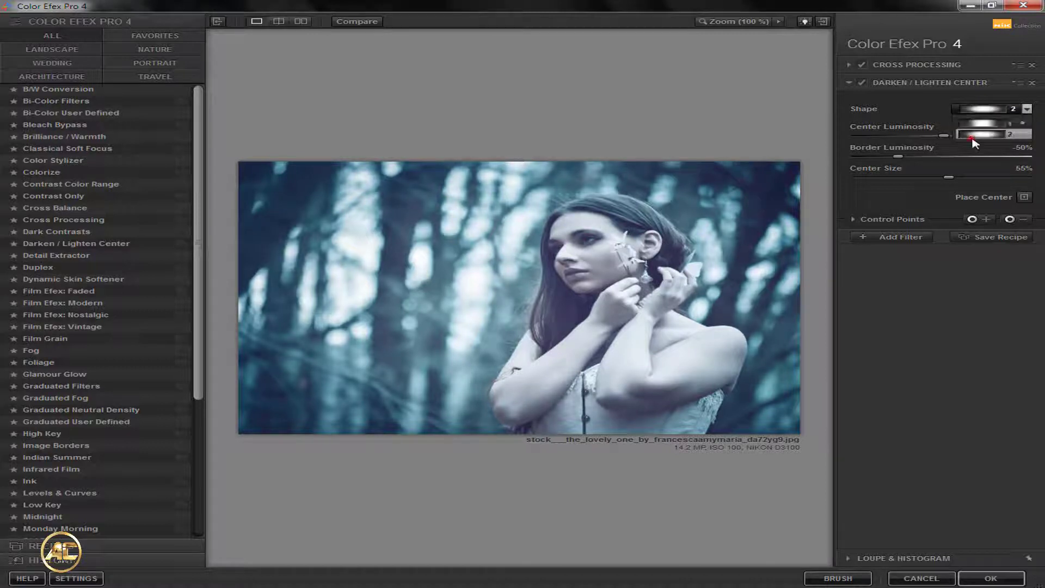
{"action": "left_click", "coordinate": [971, 141]}
{"action": "mouse_move", "coordinate": [944, 136]}
{"action": "left_mouse_down"}
{"action": "mouse_move", "coordinate": [959, 140]}
{"action": "mouse_move", "coordinate": [937, 139]}
{"action": "left_mouse_up"}
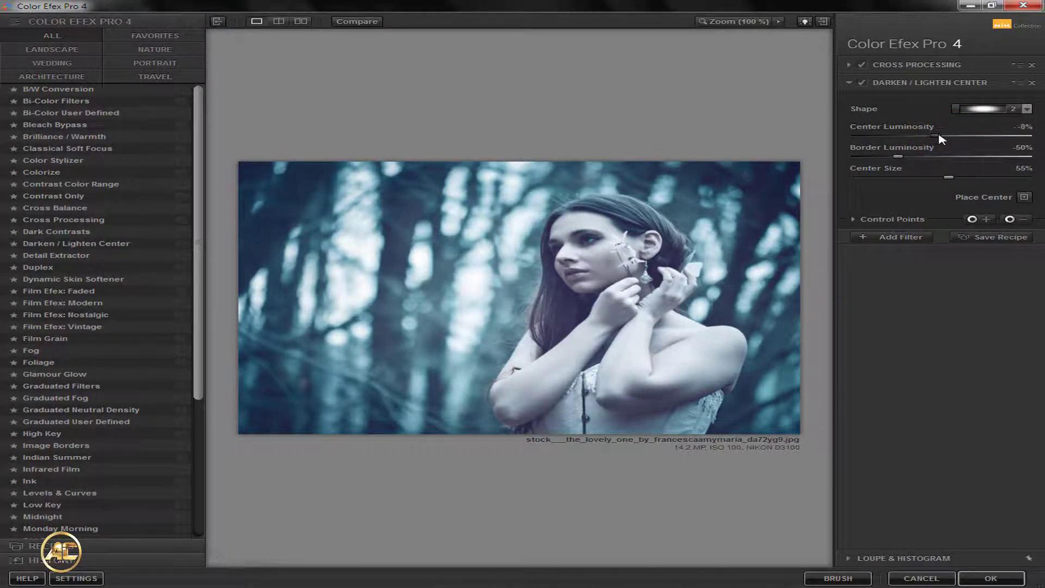
{"action": "left_click_drag", "start_coordinate": [937, 135], "coordinate": [935, 136]}
{"action": "left_click", "coordinate": [899, 240]}
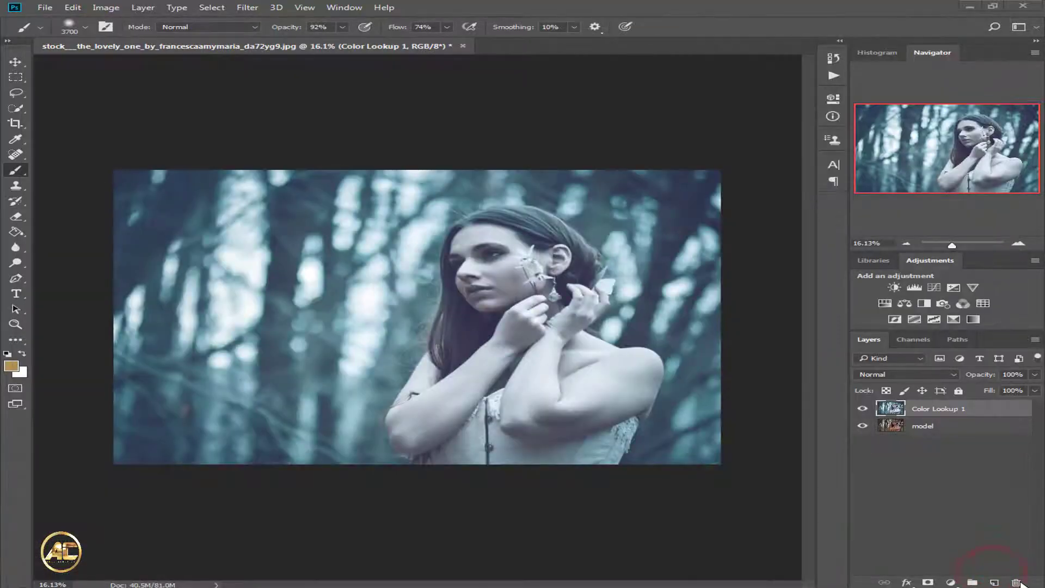
{"action": "left_click", "coordinate": [860, 408]}
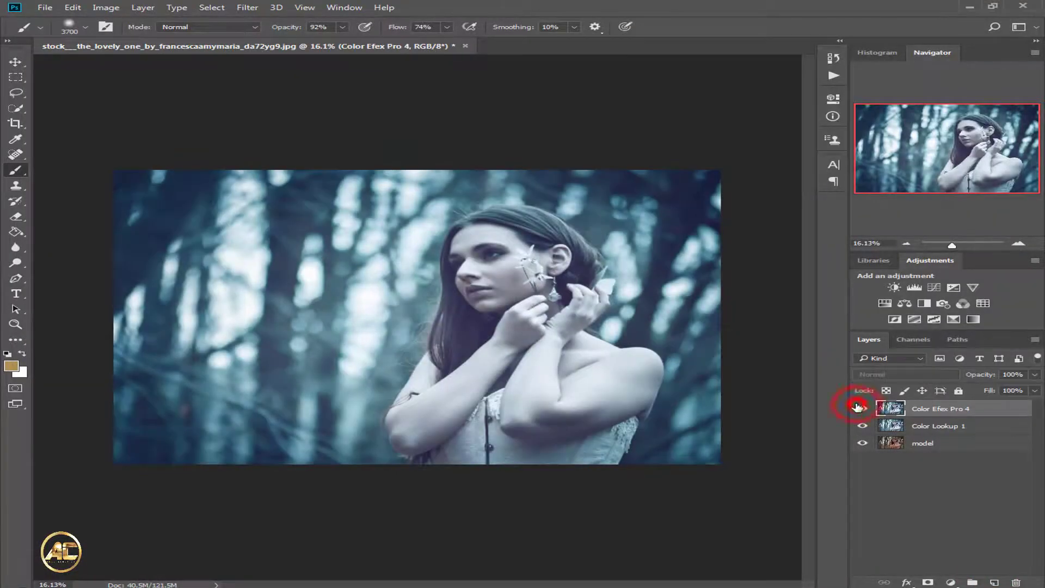
{"action": "left_click", "coordinate": [863, 409]}
{"action": "left_click", "coordinate": [863, 409]}
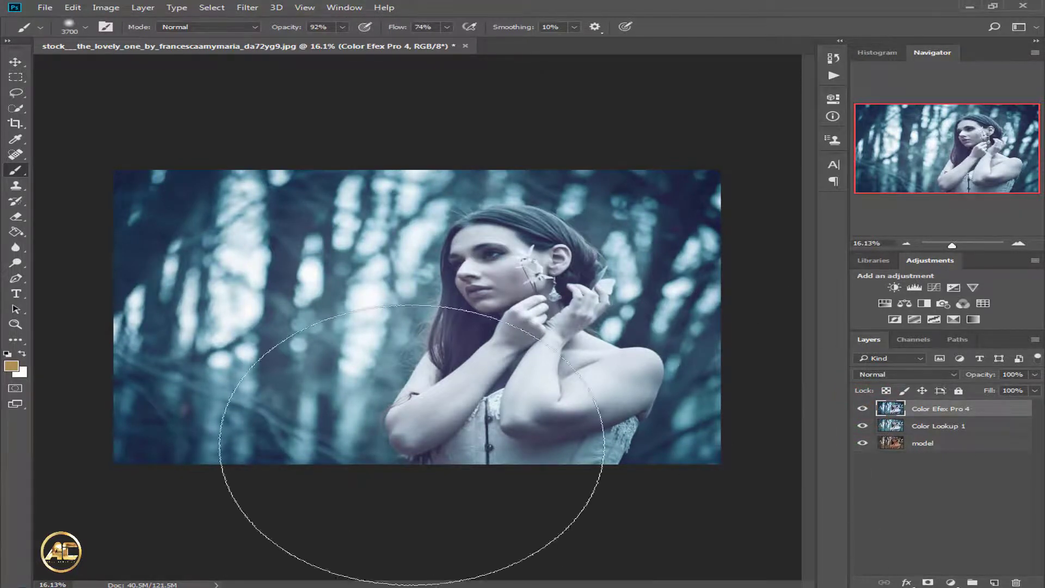
Add a new layer and dab a soft white glow in the trees beside the model's head with a 2300 px brush.
{"action": "left_click", "coordinate": [995, 583]}
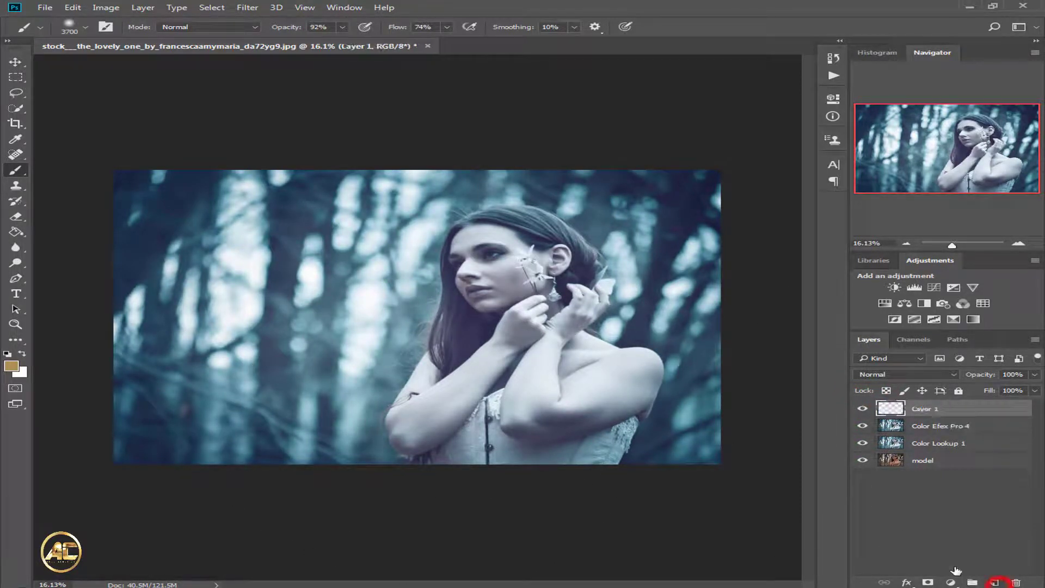
{"action": "key", "text": "bracketleft"}
{"action": "key", "text": "bracketleft"}
{"action": "key", "text": "bracketleft"}
{"action": "key", "text": "bracketleft"}
{"action": "key", "text": "bracketleft"}
{"action": "key", "text": "bracketleft"}
{"action": "key", "text": "bracketleft"}
{"action": "key", "text": "bracketleft"}
{"action": "key", "text": "bracketleft"}
{"action": "key", "text": "bracketleft"}
{"action": "key", "text": "bracketleft"}
{"action": "key", "text": "bracketleft"}
{"action": "key", "text": "bracketleft"}
{"action": "key", "text": "bracketleft"}
{"action": "left_click", "coordinate": [24, 354]}
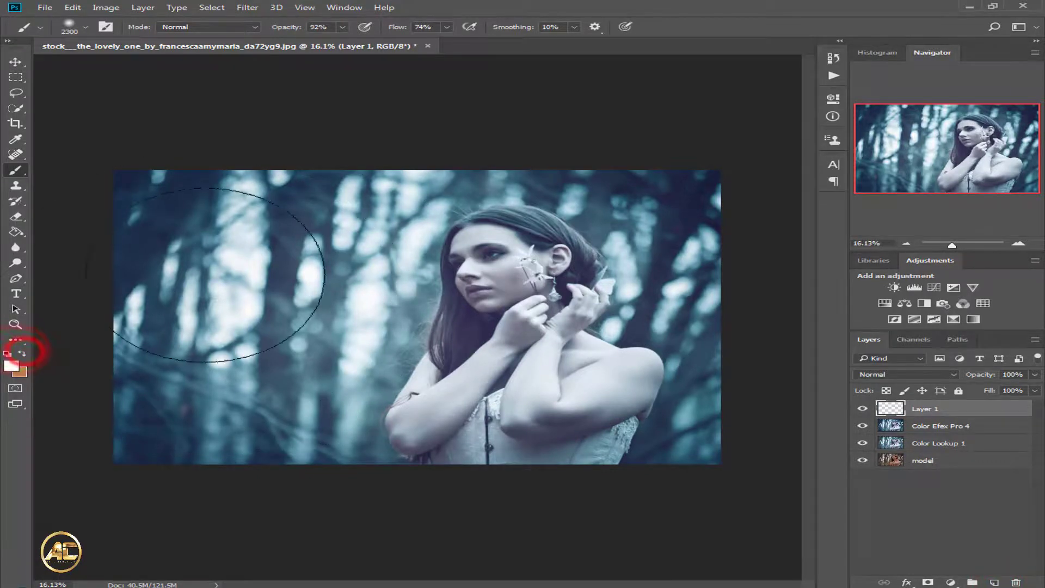
{"action": "left_click", "coordinate": [376, 242]}
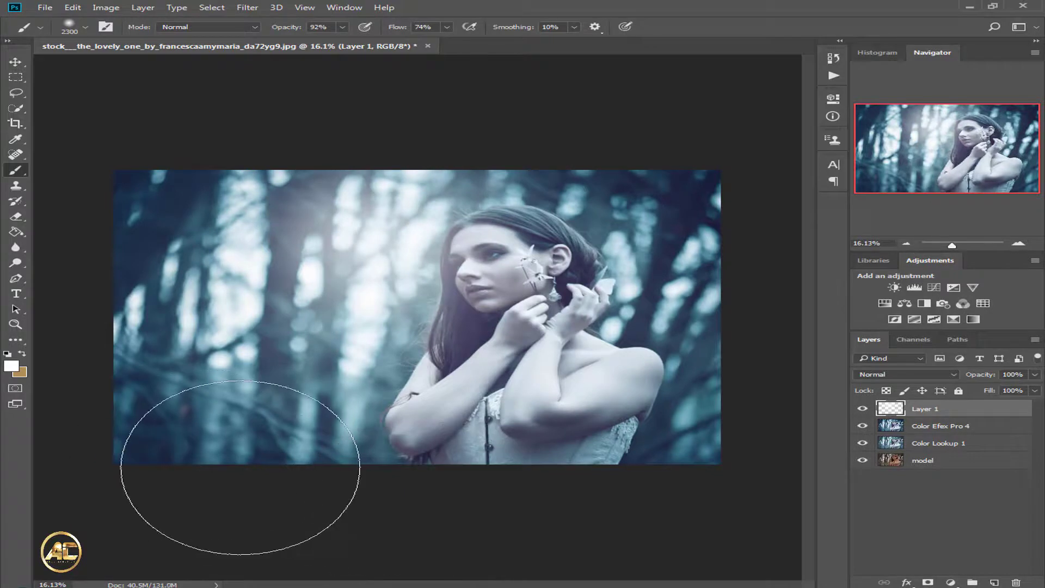
Reposition the white glow on Layer 1 among the trees near the upper edge of the photo, beside the model's head.
{"action": "left_click", "coordinate": [14, 62]}
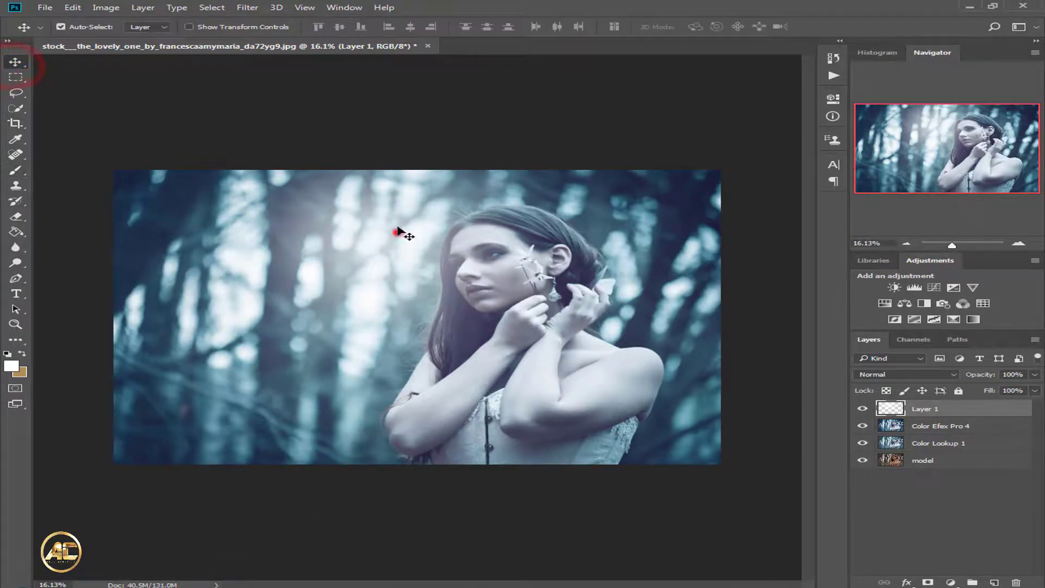
{"action": "left_click_drag", "start_coordinate": [397, 230], "coordinate": [399, 205]}
{"action": "left_click_drag", "start_coordinate": [400, 206], "coordinate": [398, 228]}
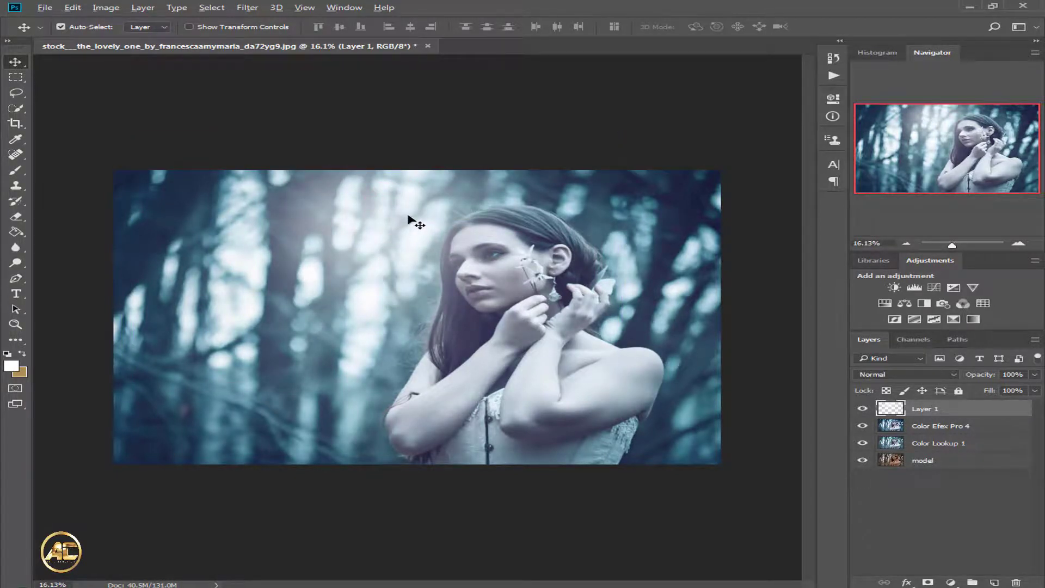
{"action": "scroll", "coordinate": [408, 221], "scroll_direction": "up", "scroll_amount": 3}
{"action": "scroll", "coordinate": [404, 217], "scroll_direction": "down", "scroll_amount": 3}
{"action": "scroll", "coordinate": [403, 217], "scroll_direction": "down", "scroll_amount": 1}
{"action": "scroll", "coordinate": [403, 217], "scroll_direction": "up", "scroll_amount": 2}
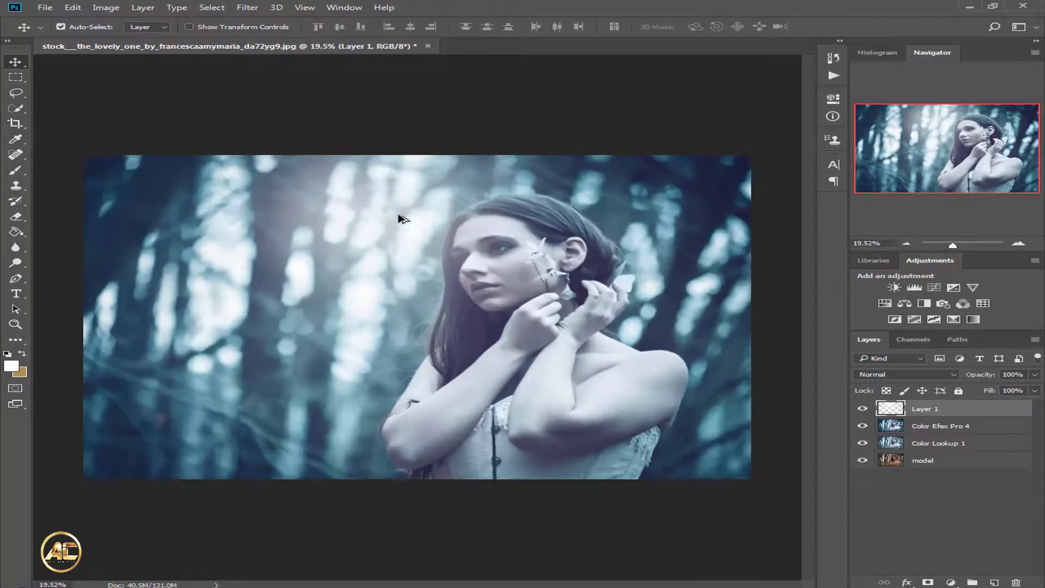
Lower the opacity of the white glow on Layer 1 to 90%.
{"action": "scroll", "coordinate": [438, 212], "scroll_direction": "down", "scroll_amount": 1}
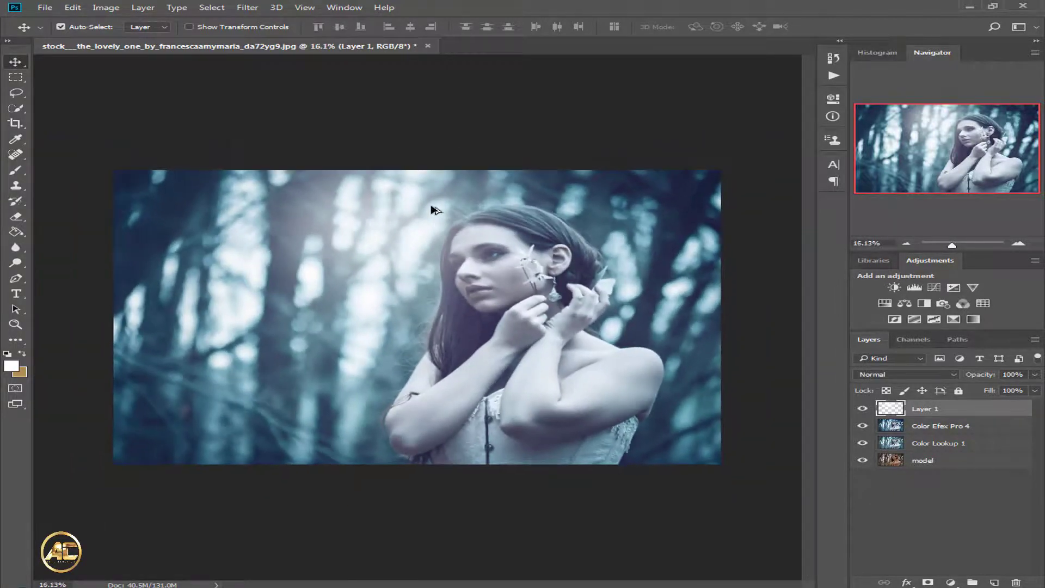
{"action": "scroll", "coordinate": [433, 209], "scroll_direction": "down", "scroll_amount": 1}
{"action": "left_click", "coordinate": [1033, 375]}
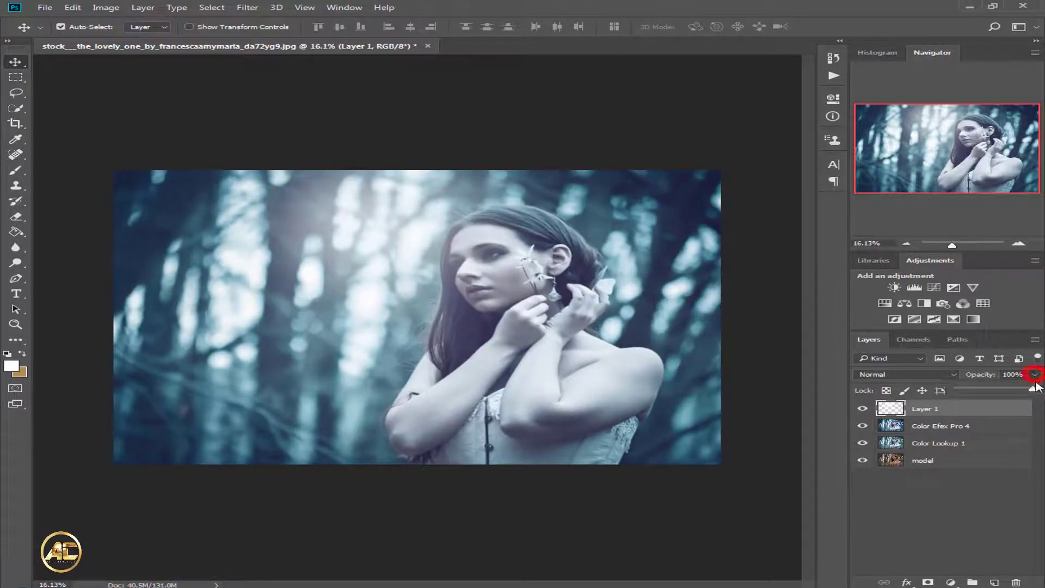
{"action": "left_click_drag", "start_coordinate": [1031, 389], "coordinate": [1026, 388]}
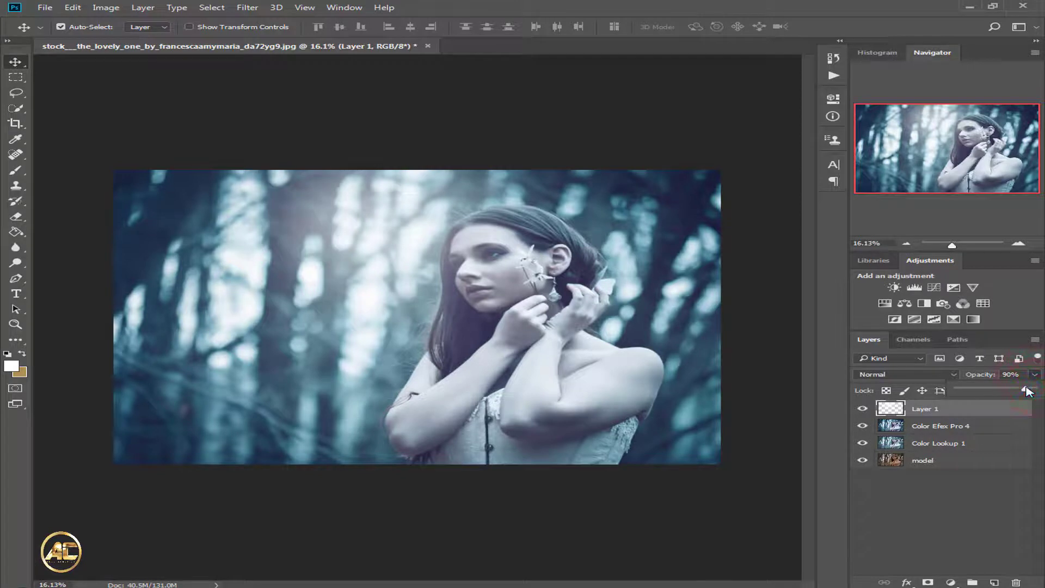
{"action": "left_click", "coordinate": [962, 493]}
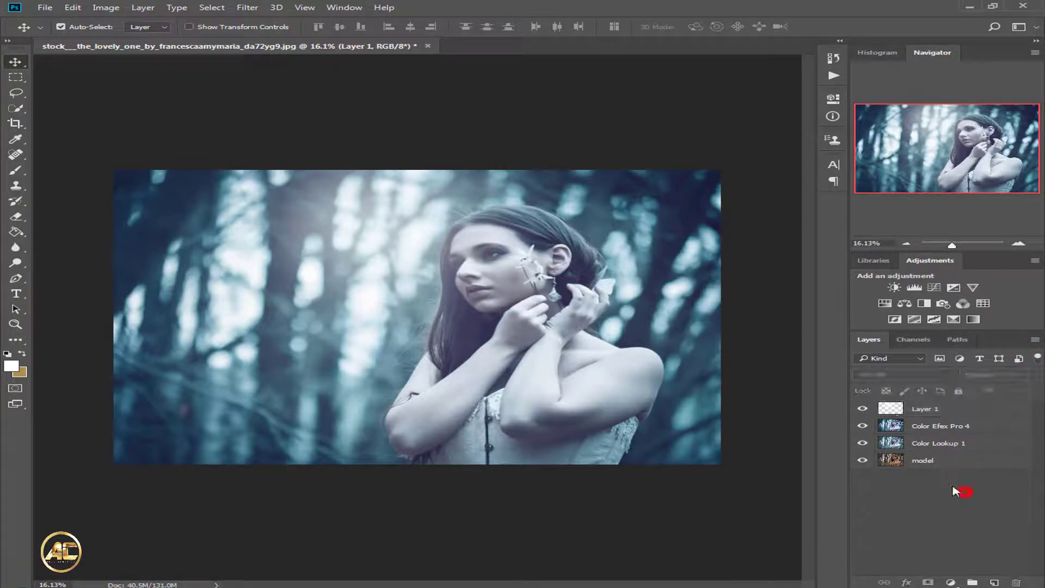
Merge the Layer 1, Color Efex Pro 4 and Color Lookup 1 layers into one layer.
{"action": "left_click", "coordinate": [938, 427]}
{"action": "left_click", "coordinate": [945, 416], "text": "shift"}
{"action": "left_click", "coordinate": [947, 442], "text": "ctrl"}
{"action": "right_click", "coordinate": [946, 440]}
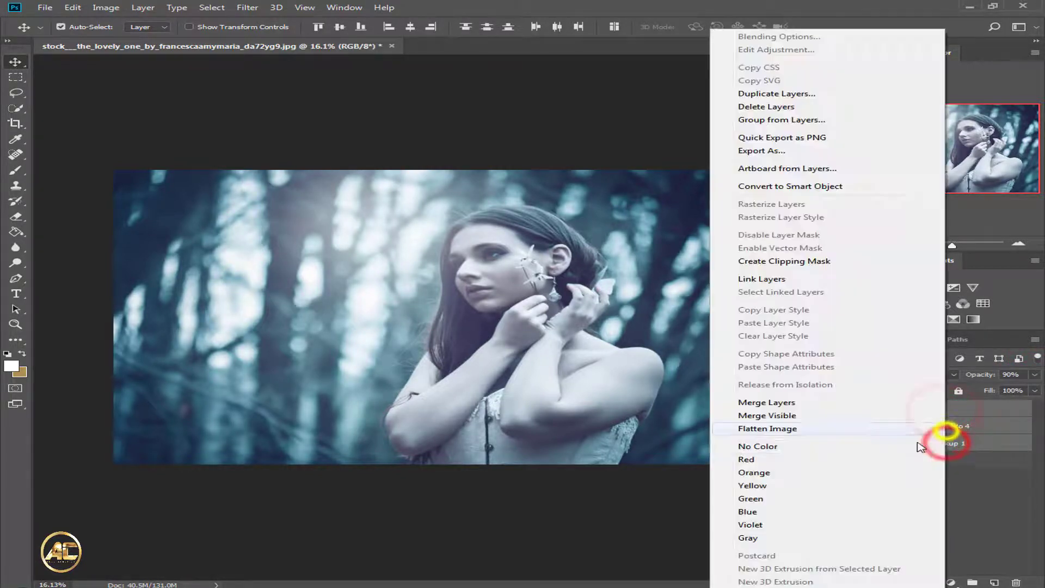
{"action": "left_click", "coordinate": [749, 401]}
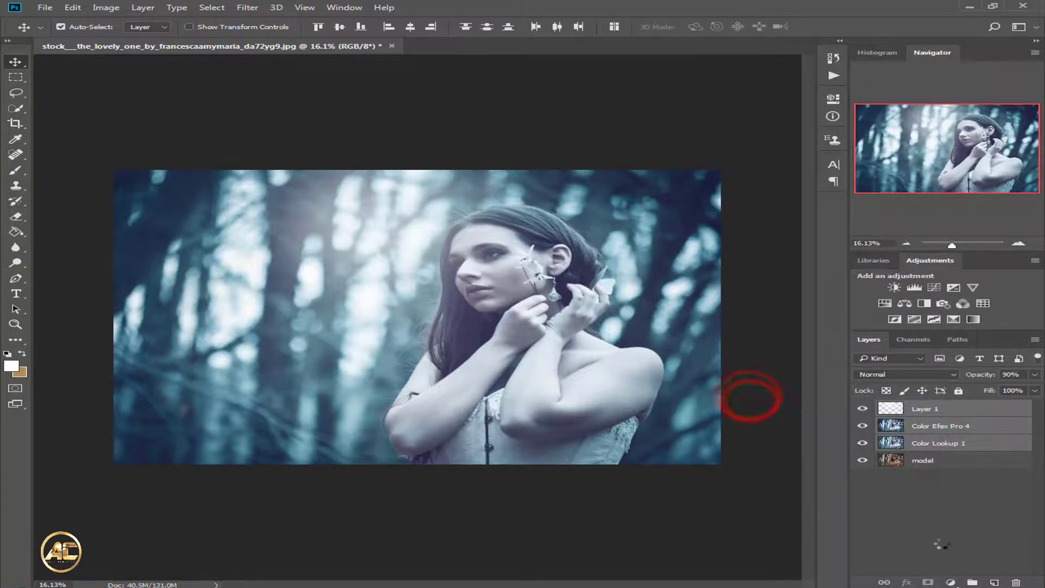
Set the background color to black and swap it with the white foreground color.
{"action": "left_click", "coordinate": [950, 581]}
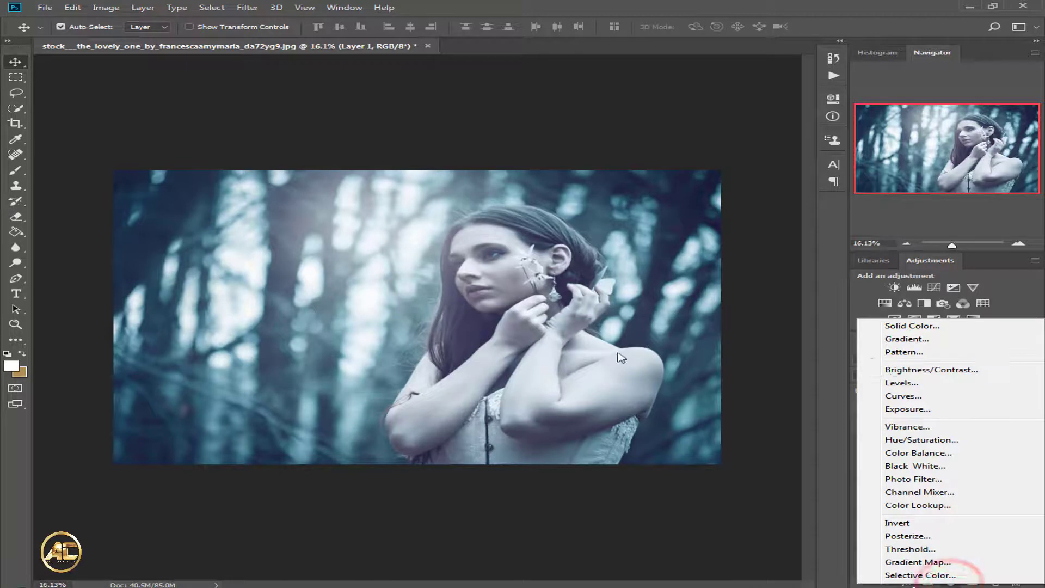
{"action": "left_click", "coordinate": [20, 372]}
{"action": "left_click", "coordinate": [21, 371]}
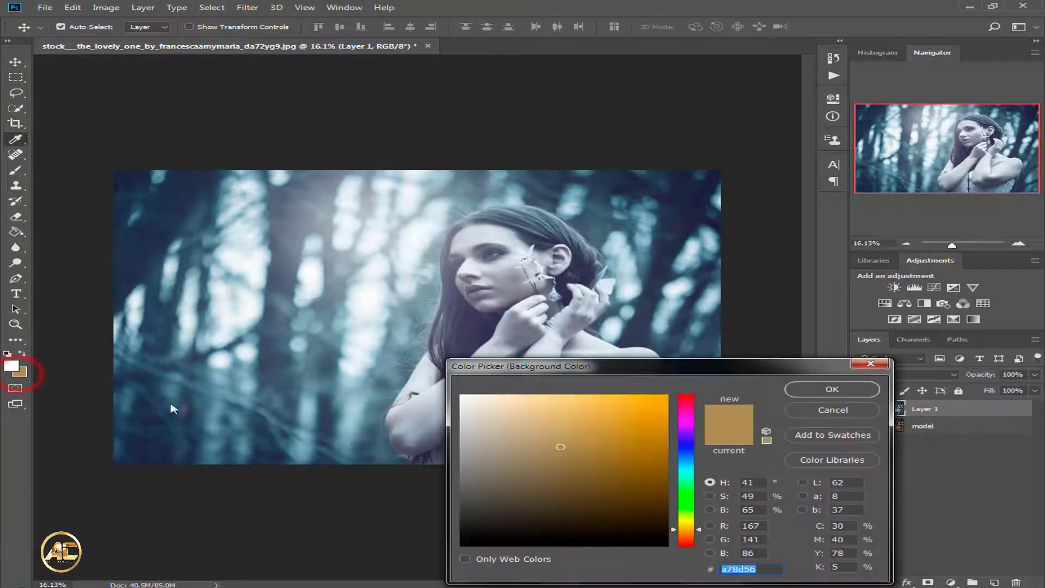
{"action": "left_click", "coordinate": [548, 544]}
{"action": "left_click", "coordinate": [831, 389]}
{"action": "key", "text": "x"}
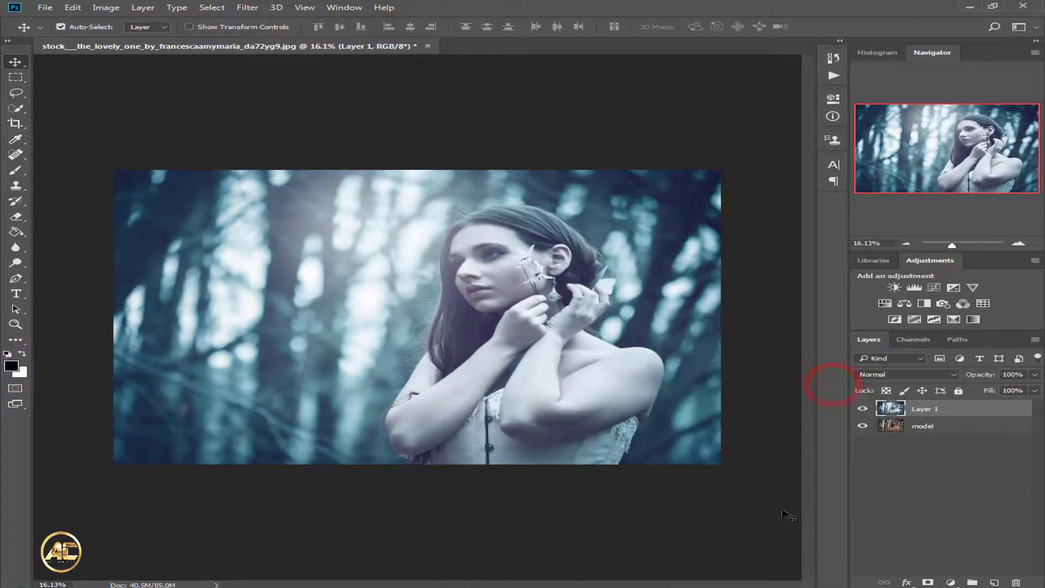
Add a linear black-to-transparent gradient fill layer at 90° with 341% scale, shifted down toward the photo's lower edge.
{"action": "left_click", "coordinate": [948, 582]}
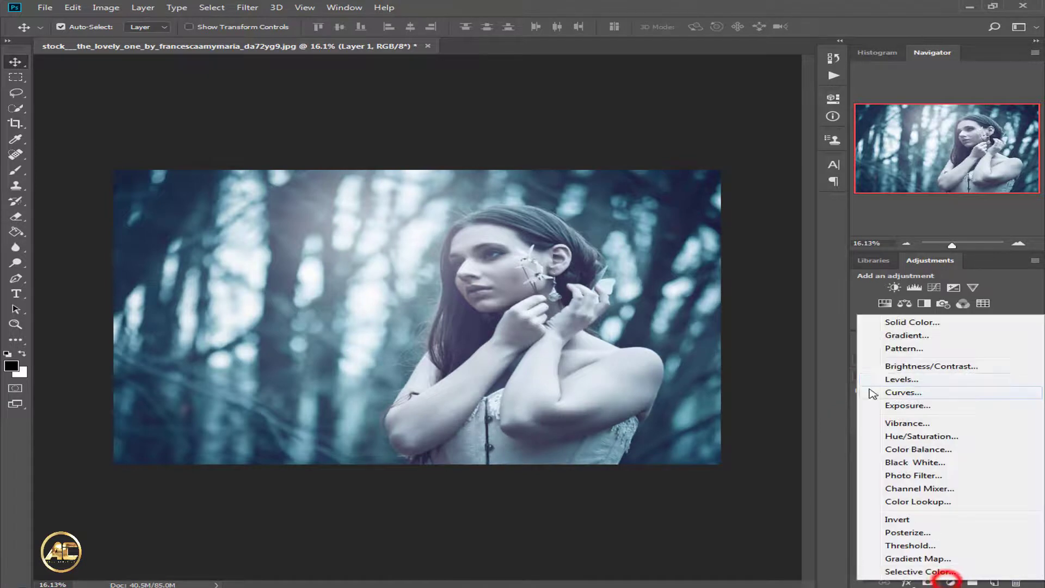
{"action": "left_click", "coordinate": [877, 338]}
{"action": "left_click_drag", "start_coordinate": [485, 306], "coordinate": [469, 398]}
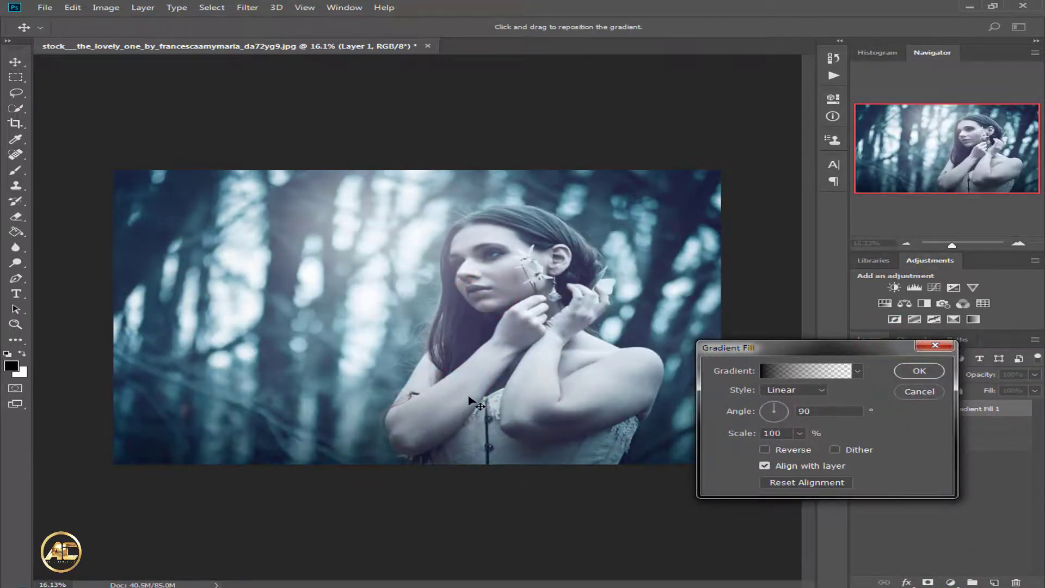
{"action": "left_click_drag", "start_coordinate": [466, 341], "coordinate": [442, 502]}
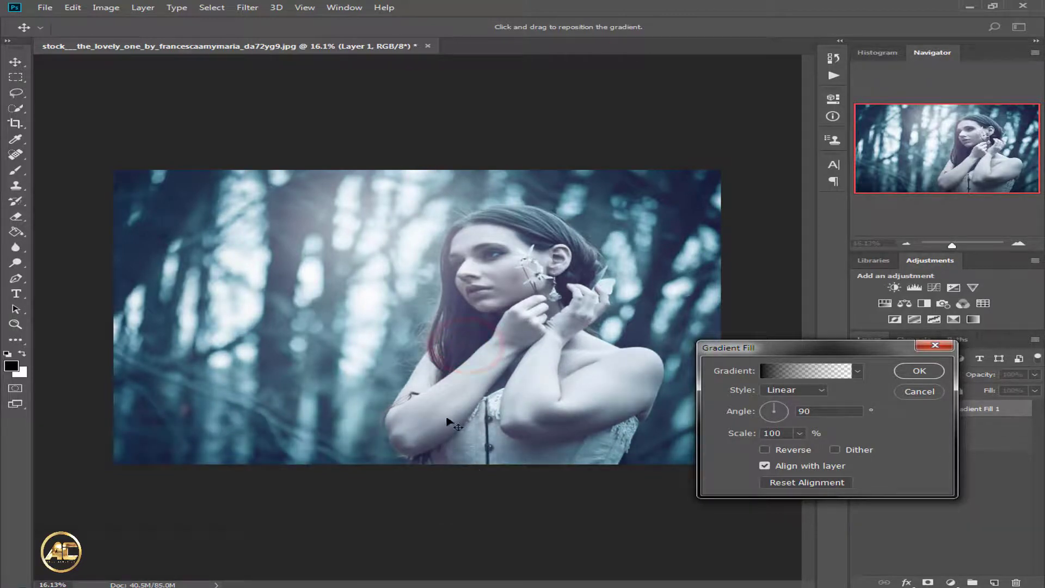
{"action": "left_click_drag", "start_coordinate": [732, 435], "coordinate": [919, 456]}
{"action": "left_click_drag", "start_coordinate": [410, 306], "coordinate": [404, 524]}
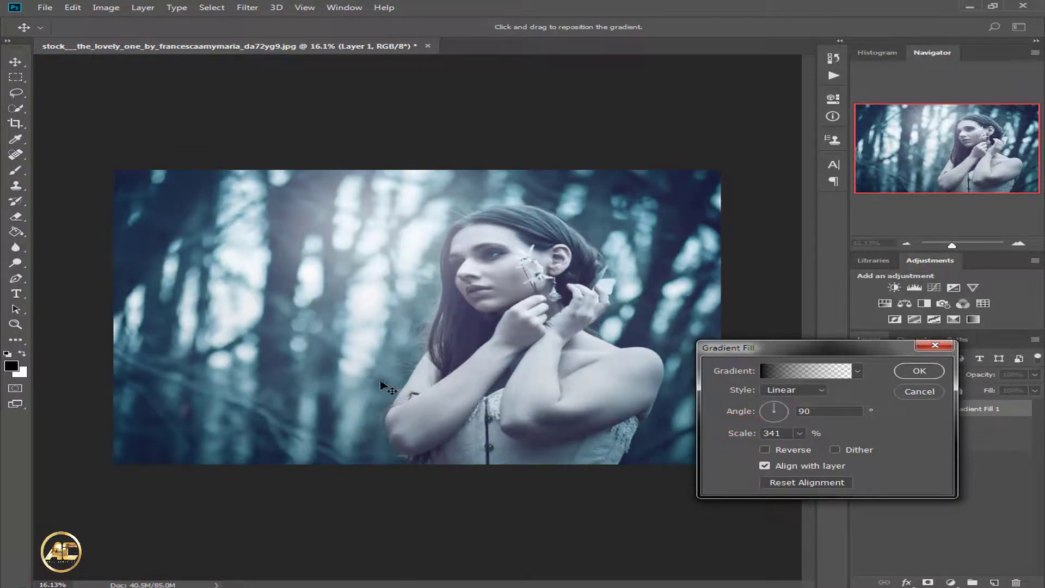
{"action": "left_click", "coordinate": [367, 398]}
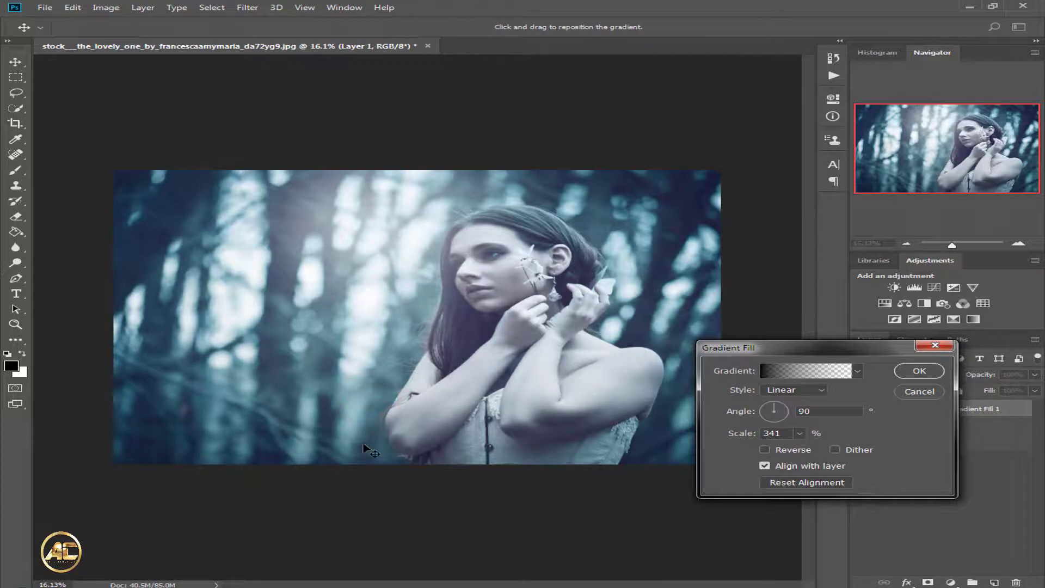
{"action": "left_click", "coordinate": [919, 370]}
Compare the photo with and without the gradient fill, and merge Gradient Fill 1 with Layer 1.
{"action": "left_click", "coordinate": [863, 408]}
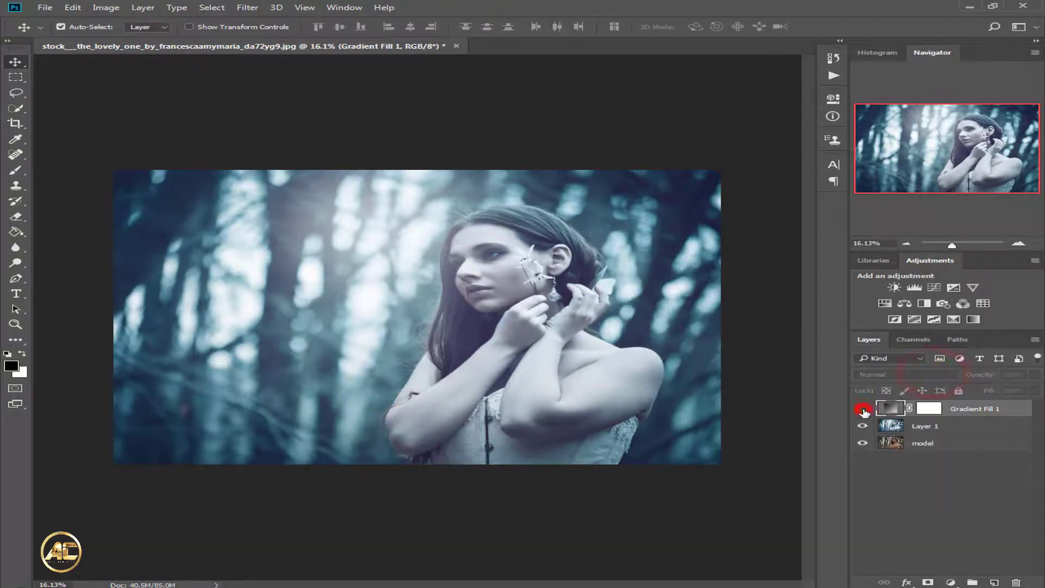
{"action": "left_click", "coordinate": [862, 409]}
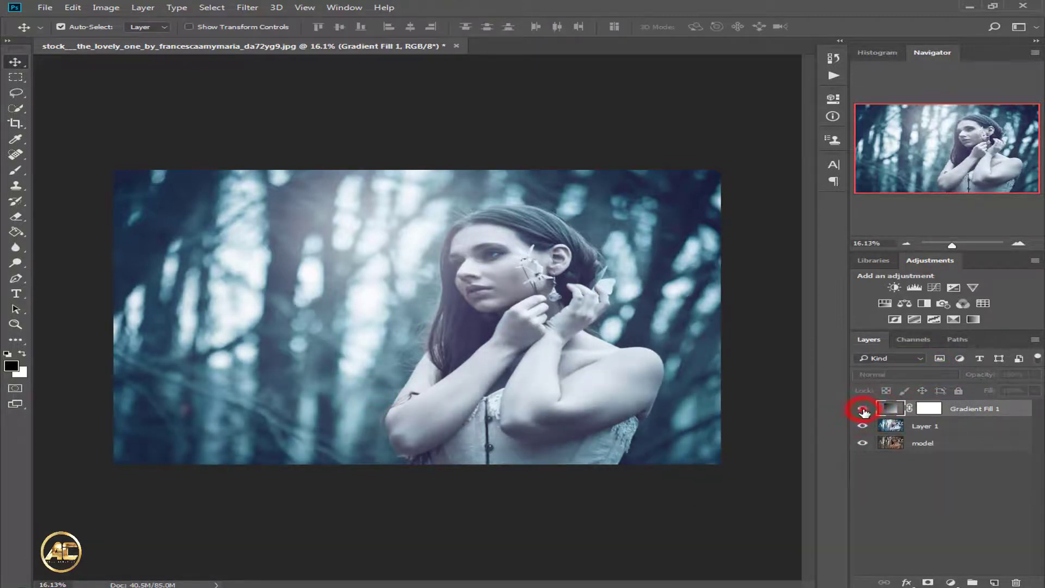
{"action": "left_click", "coordinate": [863, 409]}
{"action": "left_click", "coordinate": [862, 410]}
{"action": "left_click", "coordinate": [862, 409]}
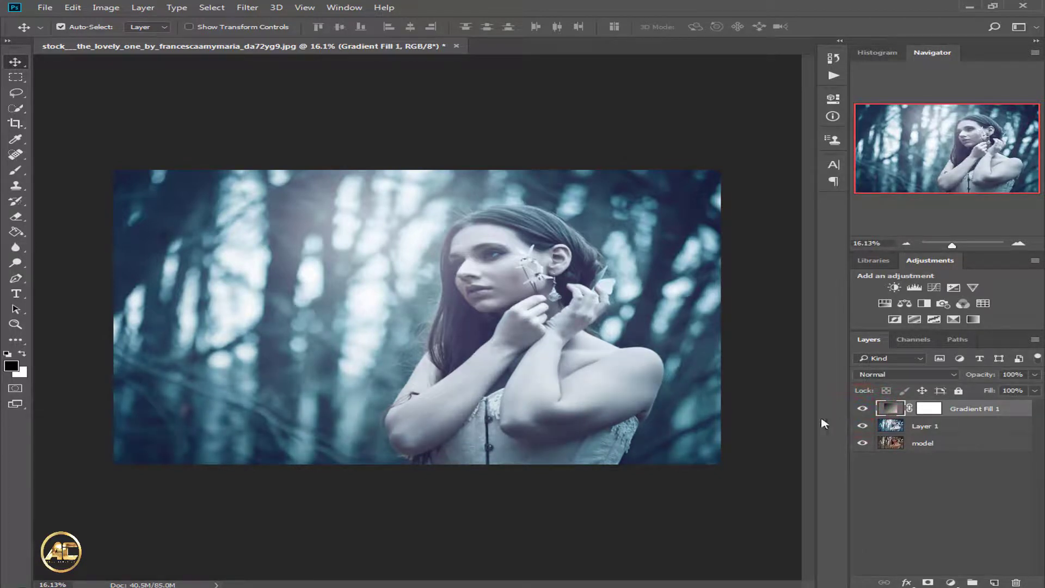
{"action": "left_click", "coordinate": [976, 423], "text": "ctrl"}
{"action": "right_click", "coordinate": [976, 422]}
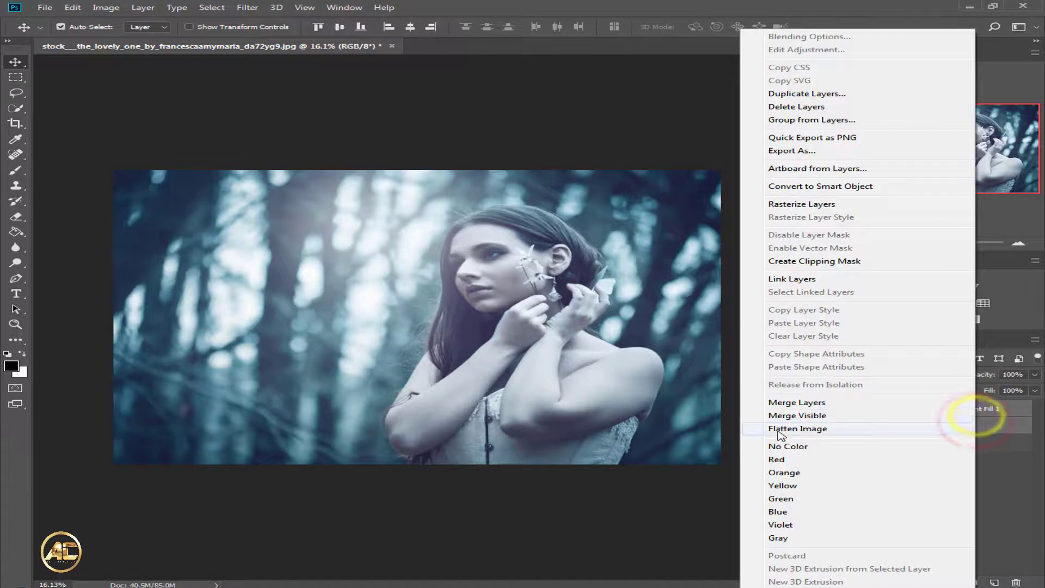
{"action": "left_click", "coordinate": [773, 404]}
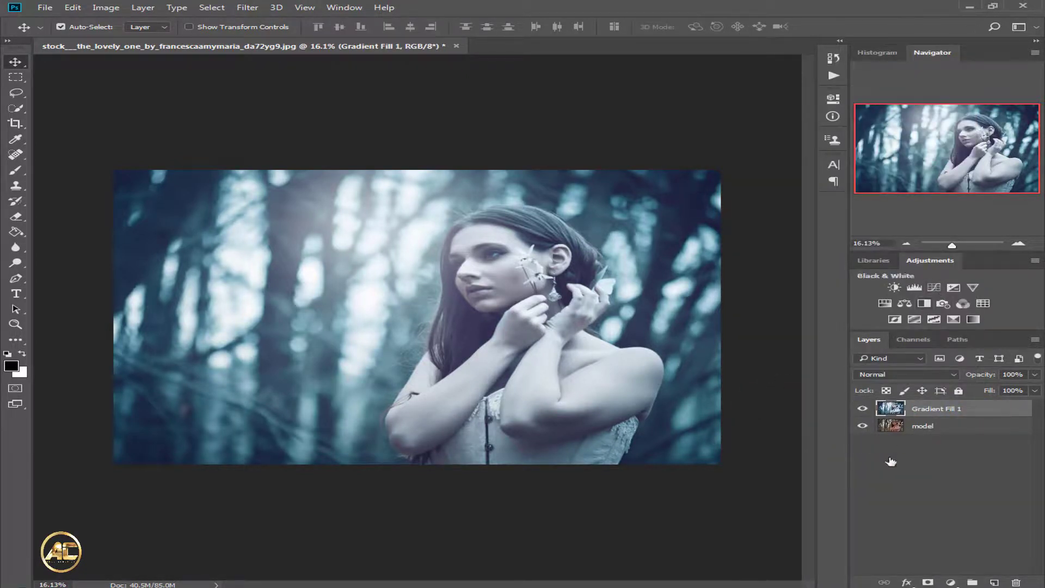
Add a Selective Color adjustment layer and set Black to -11% for the Blacks range.
{"action": "left_click", "coordinate": [950, 582]}
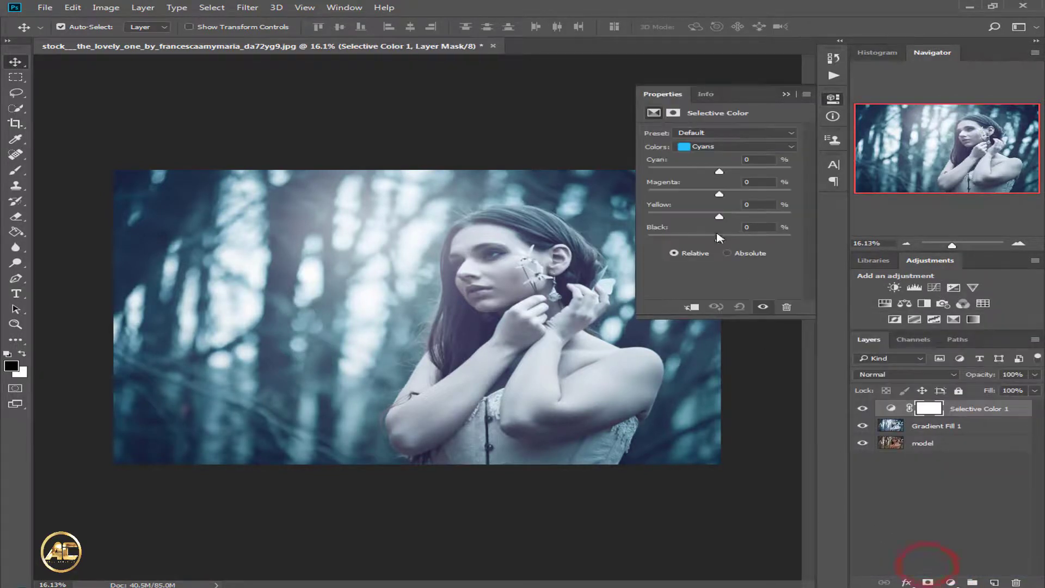
{"action": "left_click", "coordinate": [706, 147]}
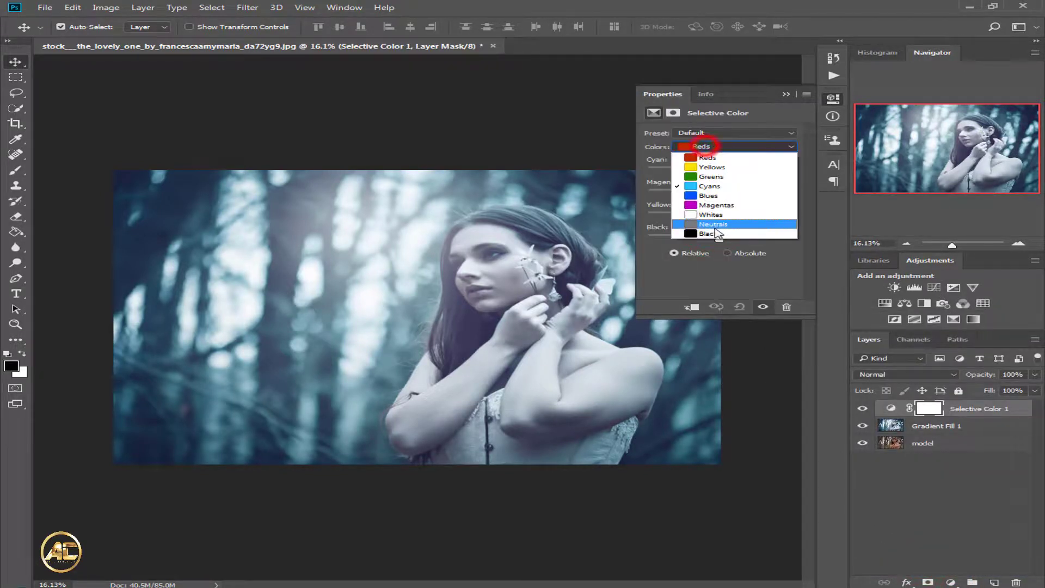
{"action": "left_click", "coordinate": [709, 229]}
{"action": "left_click_drag", "start_coordinate": [719, 239], "coordinate": [713, 240]}
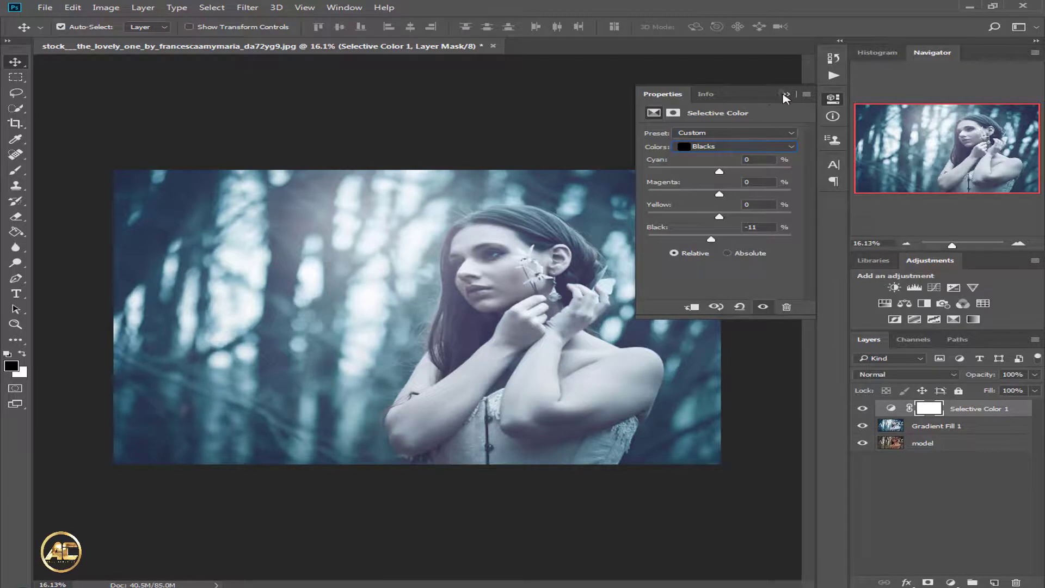
{"action": "left_click", "coordinate": [783, 95]}
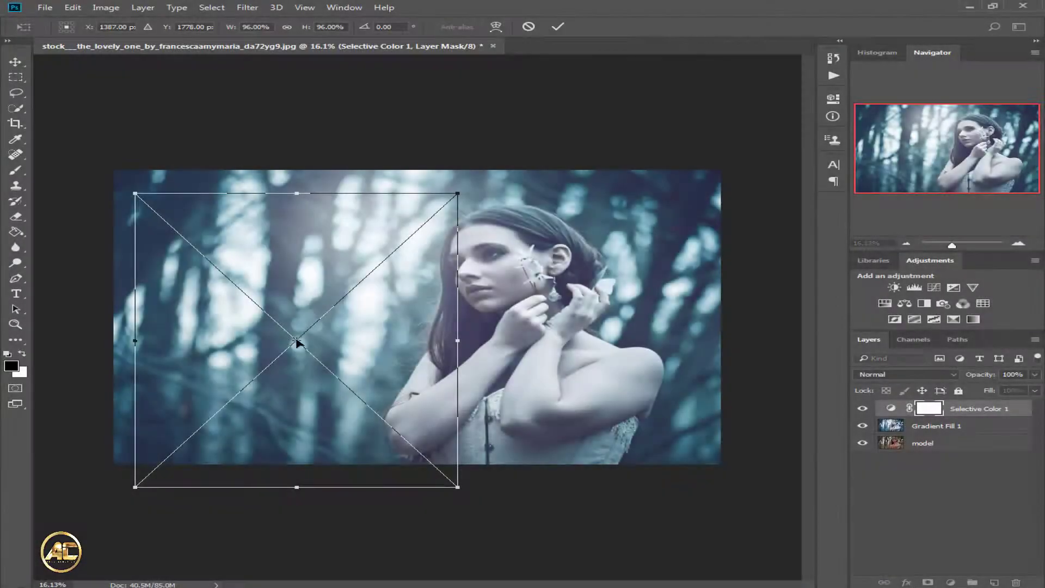
Place the Snow-Particals image over the photo and stretch it to about 187% width and 124% height, covering the whole canvas.
{"action": "left_click_drag", "start_coordinate": [363, 335], "coordinate": [497, 329]}
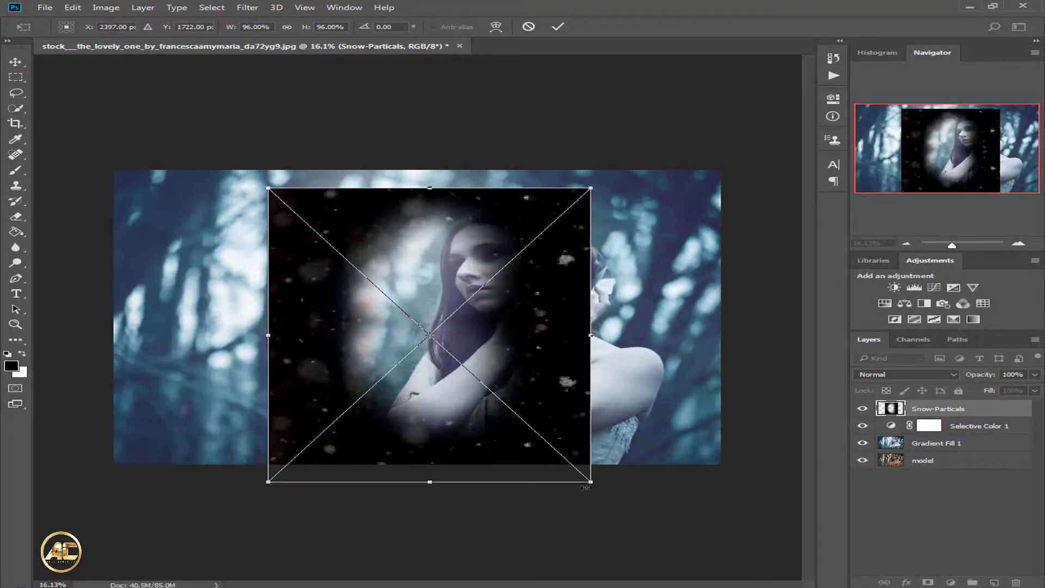
{"action": "left_click_drag", "start_coordinate": [589, 480], "coordinate": [944, 522]}
{"action": "key", "text": "ctrl+0"}
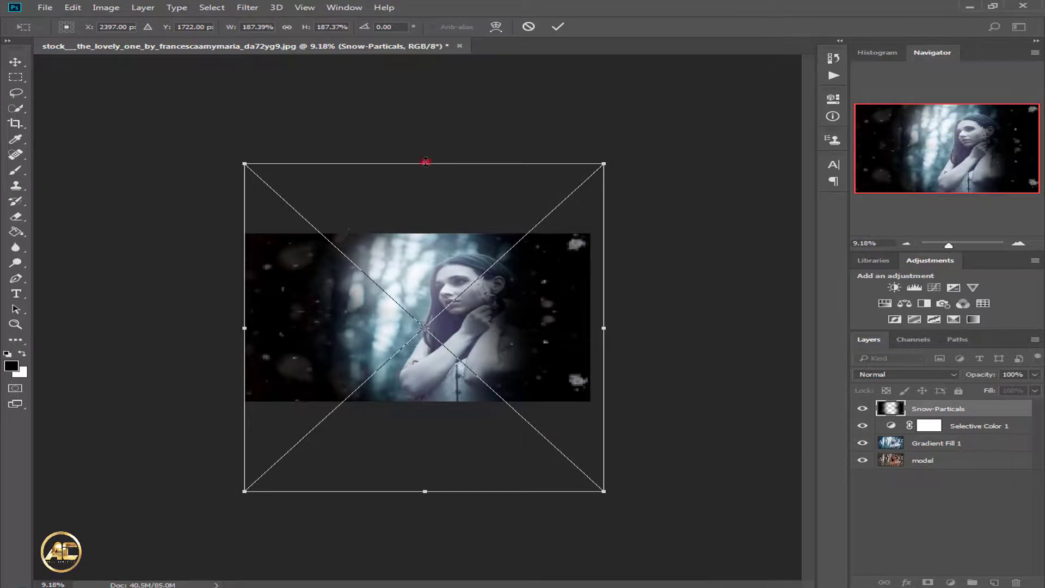
{"action": "left_click_drag", "start_coordinate": [425, 161], "coordinate": [425, 234]}
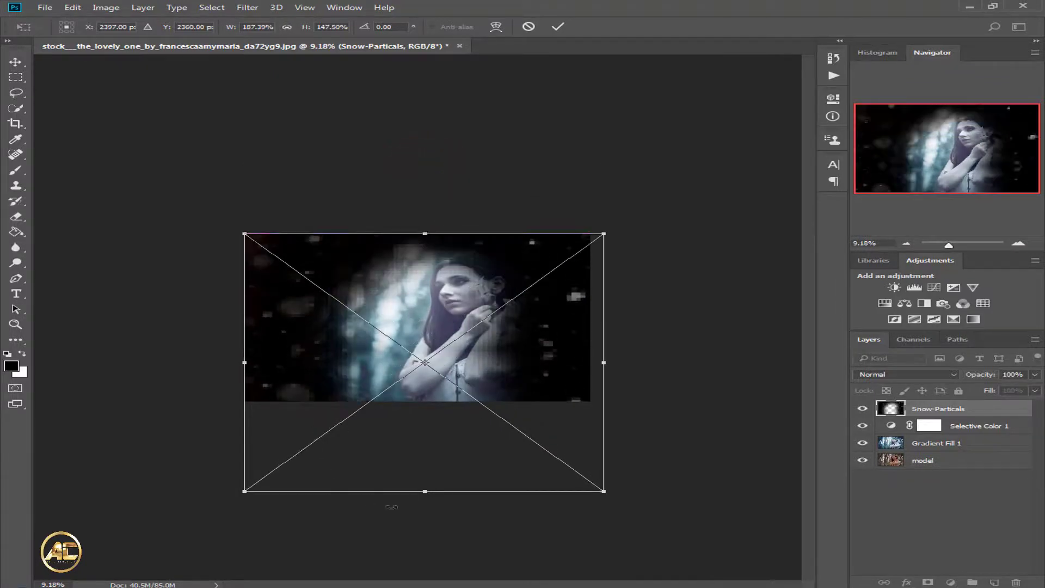
{"action": "left_click_drag", "start_coordinate": [434, 492], "coordinate": [410, 450]}
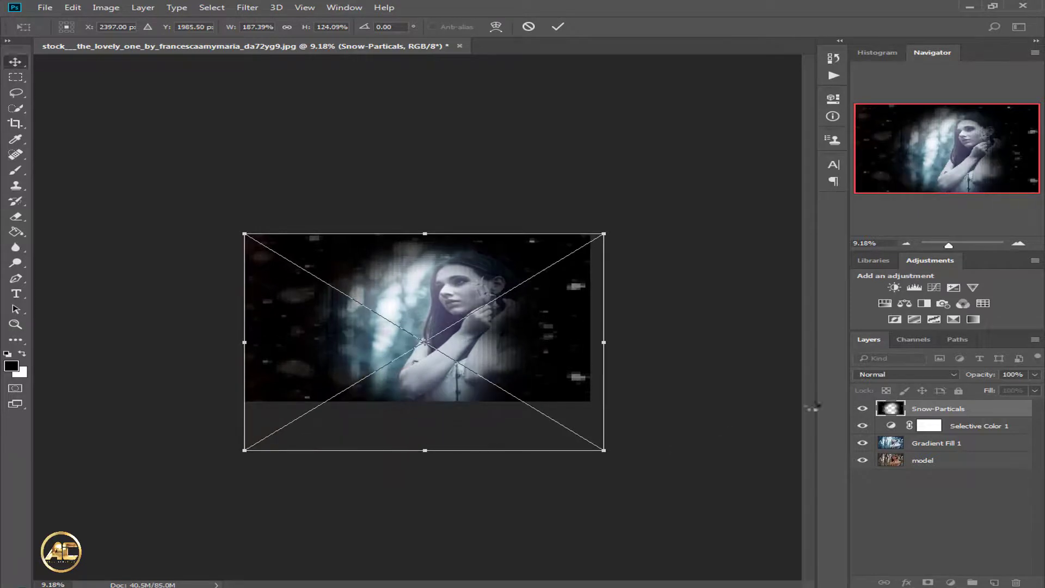
{"action": "key", "text": "Return"}
Compare blend modes such as Color Dodge and Darker Color on the Snow-Particals layer and set it to Screen.
{"action": "left_click", "coordinate": [908, 374]}
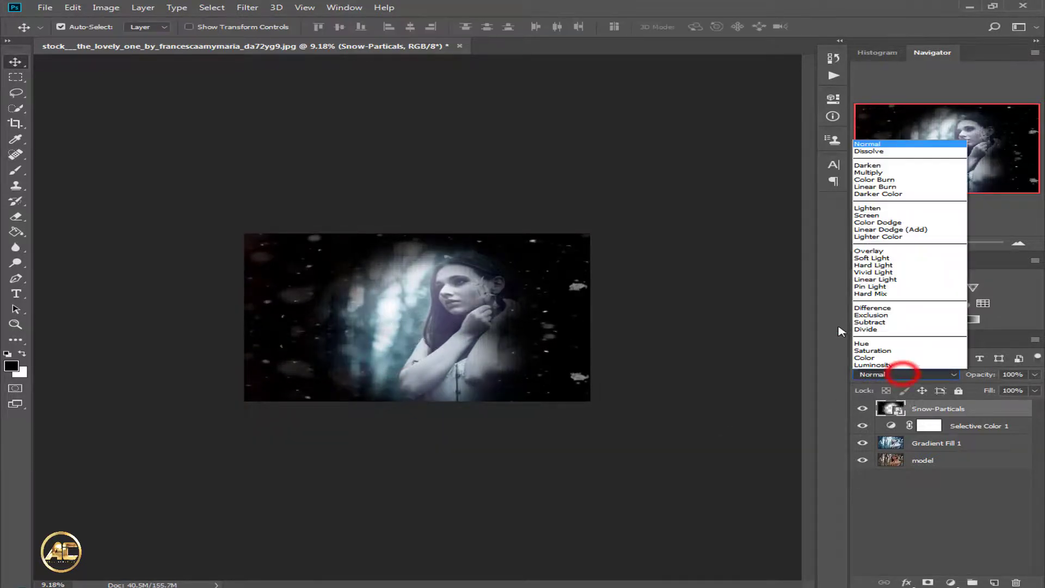
{"action": "left_click", "coordinate": [890, 223]}
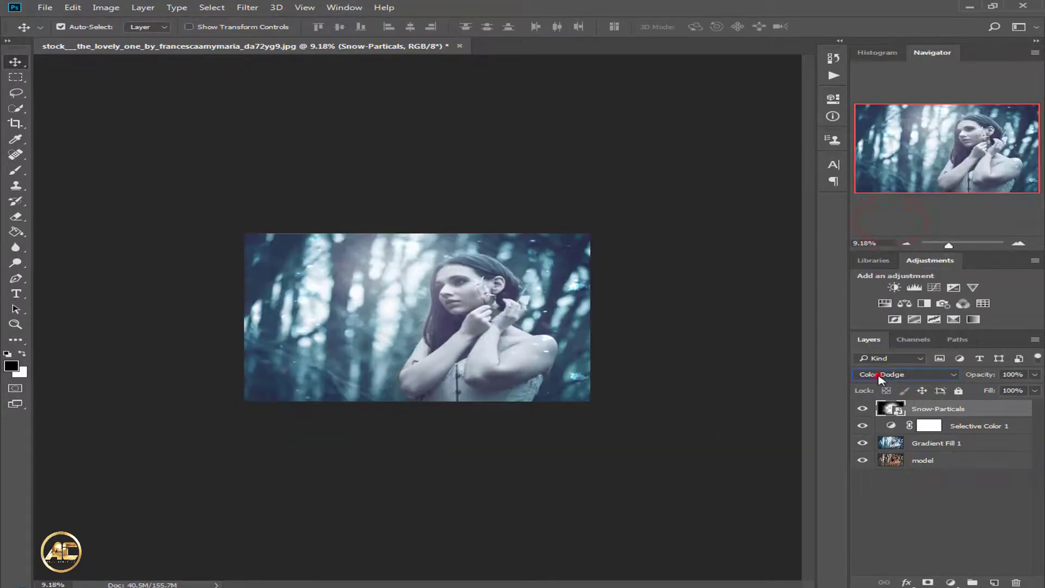
{"action": "left_click", "coordinate": [878, 375]}
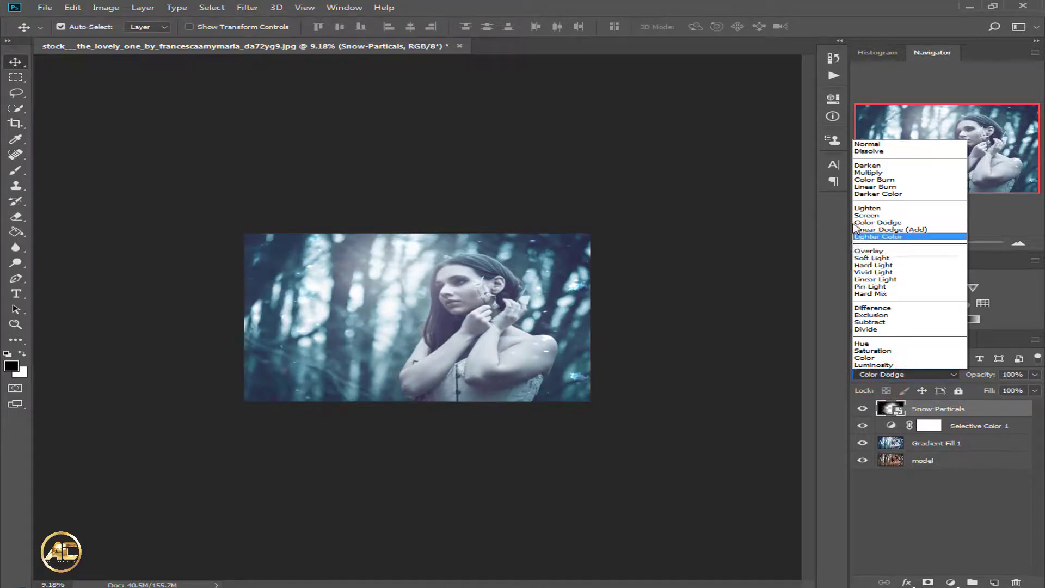
{"action": "left_click", "coordinate": [870, 215]}
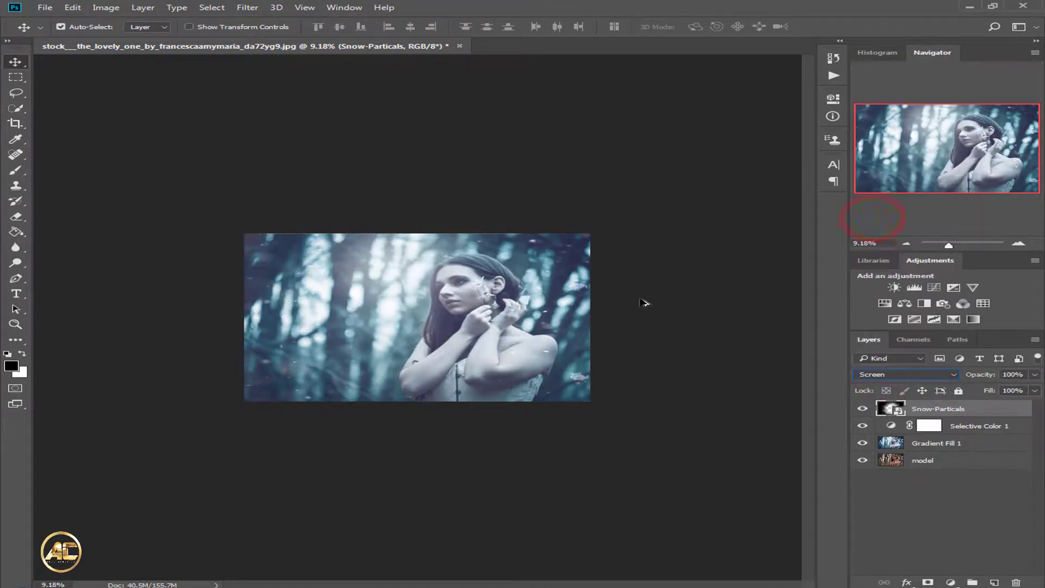
{"action": "key", "text": "Up"}
{"action": "key", "text": "Up"}
{"action": "key", "text": "Up"}
{"action": "key", "text": "Up"}
{"action": "key", "text": "Down"}
{"action": "key", "text": "Down"}
{"action": "key", "text": "Down"}
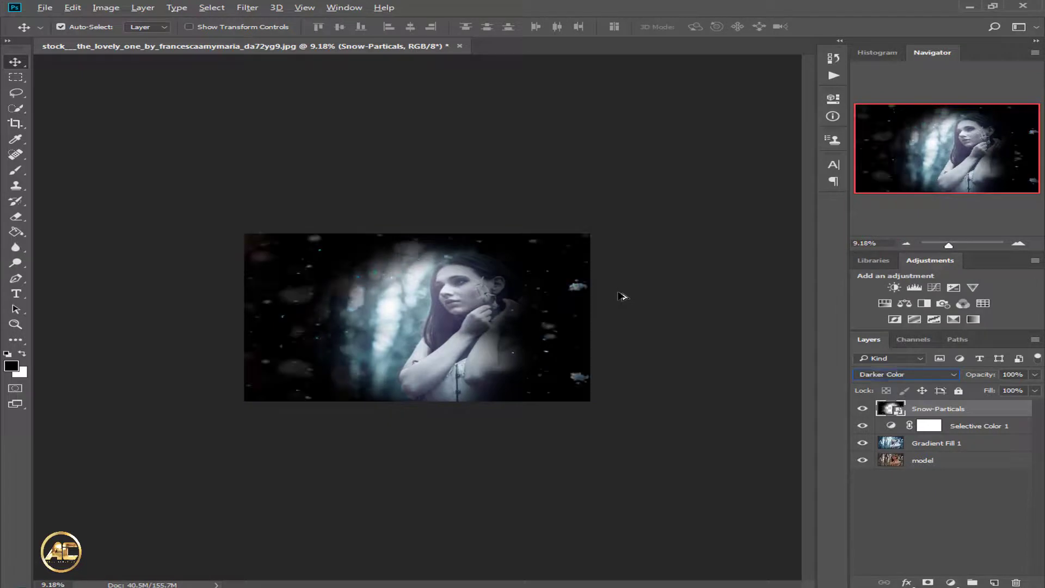
{"action": "left_click", "coordinate": [914, 524]}
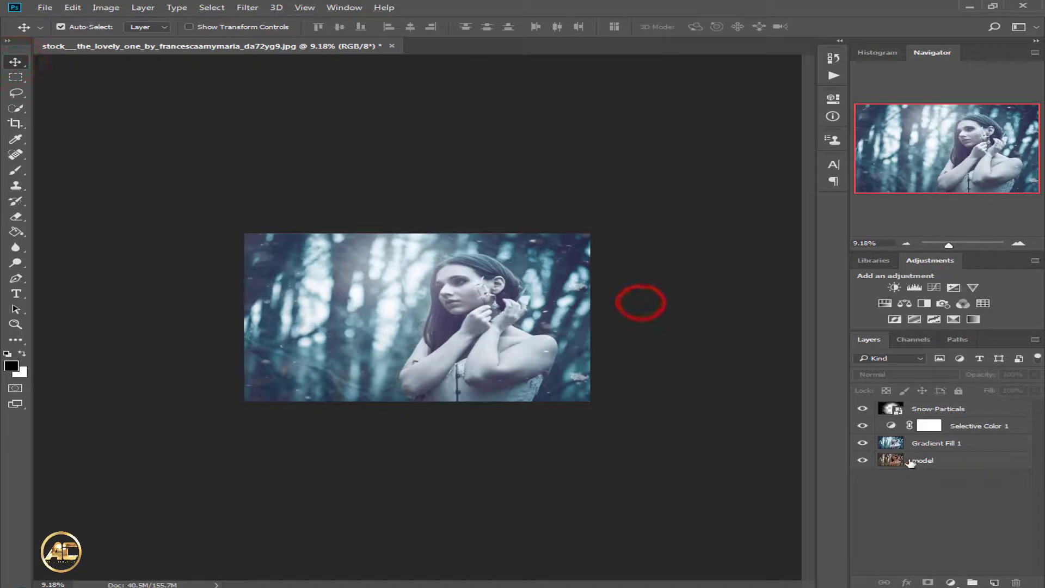
Try a lower opacity on the Gradient Fill 1 layer and restore it to 100%.
{"action": "left_click", "coordinate": [937, 408]}
{"action": "left_click", "coordinate": [937, 443]}
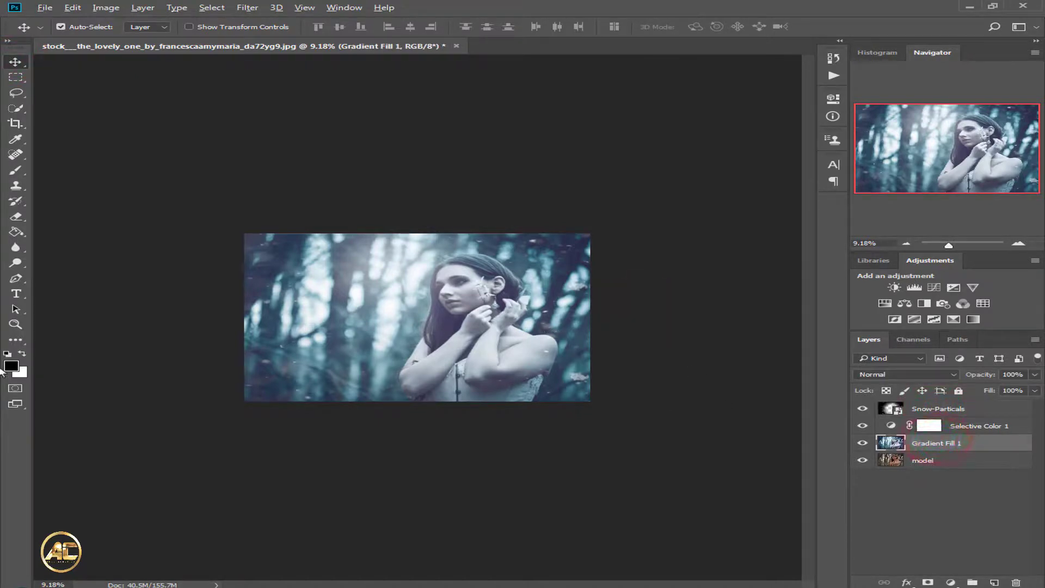
{"action": "left_click", "coordinate": [15, 324]}
{"action": "left_click", "coordinate": [400, 339]}
{"action": "left_click", "coordinate": [400, 339]}
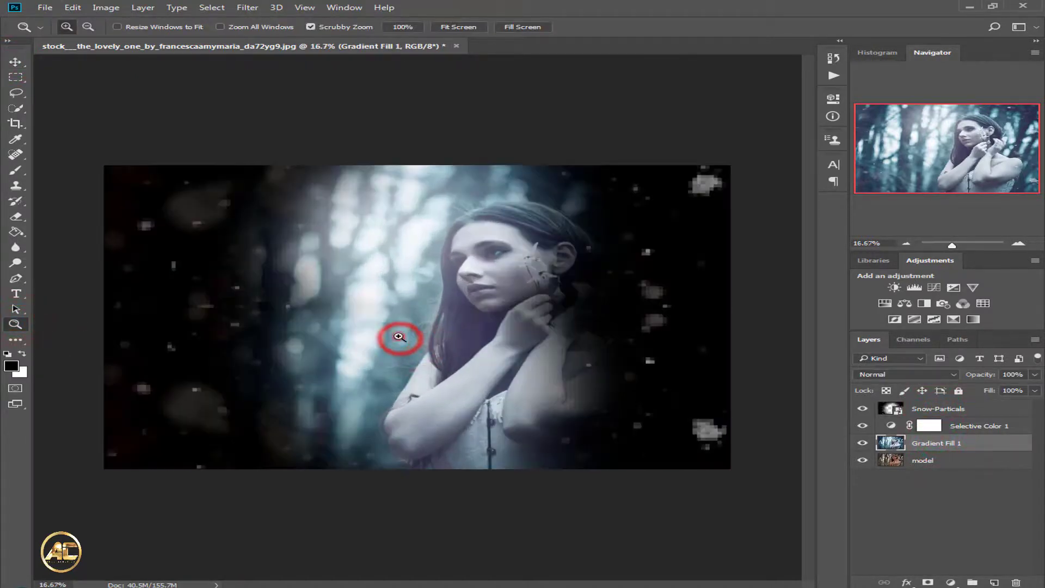
{"action": "left_click", "coordinate": [399, 336], "text": "alt"}
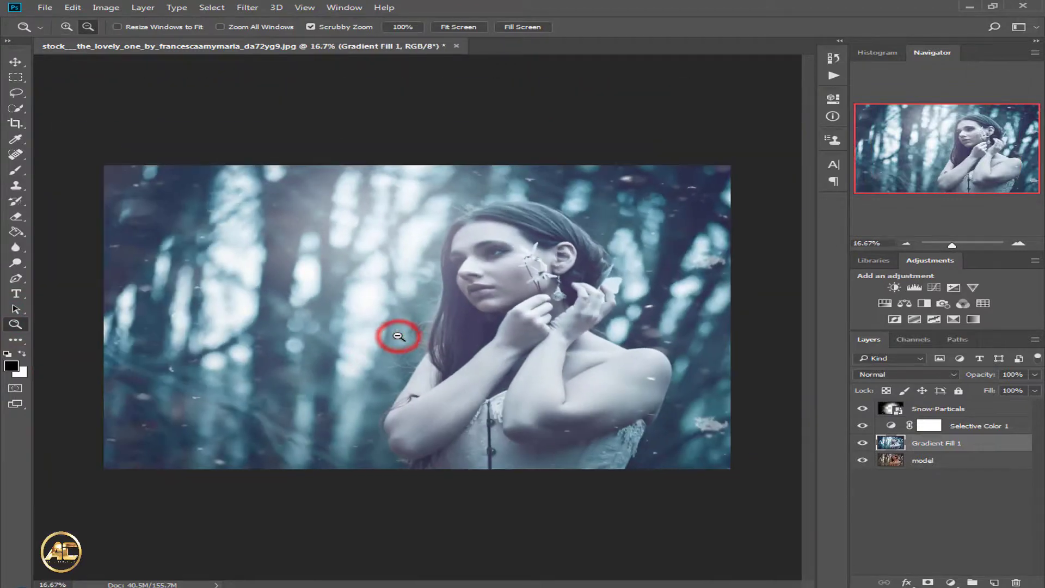
{"action": "left_click", "coordinate": [860, 408]}
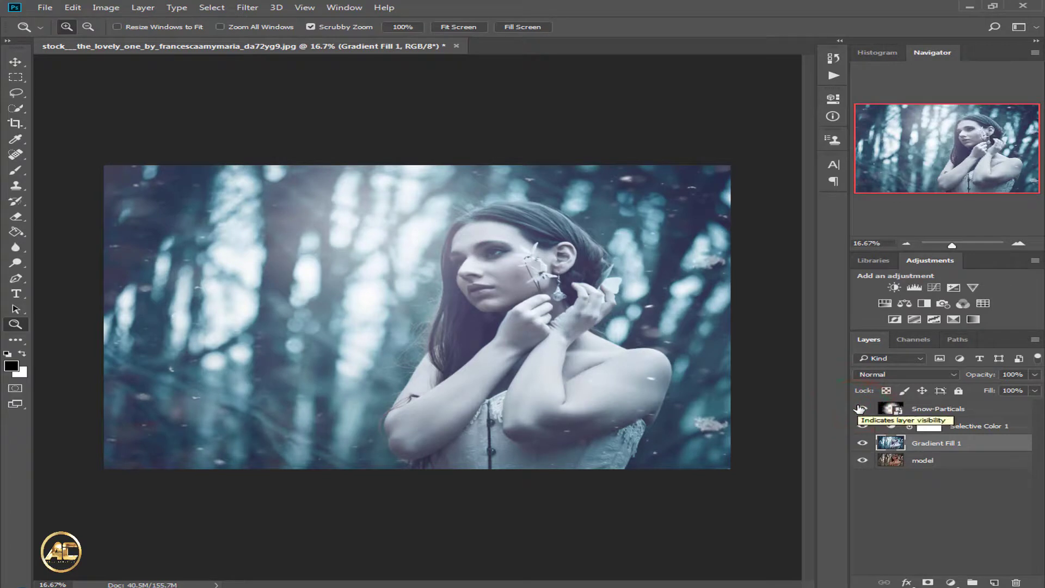
{"action": "left_click", "coordinate": [1029, 374]}
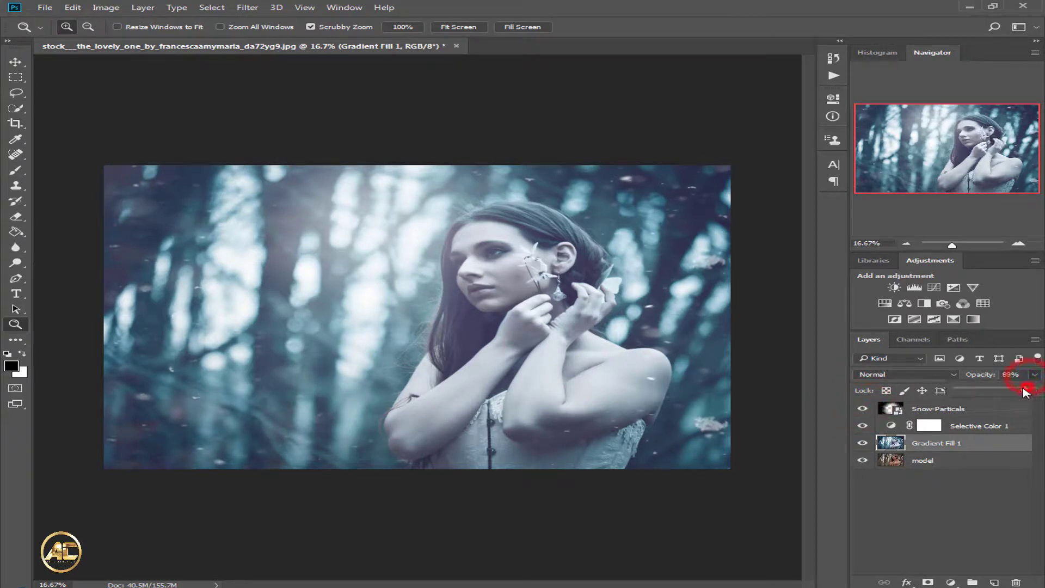
{"action": "left_click_drag", "start_coordinate": [1021, 392], "coordinate": [1021, 392]}
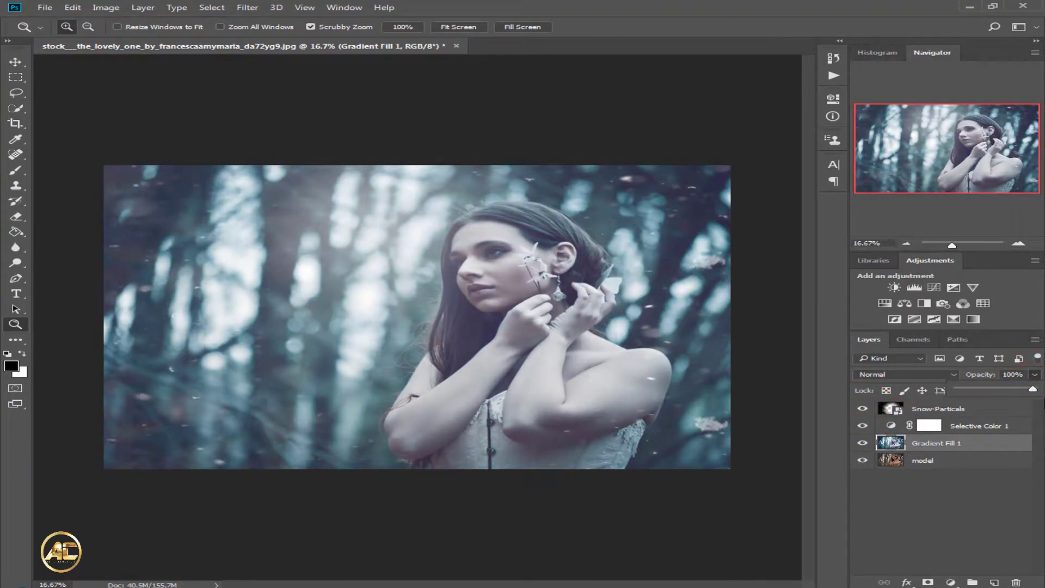
Apply a Gaussian Blur with a radius of 8.4 pixels to the Snow-Particals layer.
{"action": "left_click", "coordinate": [957, 411]}
{"action": "left_click", "coordinate": [248, 8]}
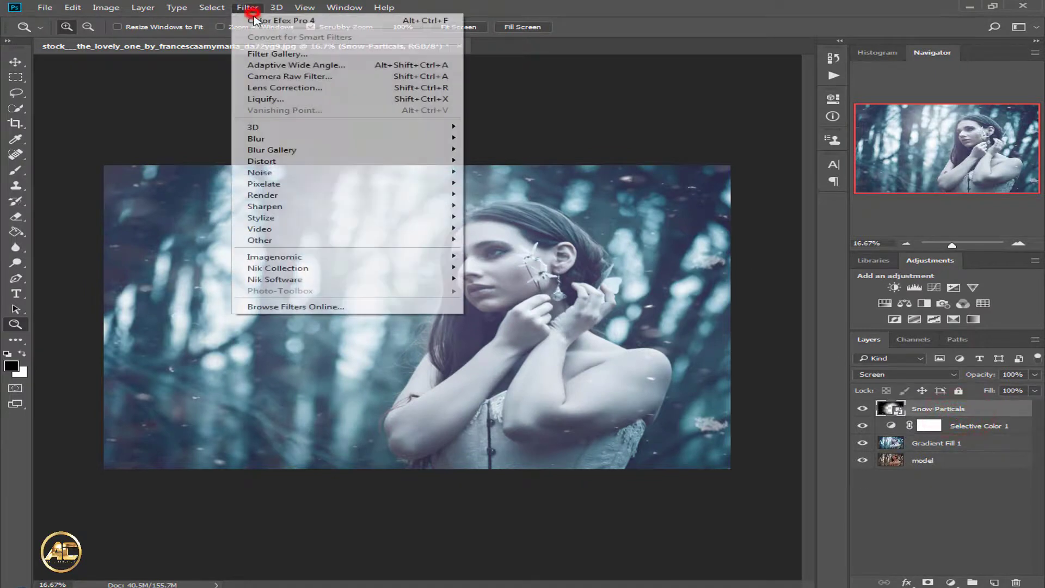
{"action": "mouse_move", "coordinate": [261, 138]}
{"action": "left_click", "coordinate": [497, 183]}
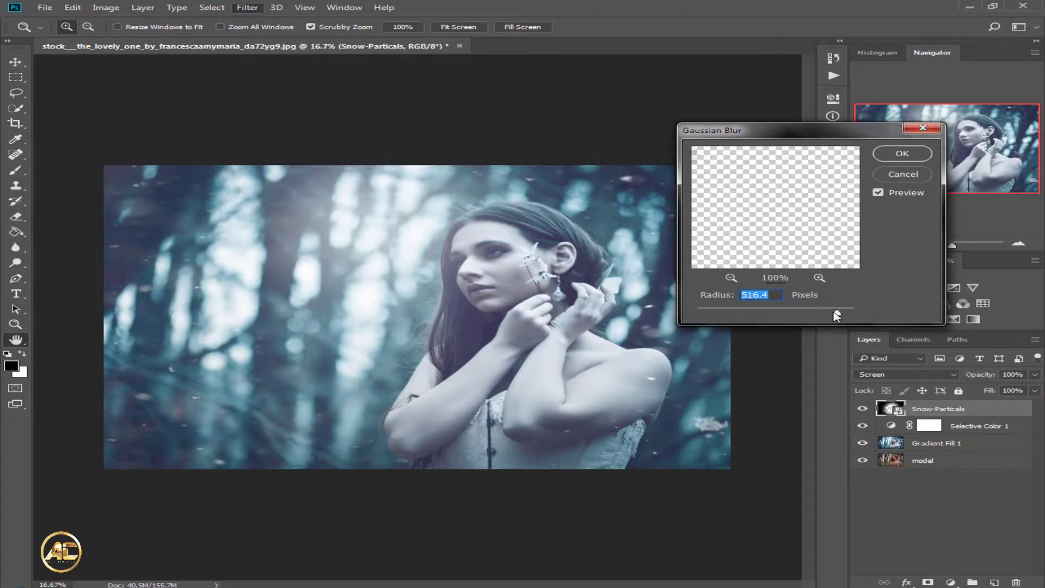
{"action": "left_click_drag", "start_coordinate": [836, 314], "coordinate": [754, 313]}
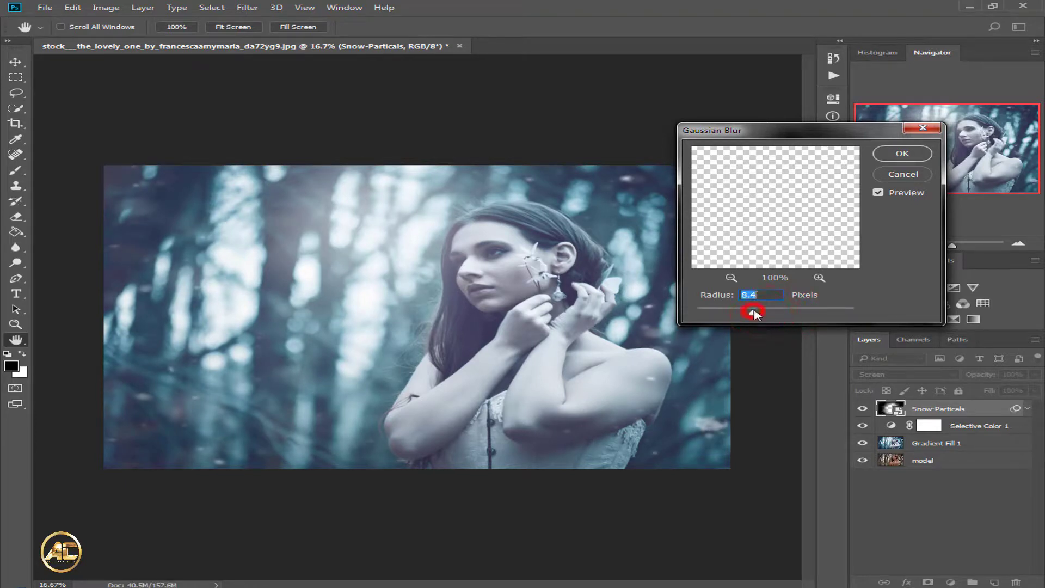
{"action": "left_click", "coordinate": [899, 158]}
{"action": "key", "text": "z"}
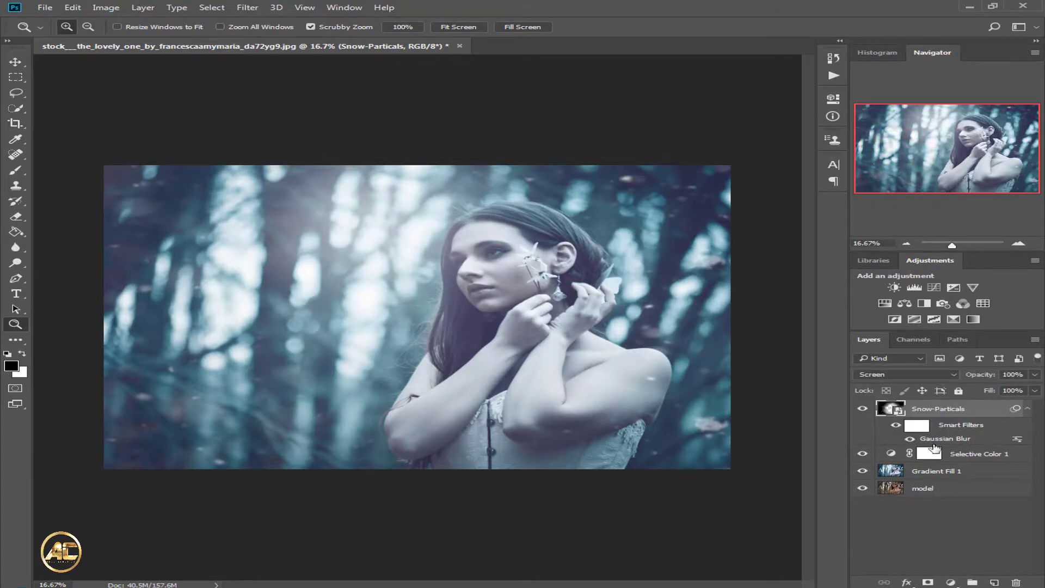
Try merging the Snow-Particals layer with only the Gradient Fill 1 layer, and undo the merge.
{"action": "left_click", "coordinate": [947, 409], "text": "ctrl"}
{"action": "left_click", "coordinate": [950, 471]}
{"action": "left_click", "coordinate": [944, 410], "text": "ctrl"}
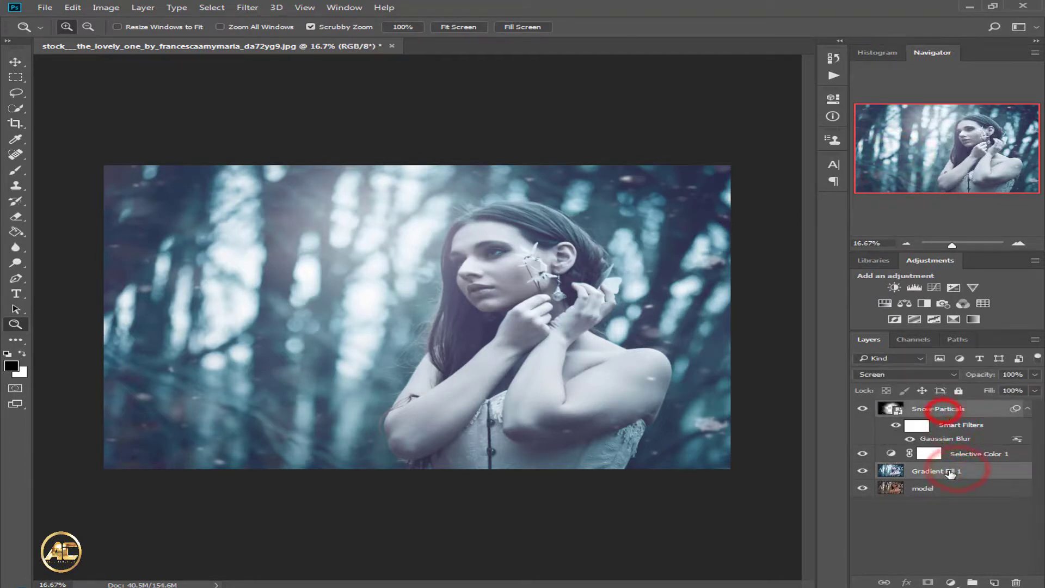
{"action": "right_click", "coordinate": [950, 472]}
{"action": "left_click", "coordinate": [754, 408]}
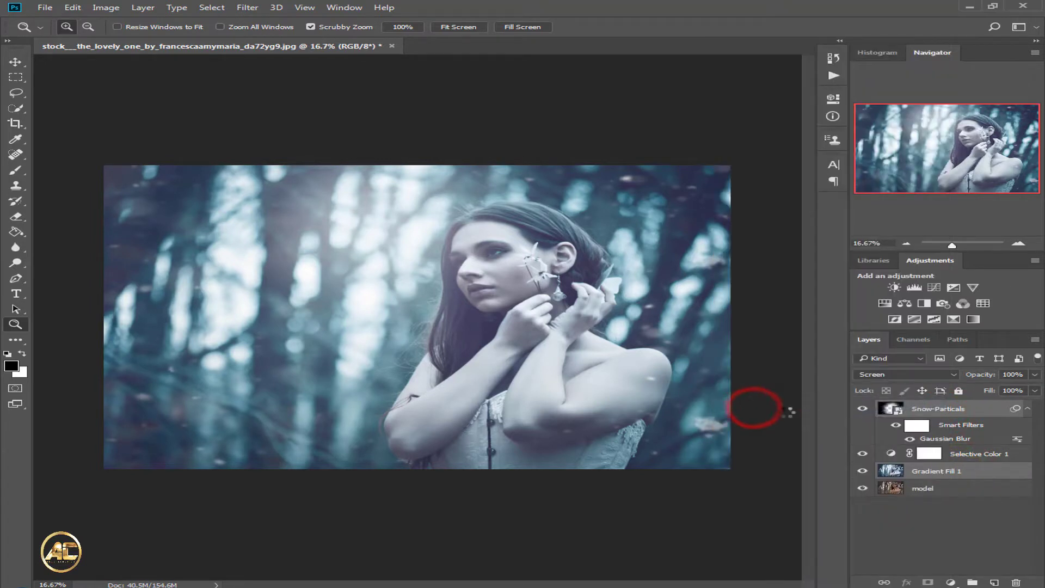
{"action": "key", "text": "ctrl+e"}
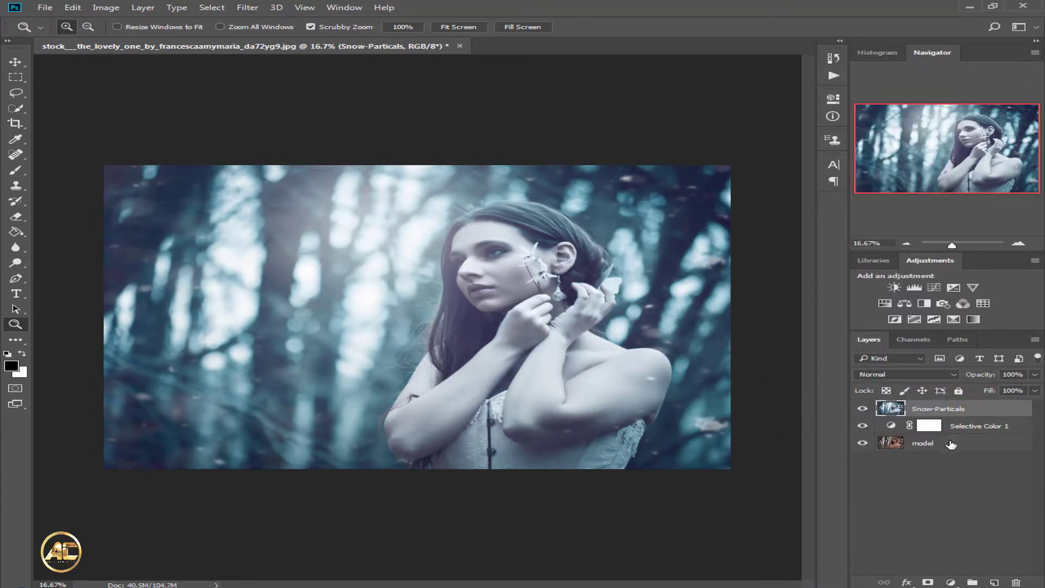
{"action": "key", "text": "ctrl+z"}
Merge the Snow-Particals, Selective Color 1 and Gradient Fill 1 layers into one layer above the model layer.
{"action": "left_click", "coordinate": [956, 456], "text": "shift"}
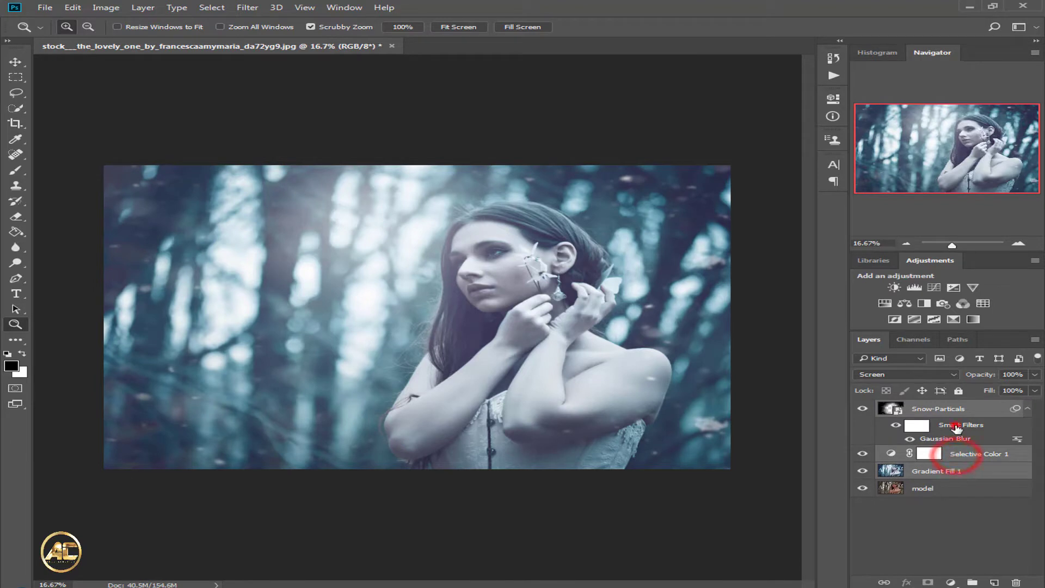
{"action": "left_click", "coordinate": [950, 410], "text": "shift"}
{"action": "right_click", "coordinate": [952, 411]}
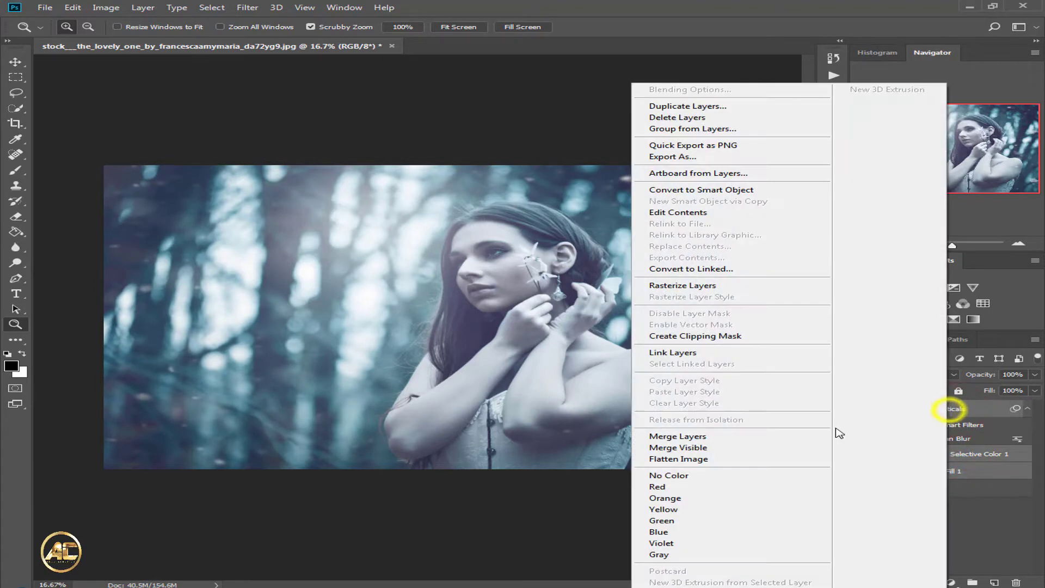
{"action": "left_click", "coordinate": [702, 434]}
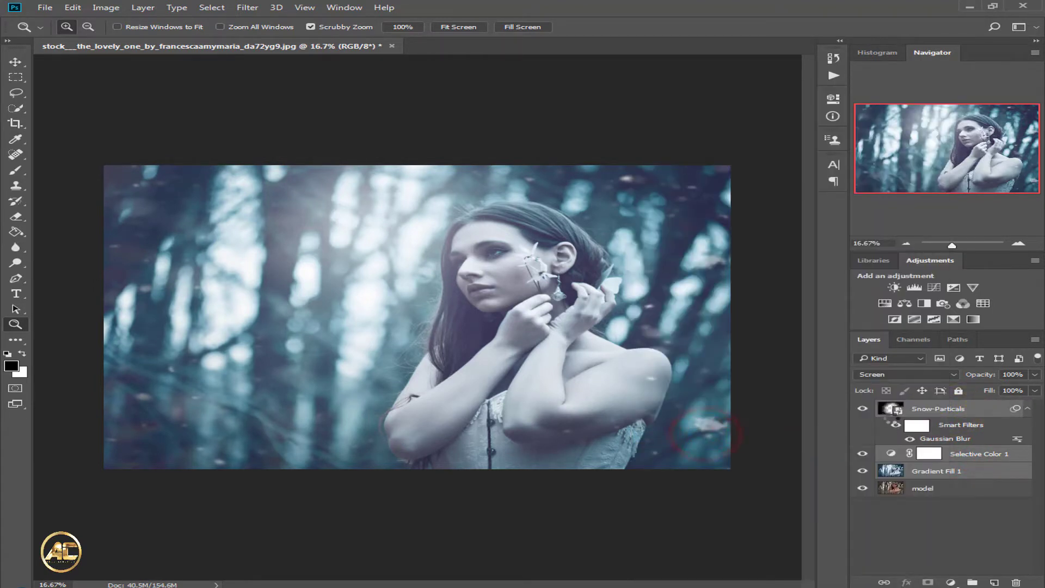
Compare the graded portrait with the original by hiding and showing the merged Snow-Particals layer.
{"action": "left_click", "coordinate": [861, 409]}
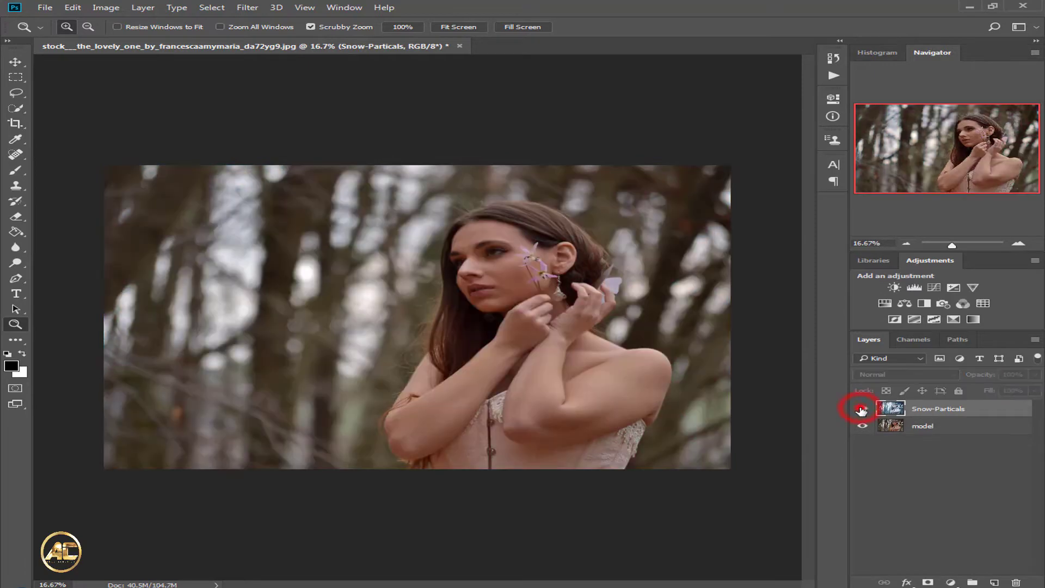
{"action": "left_click", "coordinate": [861, 409]}
{"action": "left_click", "coordinate": [860, 409]}
{"action": "left_click", "coordinate": [860, 409]}
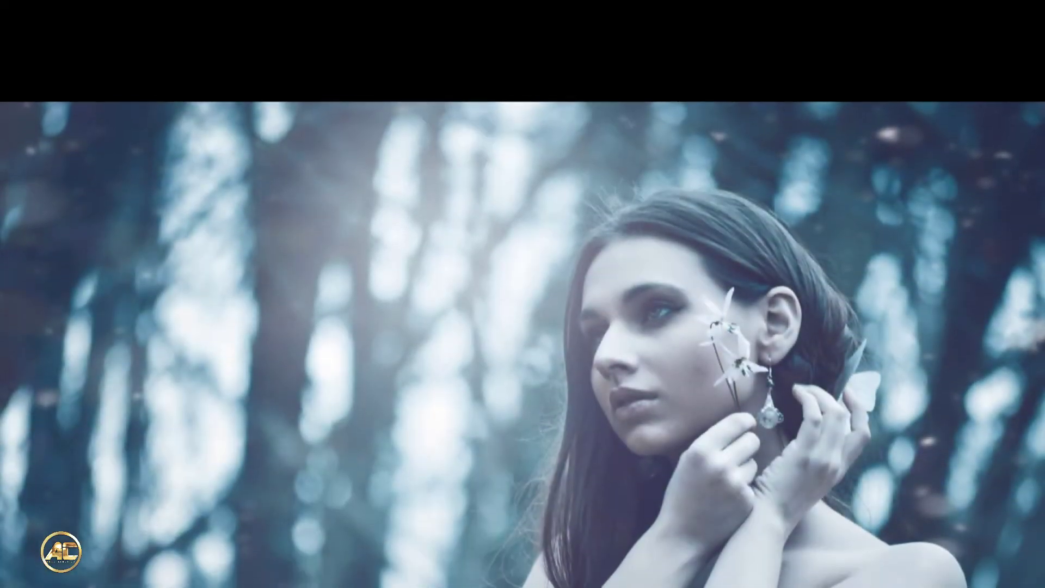